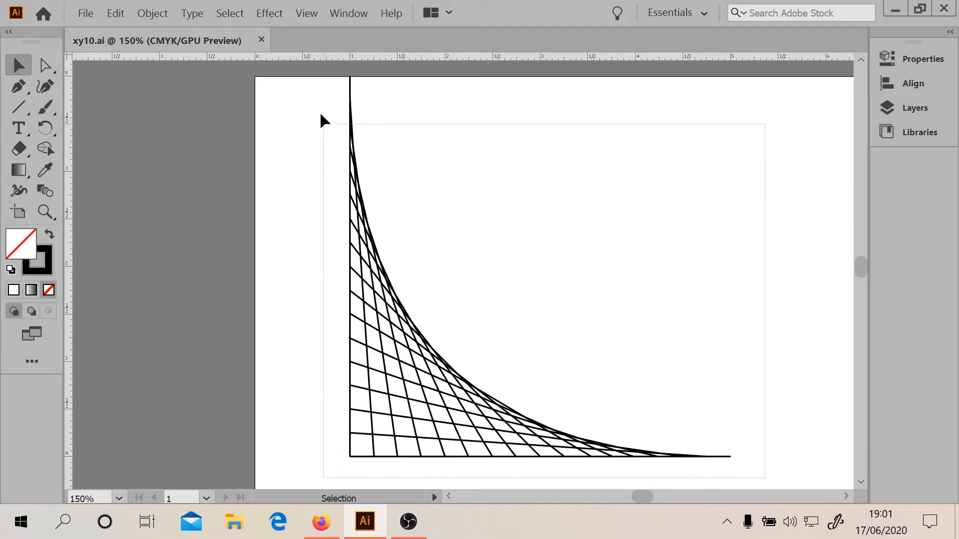
- Fill separate cells of the curve-stitched line grid with green using the Live Paint Bucket
right_click(377, 299)
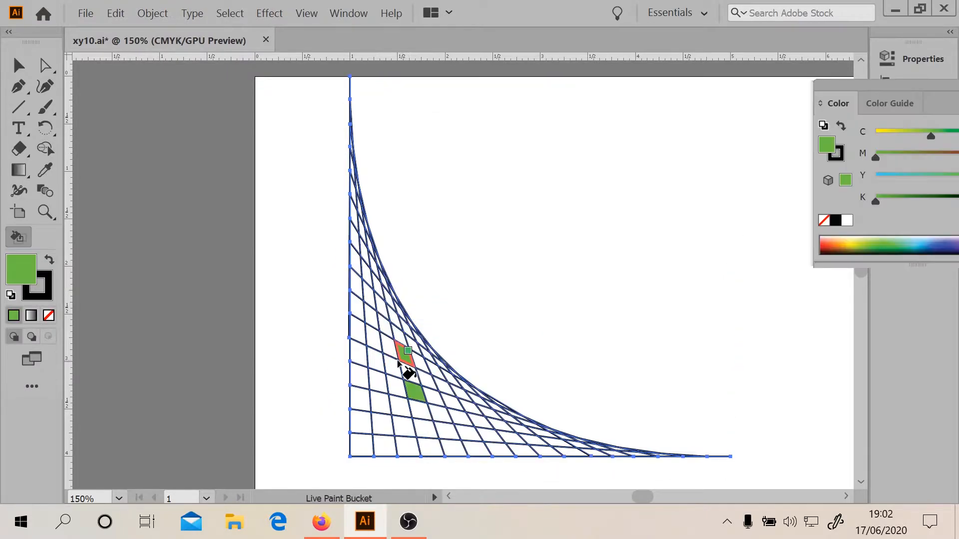
left_click(402, 354)
left_click(375, 338)
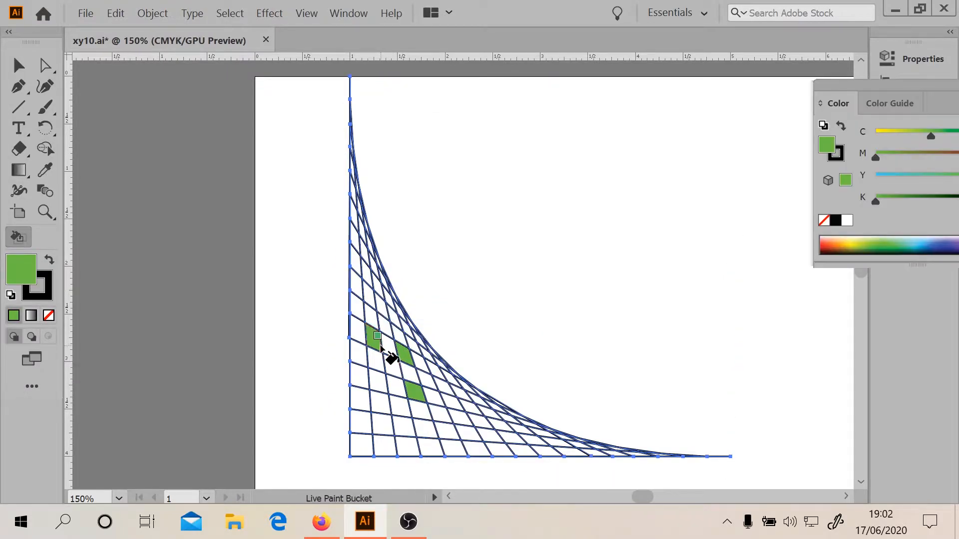
left_click(370, 297)
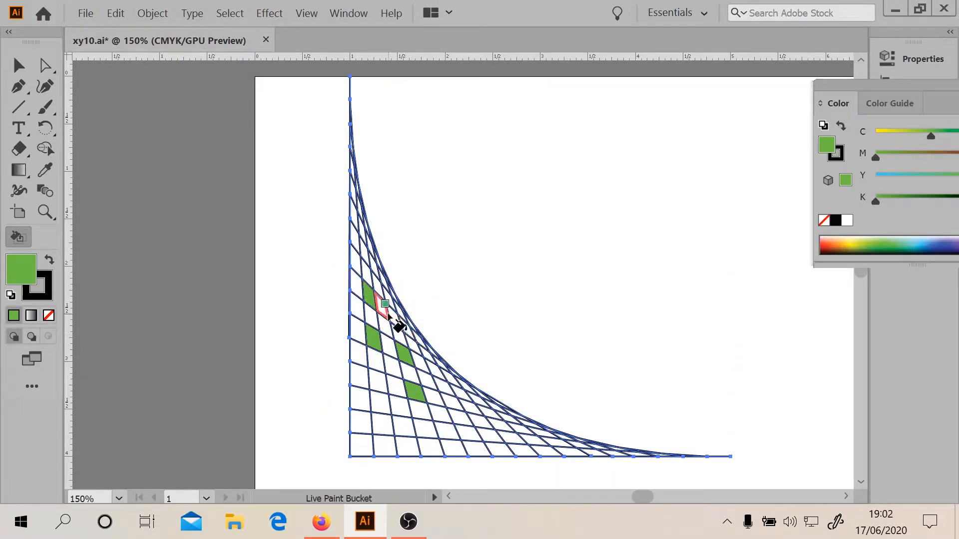
left_click(394, 316)
left_click(378, 382)
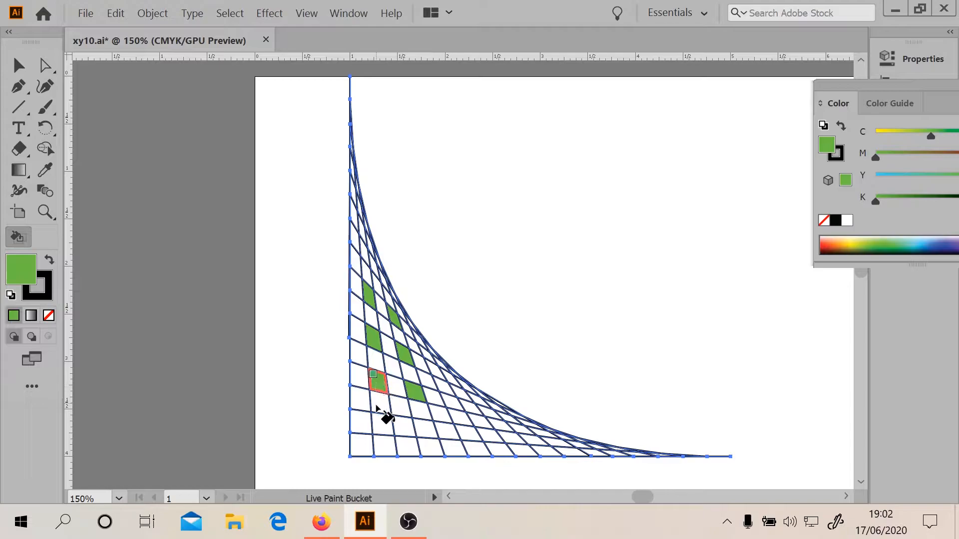
left_click(382, 423)
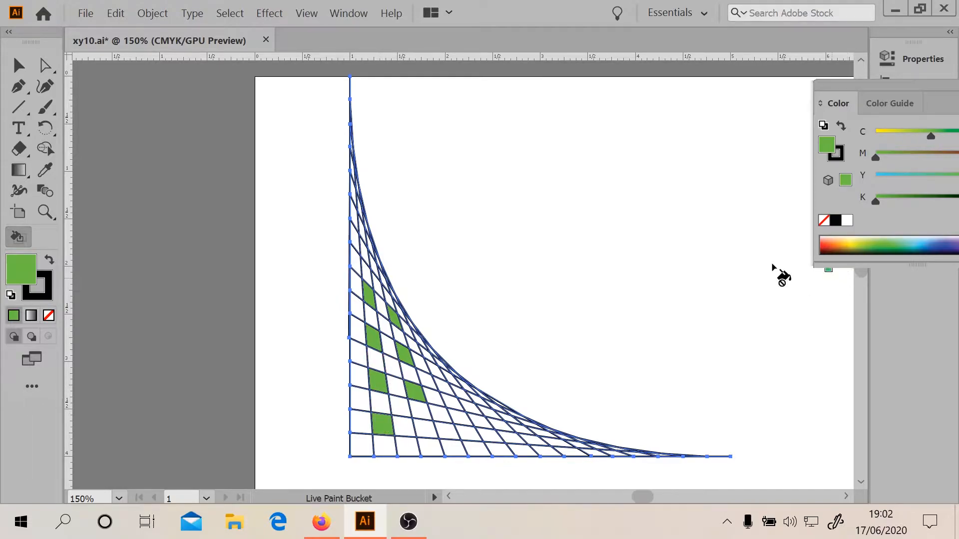
- Undo the green Live Paint fills and return to the Selection tool with the line artwork selected
key("v")
key("ctrl+z")
key("ctrl+z")
key("ctrl+z")
key("ctrl+z")
key("ctrl+z")
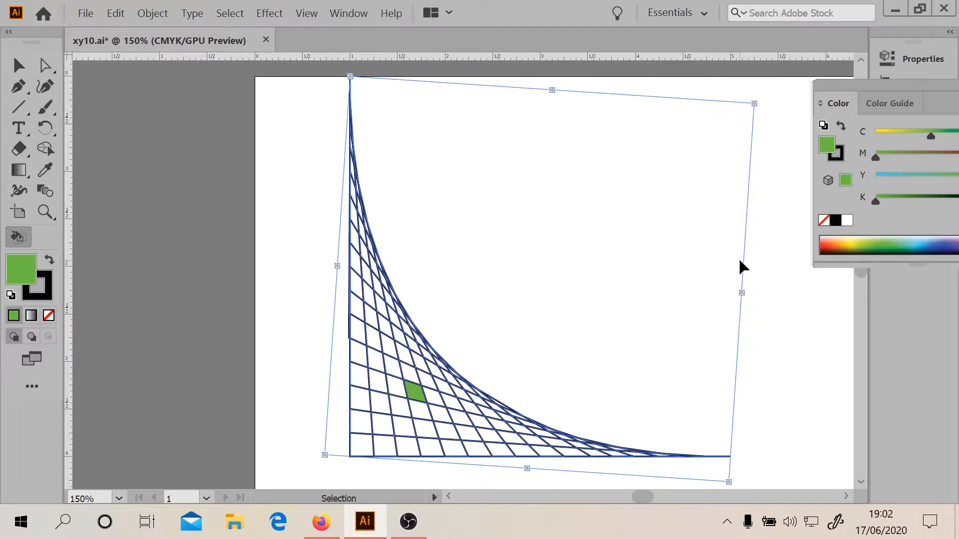
key("v")
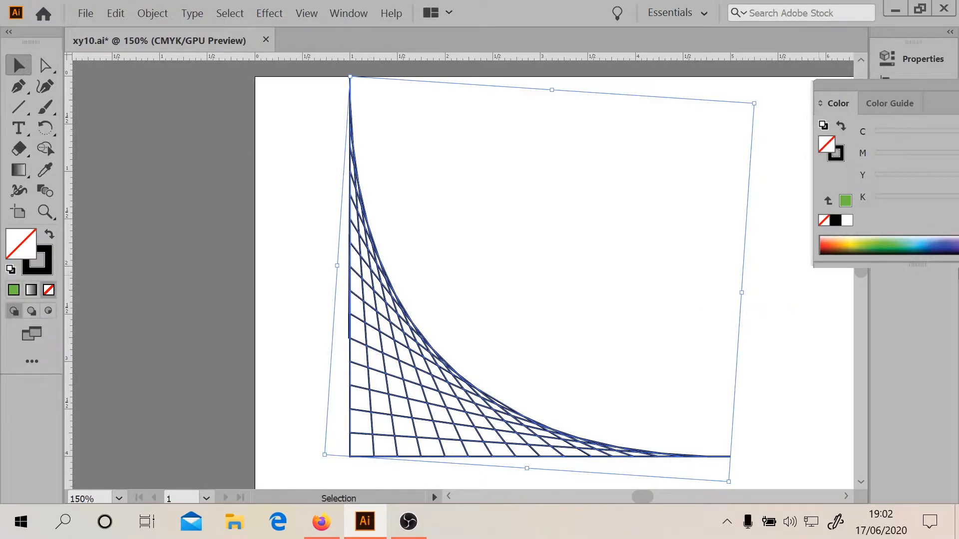
- Fill the selected artwork with Color Guide greens, going from the bright base green through muted shades to a dark gray-green
left_click(893, 107)
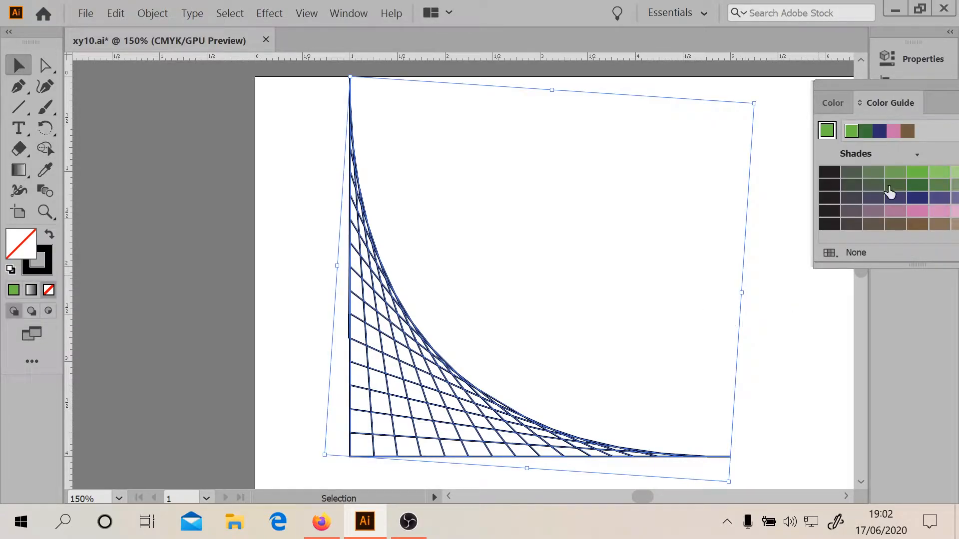
left_click(917, 172)
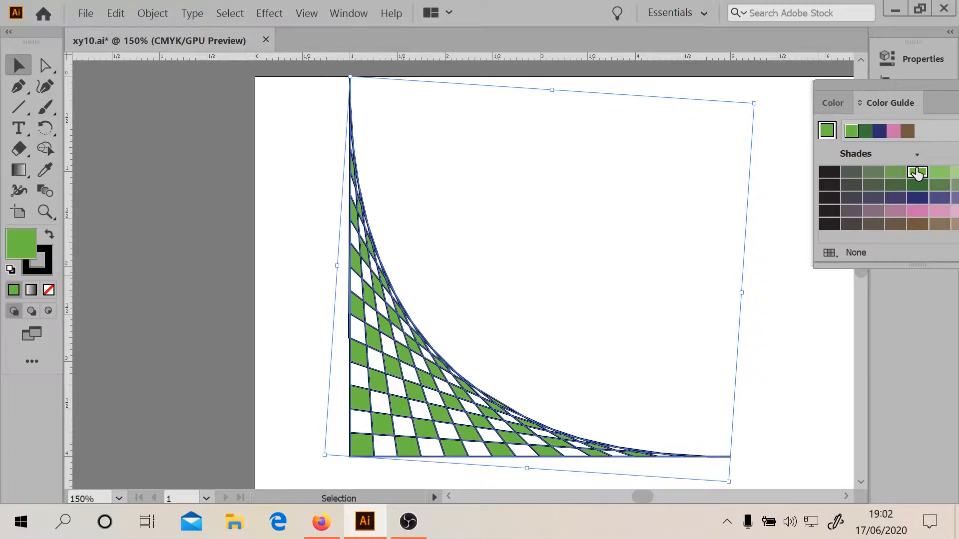
left_click(895, 172)
left_click(874, 173)
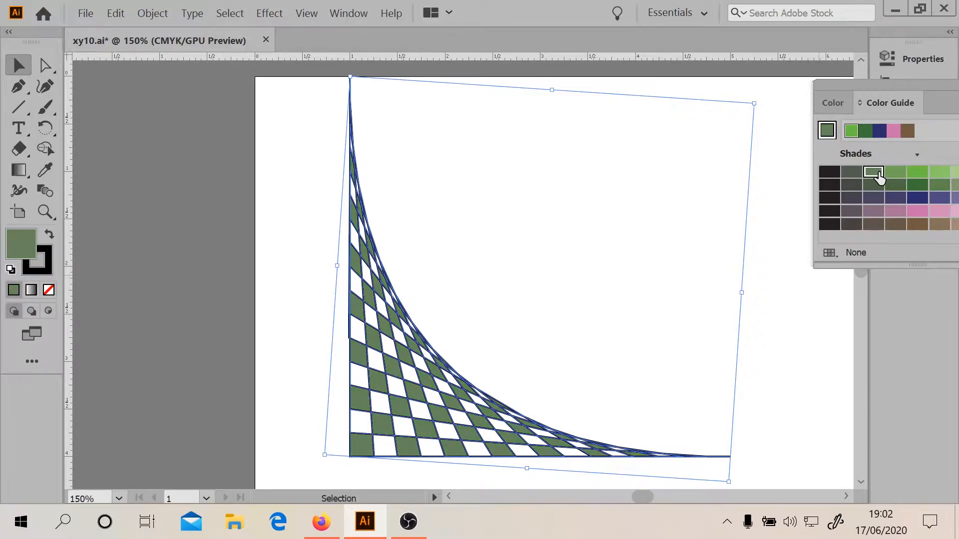
left_click(874, 185)
left_click(852, 184)
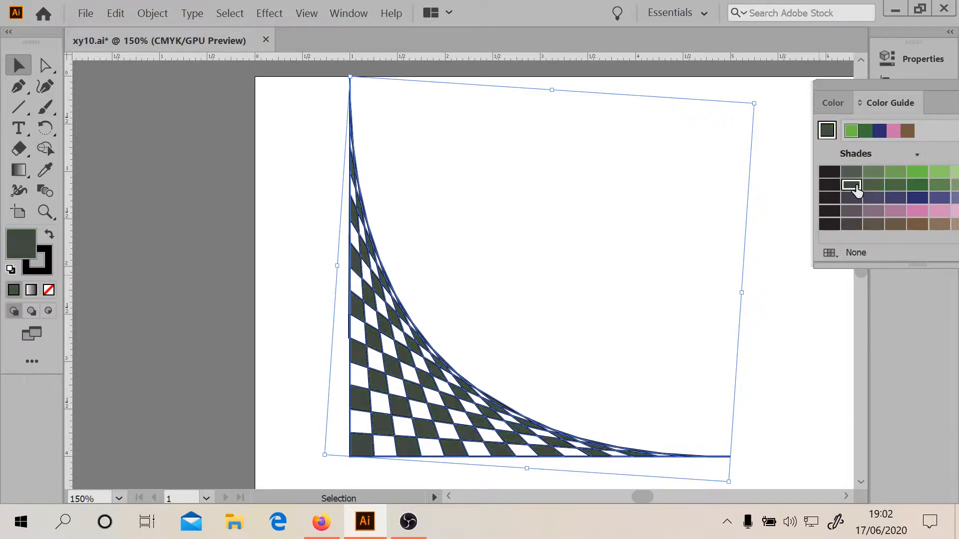
- Change the artwork's fill to a muted blue-violet tint from the blue row of the Color Guide
left_click(872, 200)
left_click(897, 198)
left_click(931, 201)
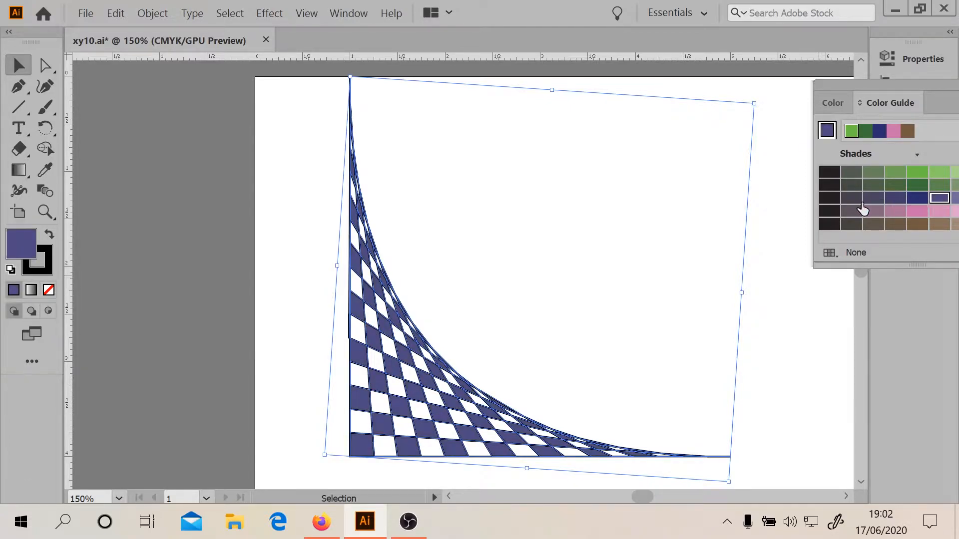
left_click(273, 179)
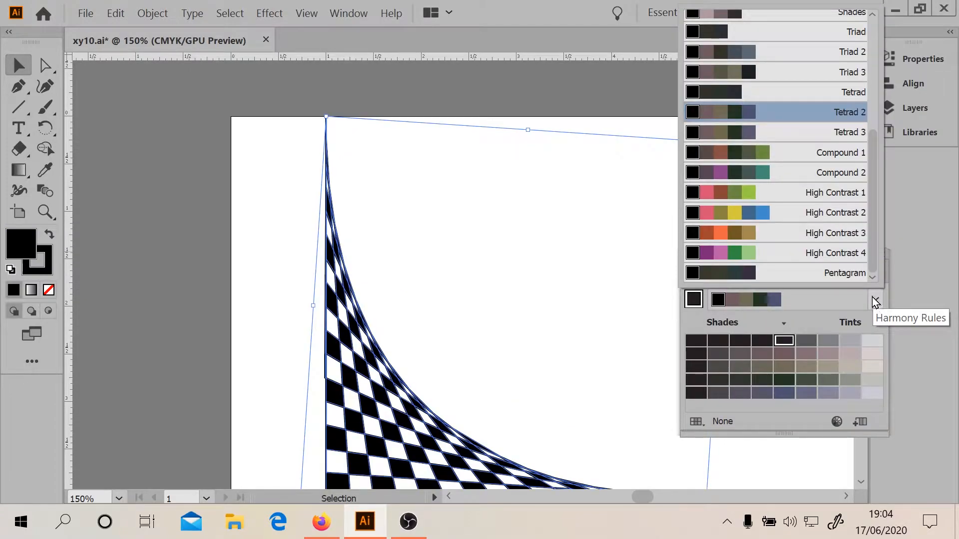
- Browse the Color Guide's harmony rules and choose High Contrast 2
left_click_drag(872, 244, 879, 108)
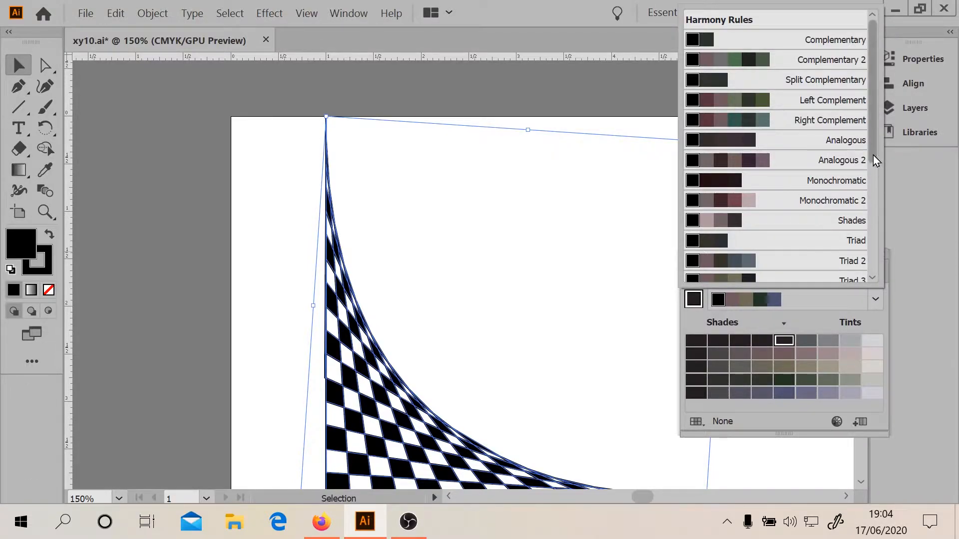
left_click_drag(873, 155, 862, 268)
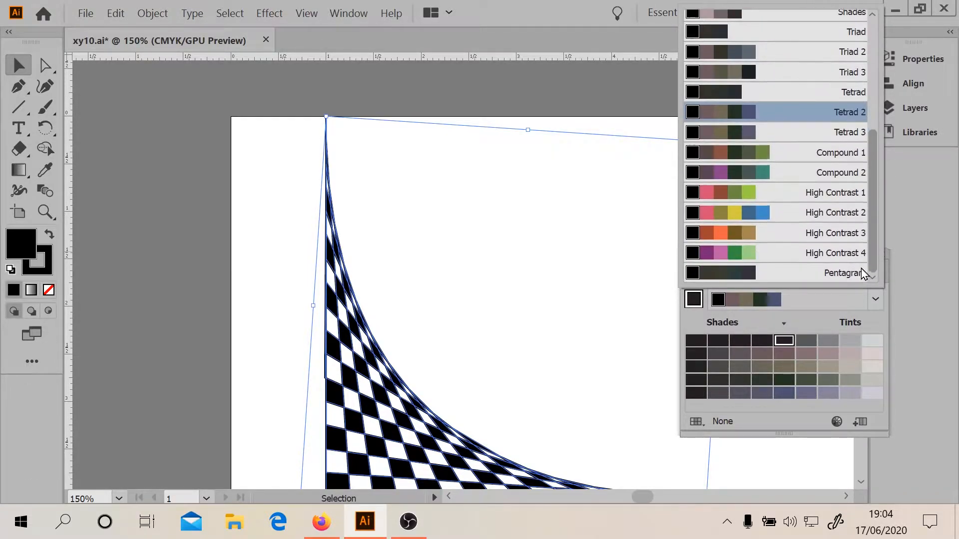
left_click(732, 216)
- Try the olive shades of the High Contrast 2 harmony, fill the artwork with a light olive tint and close the Color Guide
left_click(762, 367)
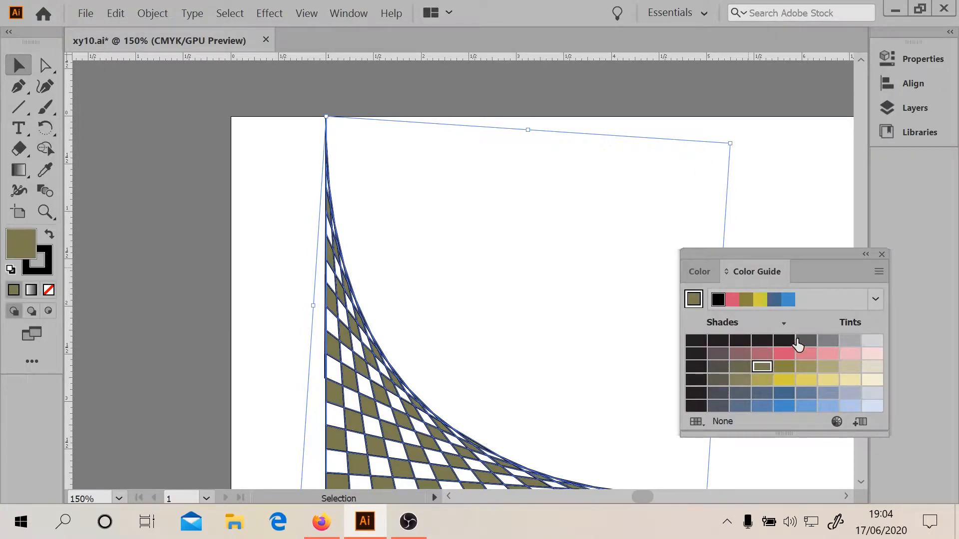
left_click(785, 368)
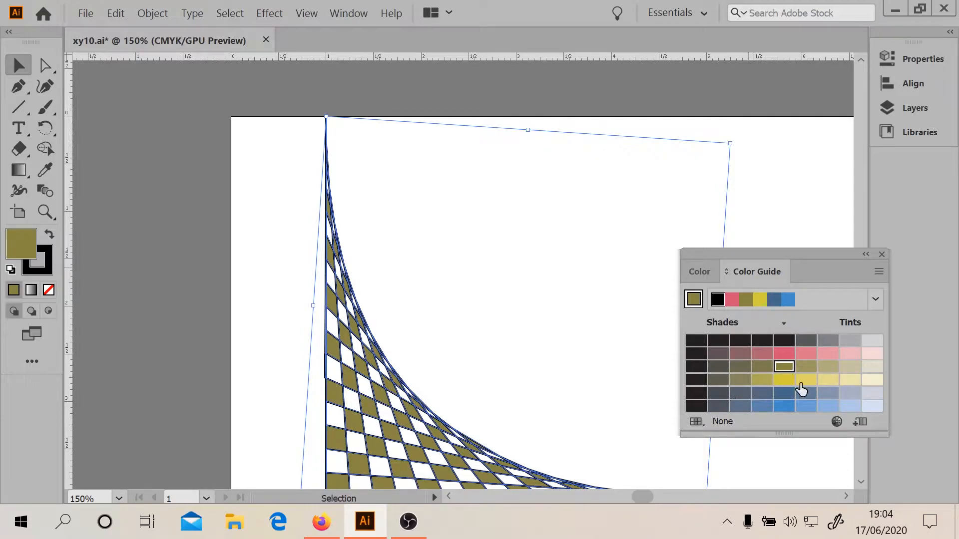
left_click(828, 368)
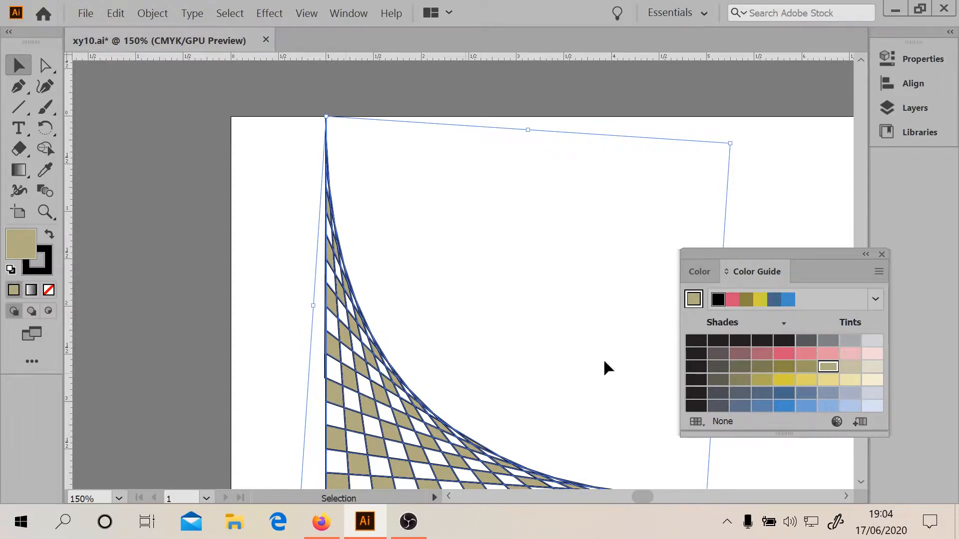
left_click(881, 256)
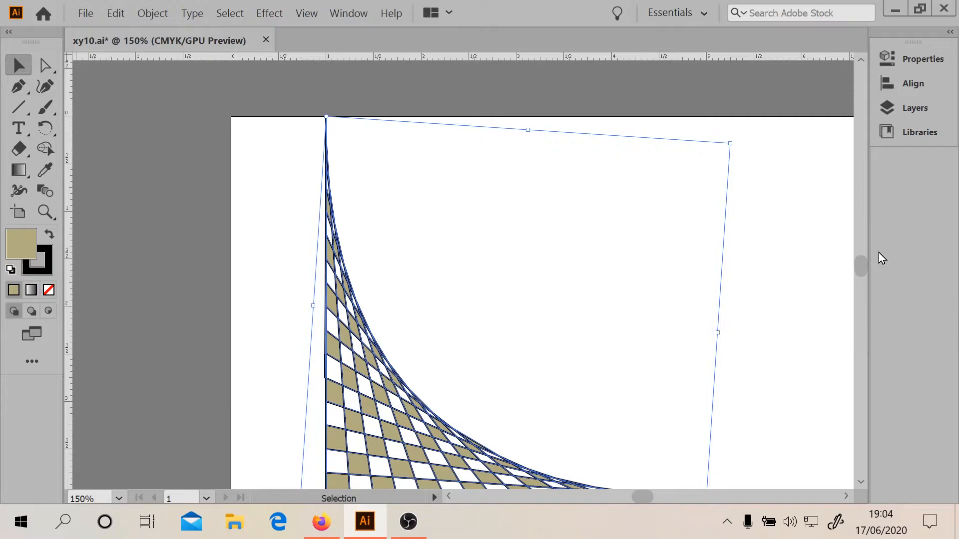
left_click(860, 483)
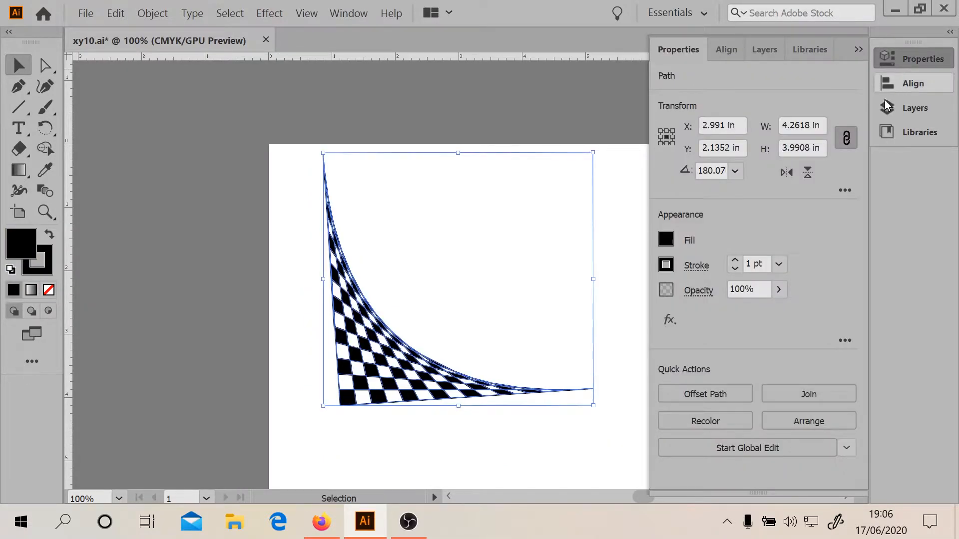
- Try to recolor the black checkered artwork with the Brights color group, selecting its orange C=0 M=75 Y=100 K=0, and apply
left_click(708, 424)
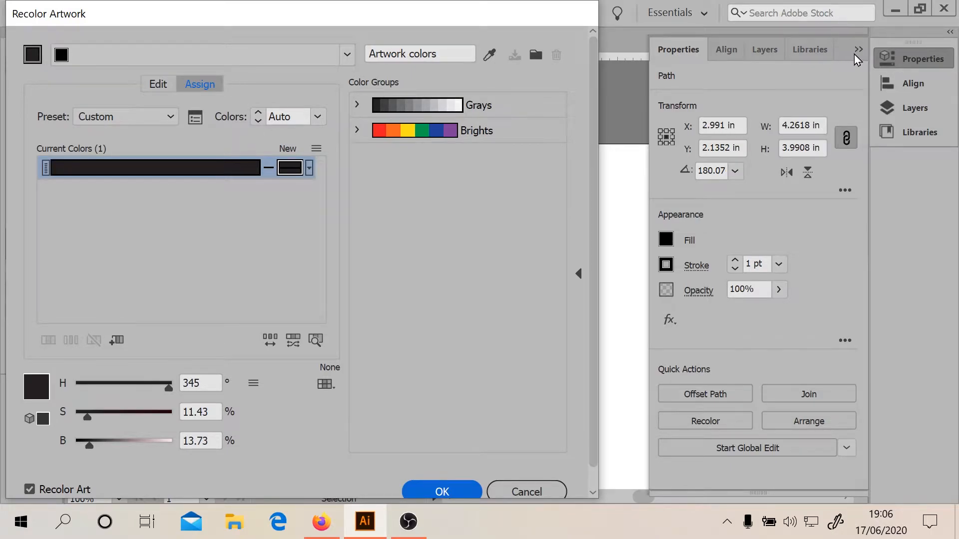
left_click_drag(442, 10, 784, 51)
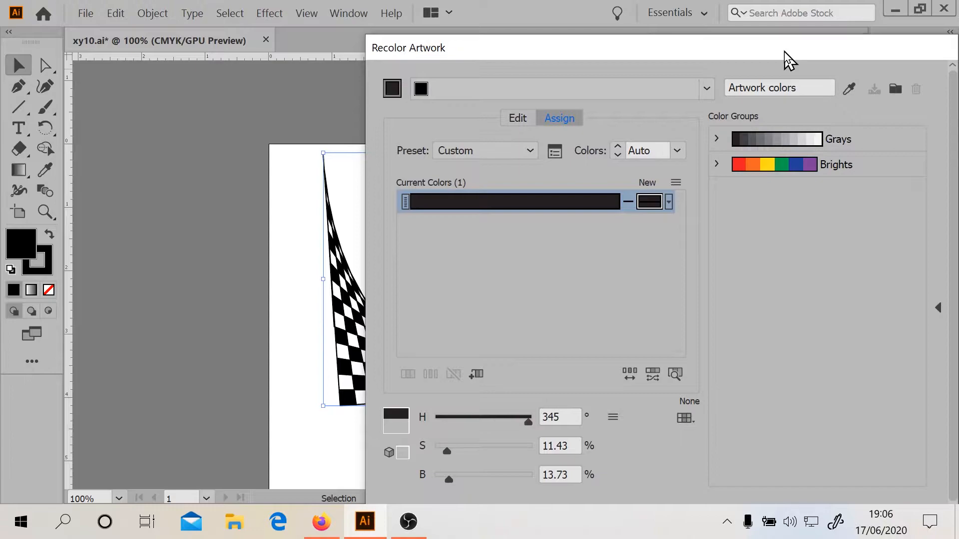
left_click(717, 166)
left_click(782, 218)
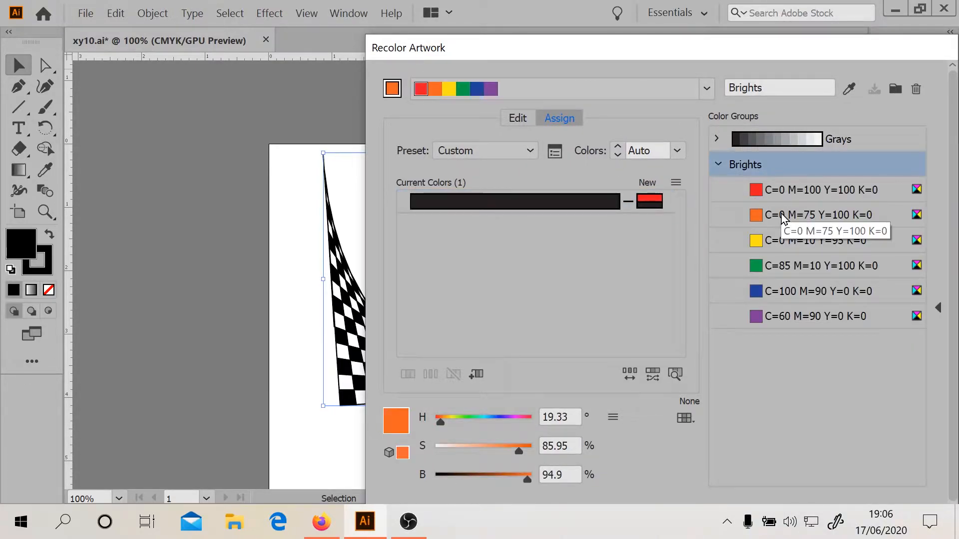
left_click_drag(647, 48, 537, 10)
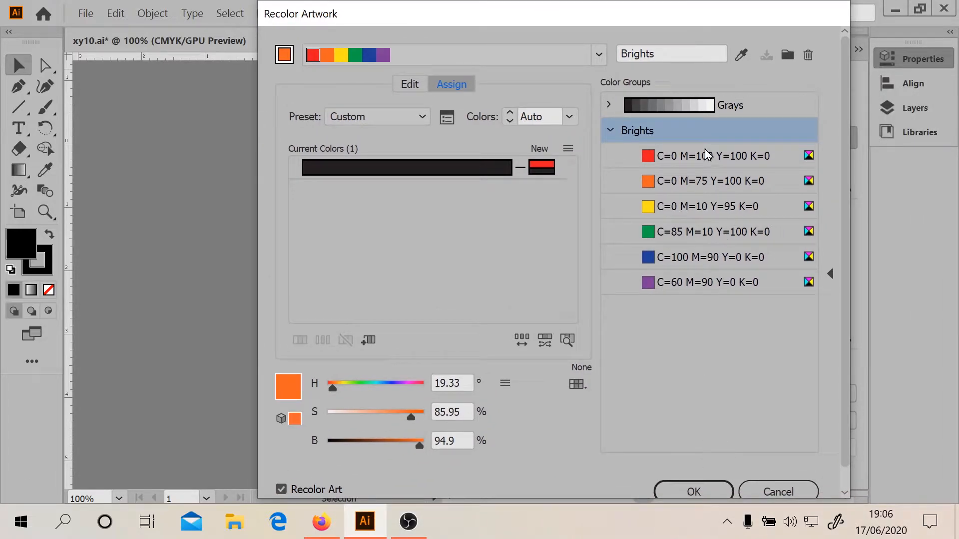
left_click(679, 491)
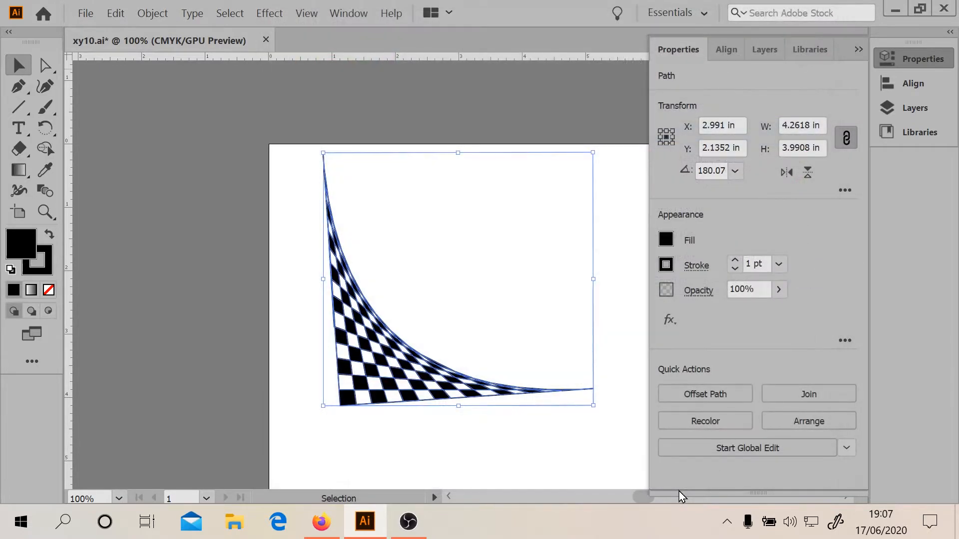
- Reopen Recolor Artwork and examine the colorization method options for the black color row
left_click(731, 427)
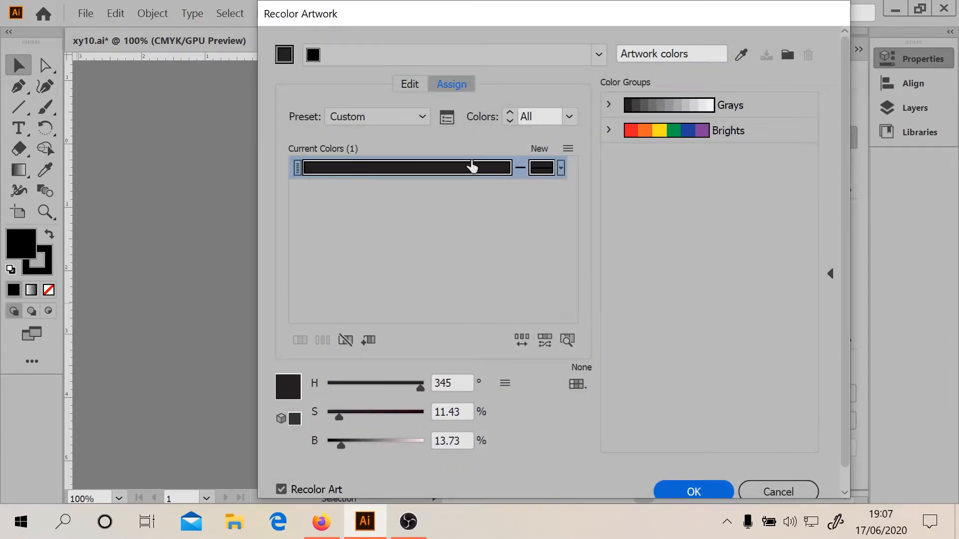
left_click(561, 168)
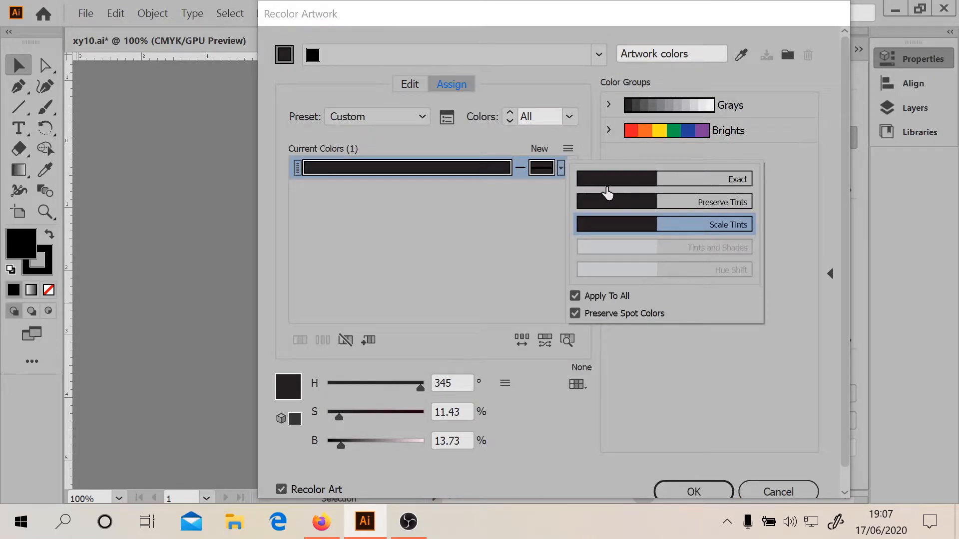
left_click(540, 172)
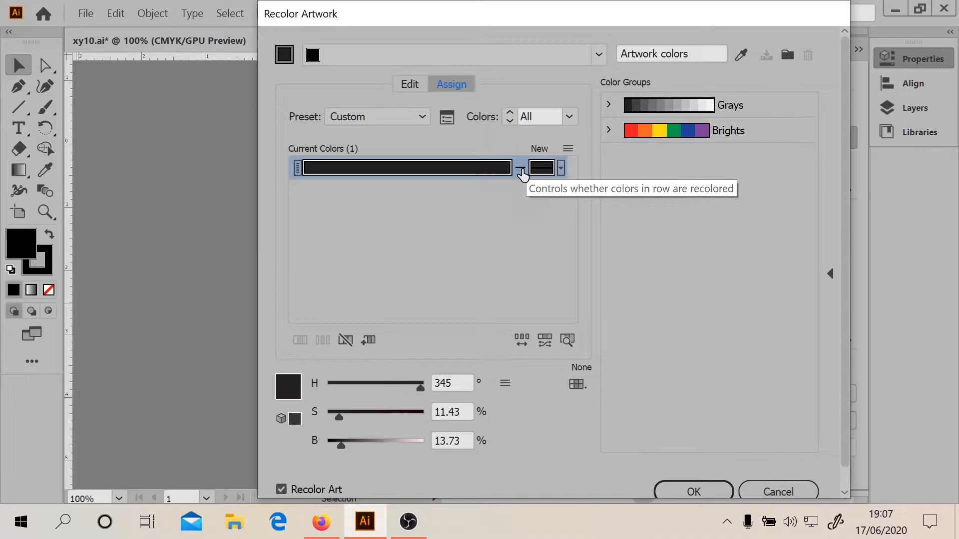
left_click(562, 170)
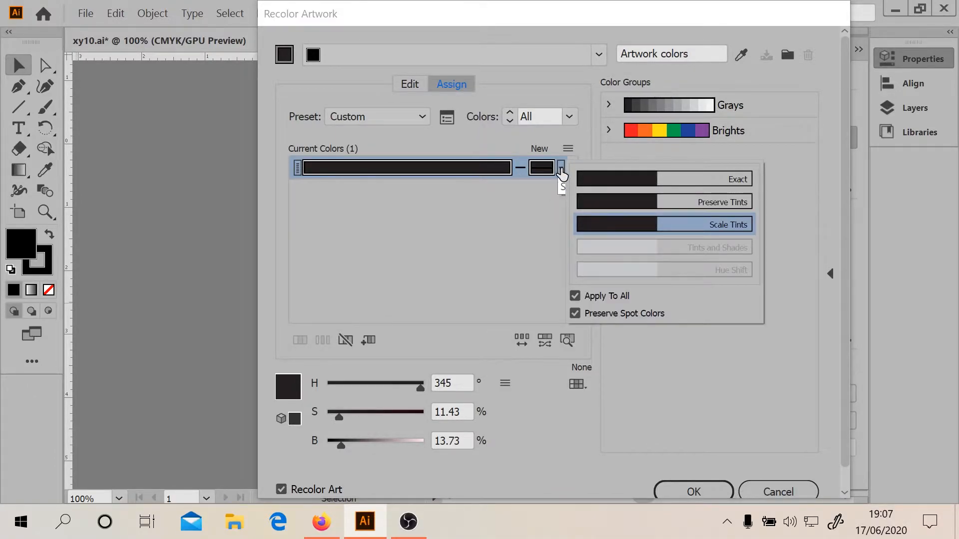
left_click(561, 172)
left_click_drag(419, 15, 527, 24)
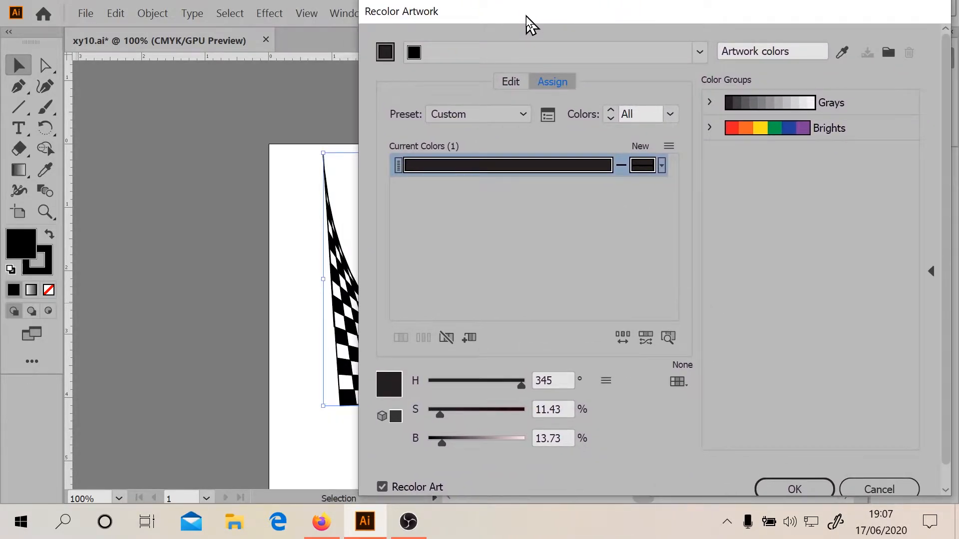
- Set the recolor preset to Color Harmony with the number of colors on Auto, and apply it
left_click(520, 121)
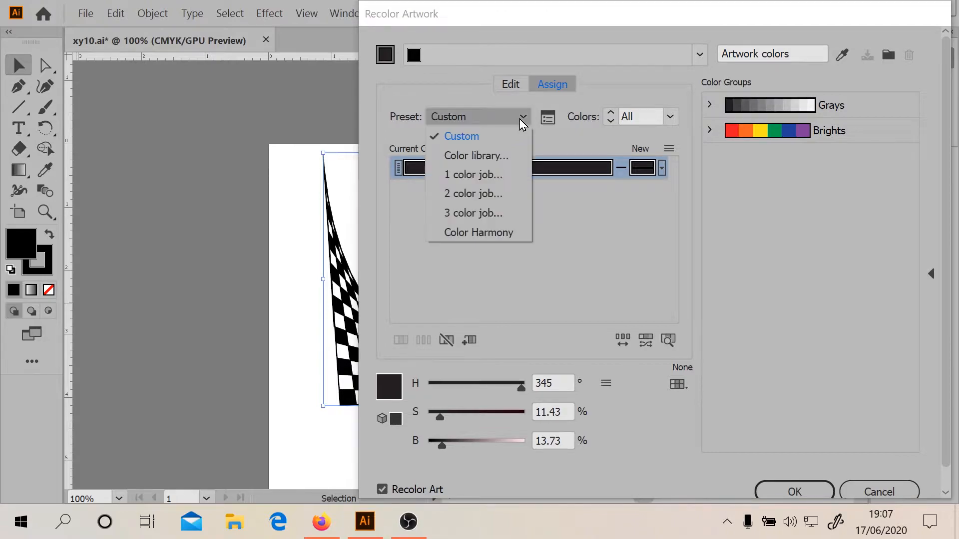
left_click(490, 231)
left_click(670, 117)
left_click(671, 117)
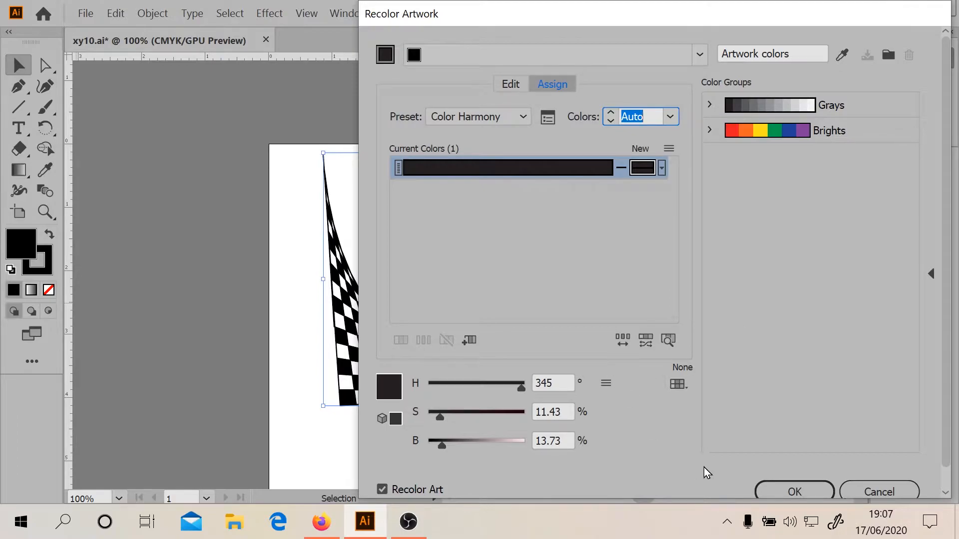
left_click(794, 491)
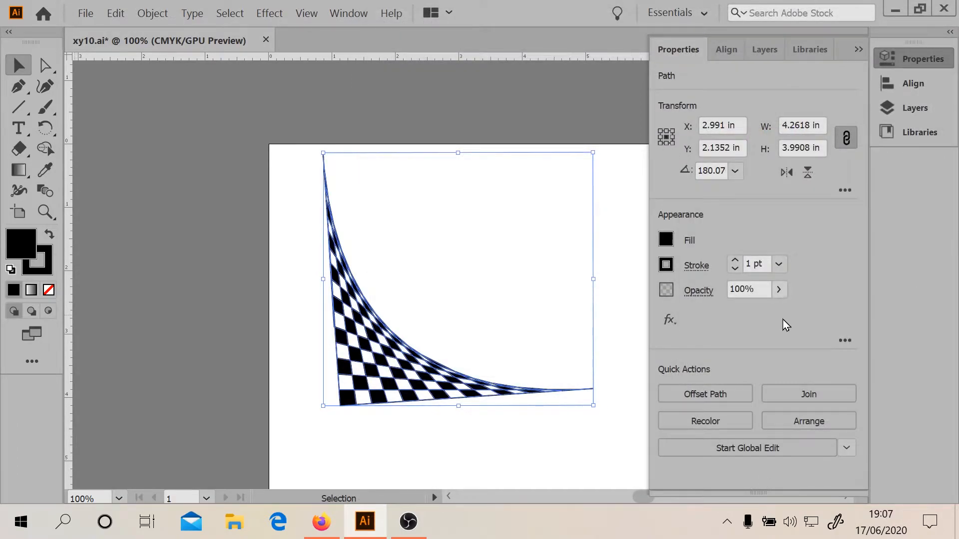
- Try to recolor the black artwork with the Brights color group, replacing its red with a near-white tint
left_click(724, 426)
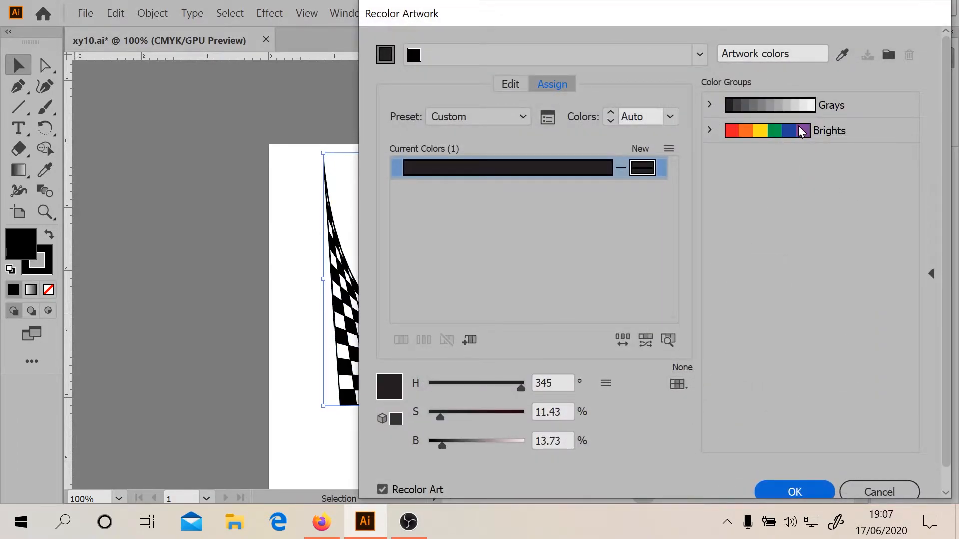
left_click(763, 138)
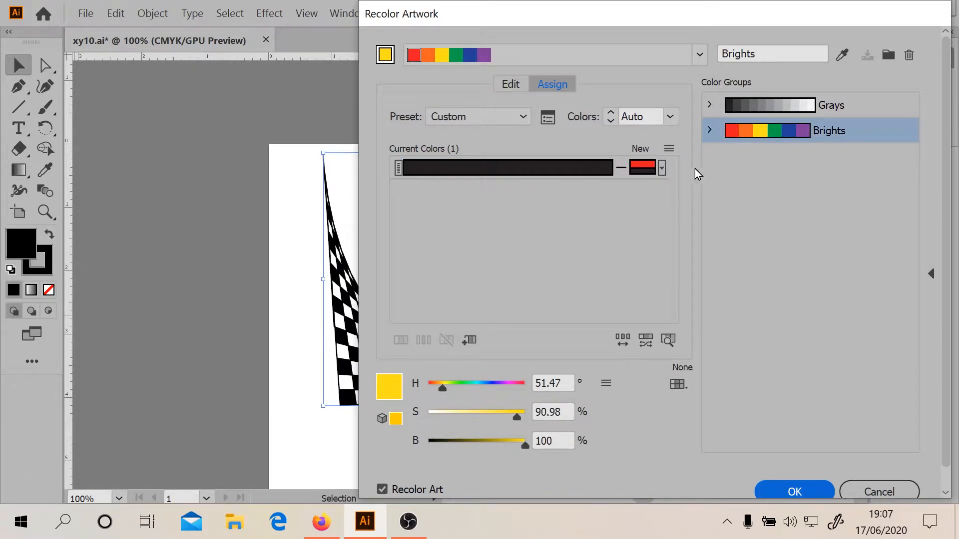
left_click(653, 170)
double_click(652, 169)
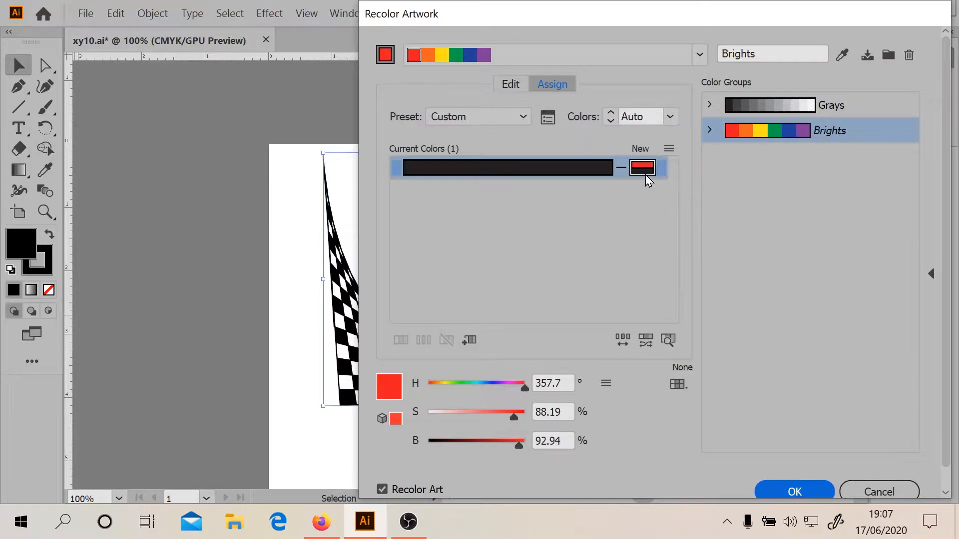
left_click(552, 223)
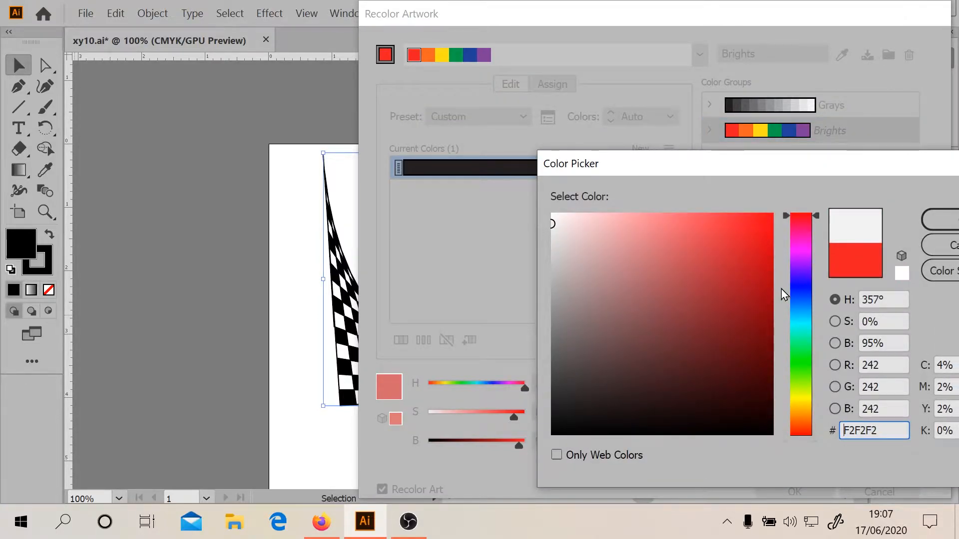
left_click(801, 289)
left_click(934, 220)
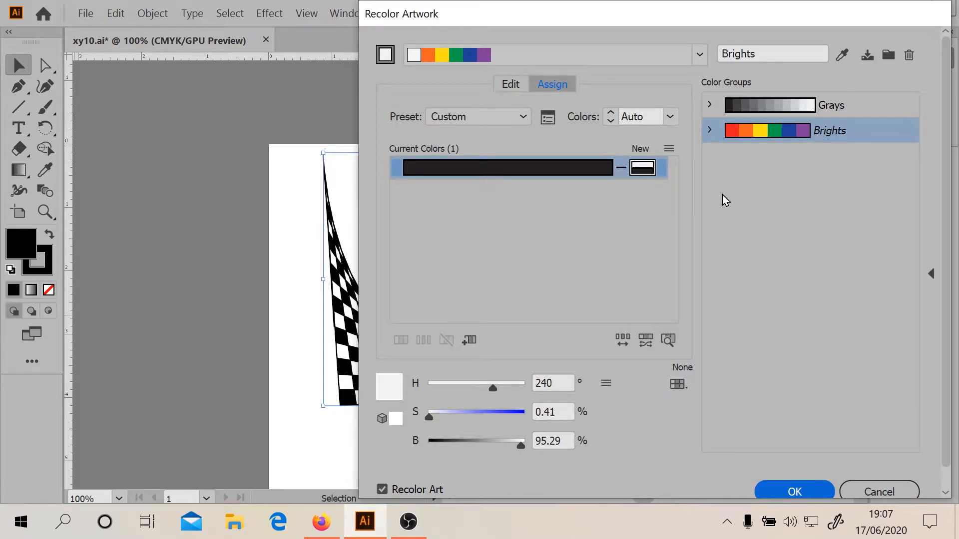
- Change the new color assigned to the black row to a medium green
double_click(640, 172)
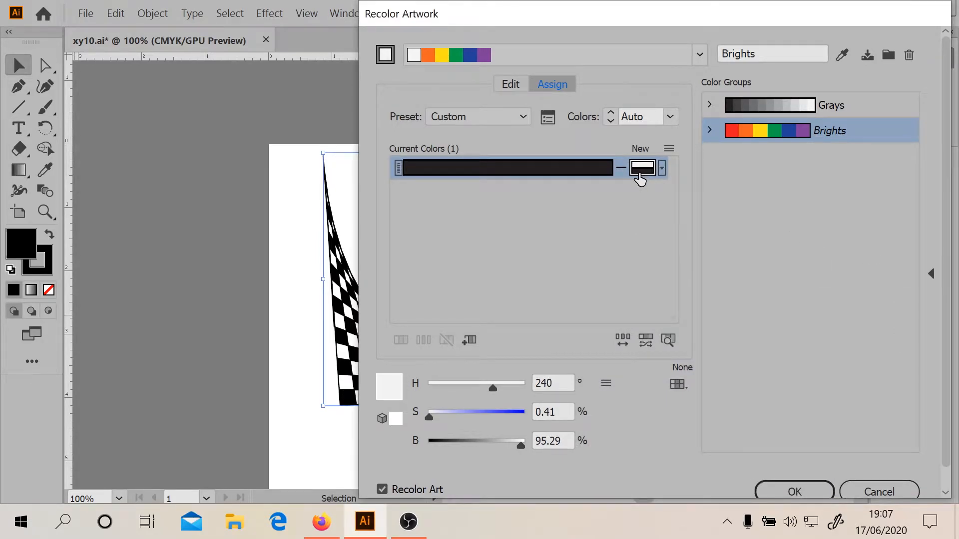
left_click(743, 268)
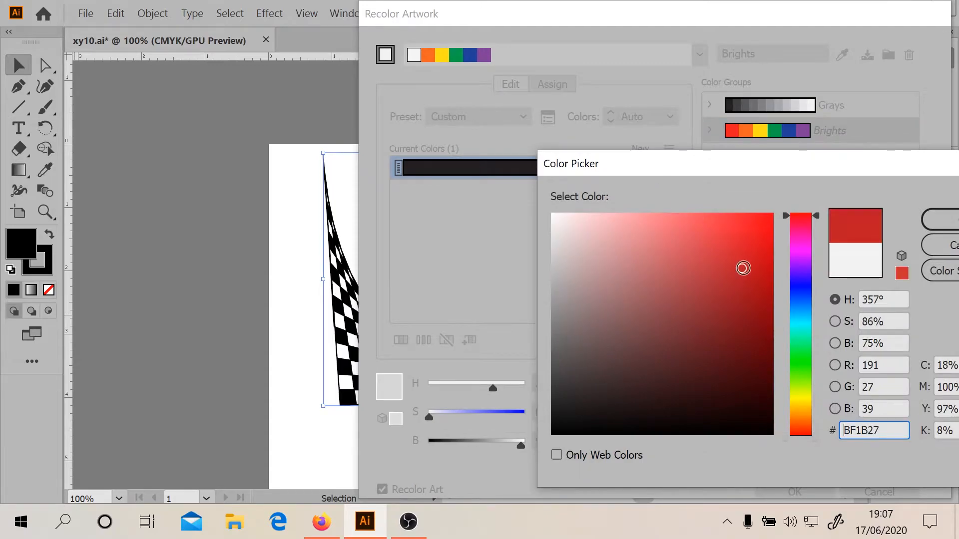
left_click(812, 377)
left_click(939, 219)
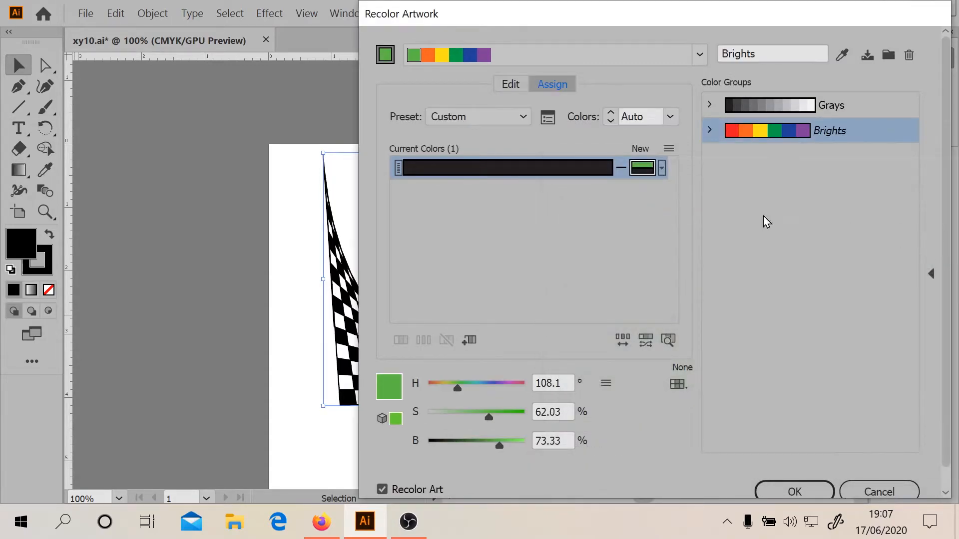
- Try the orange and dark green of the active Brights colors, and randomly change the group's saturation and brightness
left_click_drag(579, 175, 512, 172)
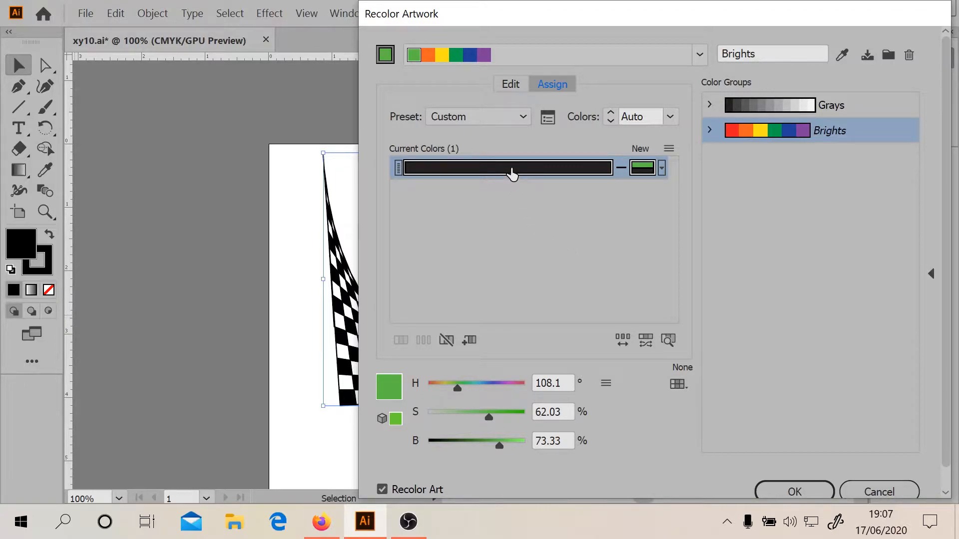
left_click_drag(512, 172, 398, 171)
left_click(429, 57)
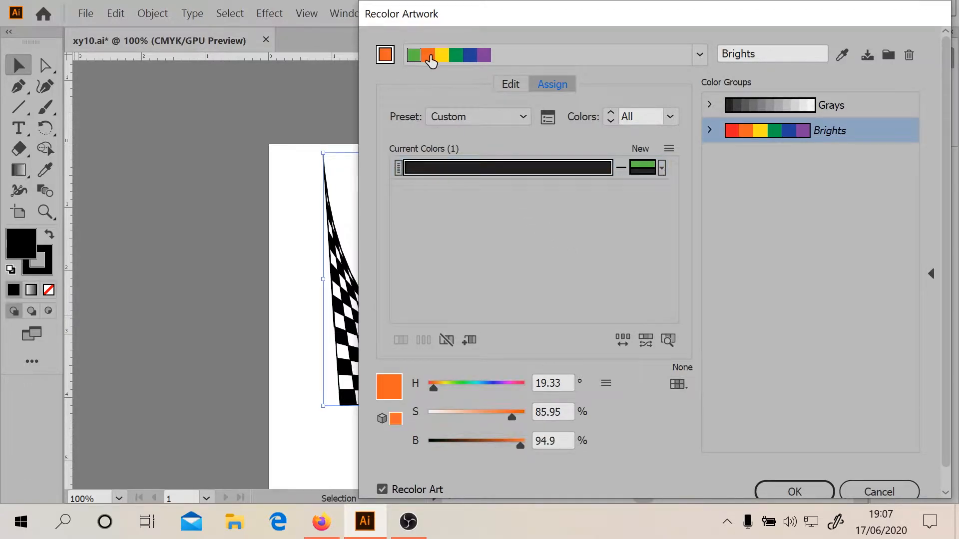
left_click(455, 58)
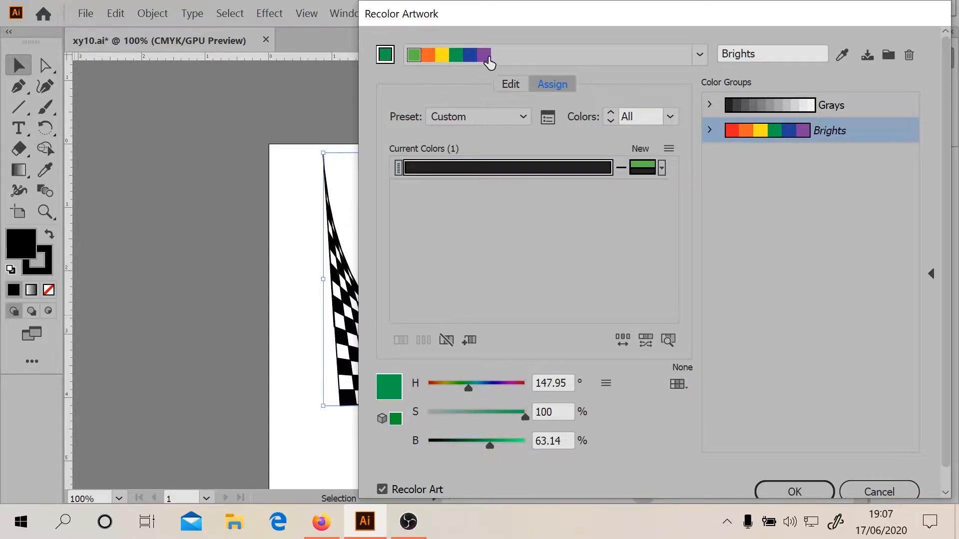
left_click(646, 340)
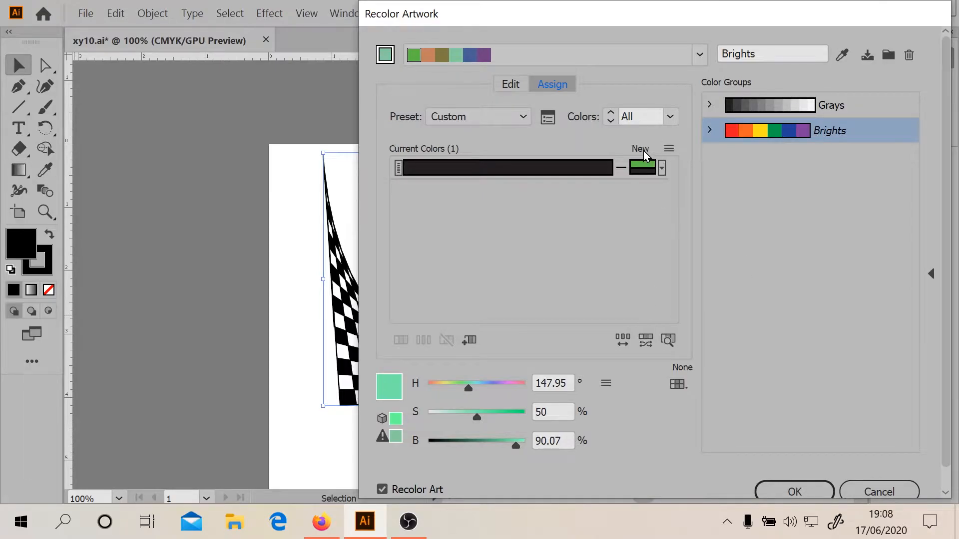
- Sort the new colors by Lightness - dark to light, and inspect the purple, green and olive swatches
left_click(669, 149)
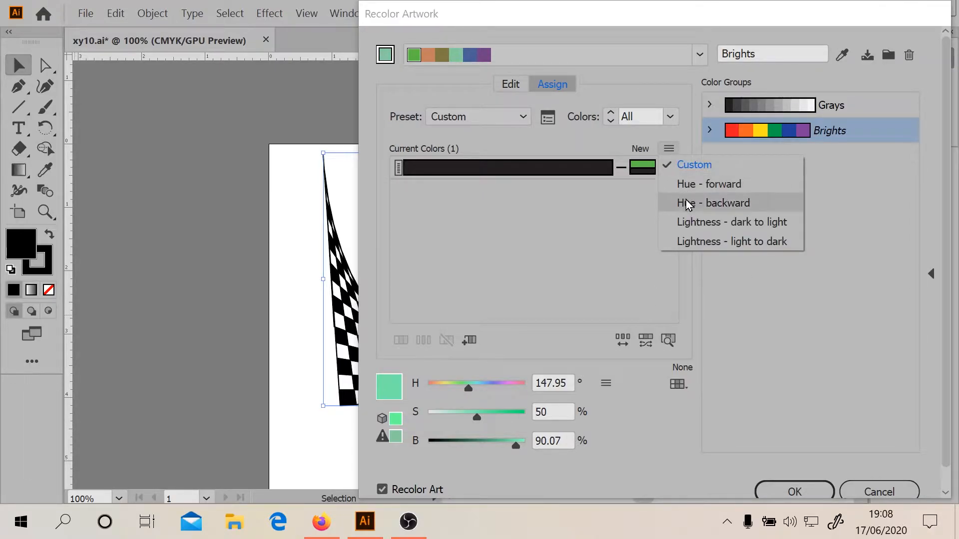
left_click(686, 216)
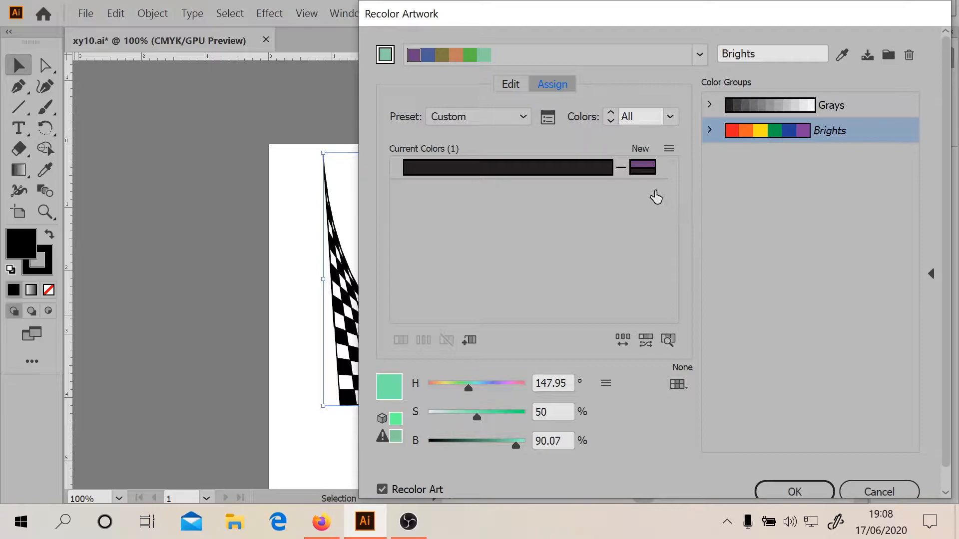
left_click(636, 172)
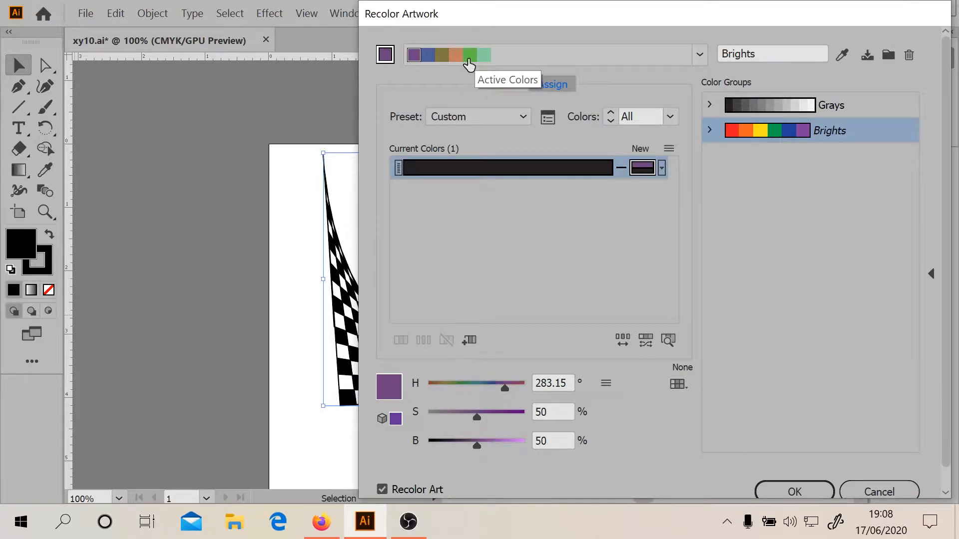
left_click(465, 57)
left_click(442, 55)
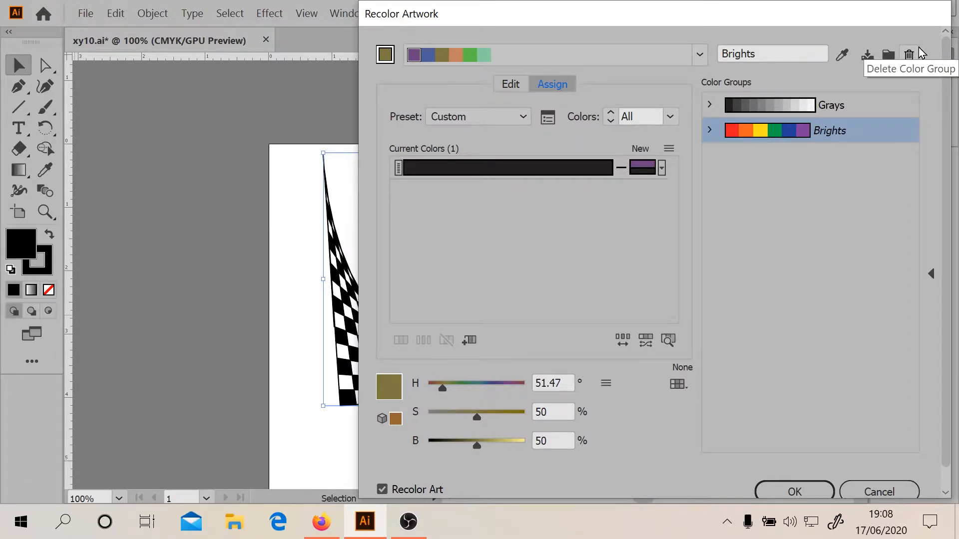
- Shift the harmony on the color wheel toward red and deep blue, and apply without saving the changes to the Brights swatch group
left_click(509, 85)
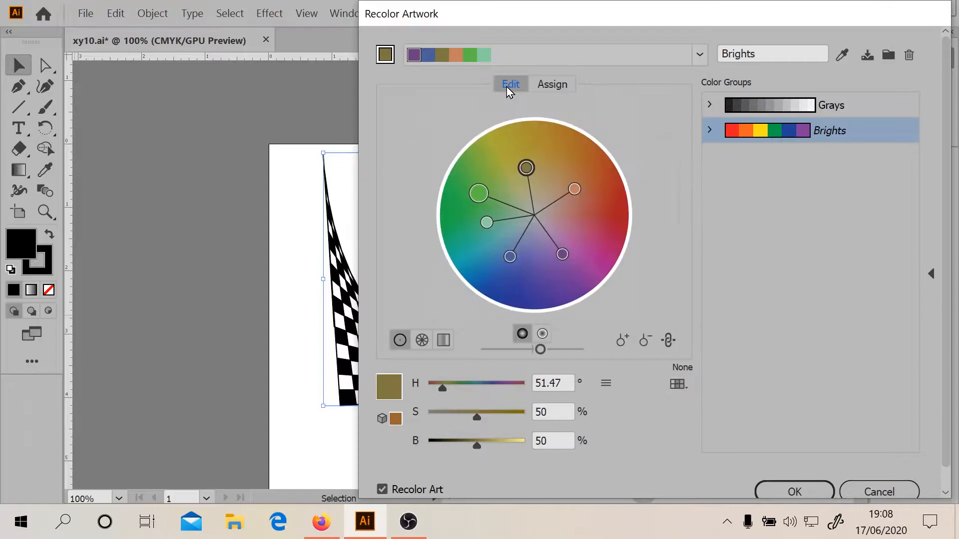
left_click_drag(526, 168, 549, 159)
left_click_drag(582, 221, 638, 220)
left_click_drag(554, 266, 537, 292)
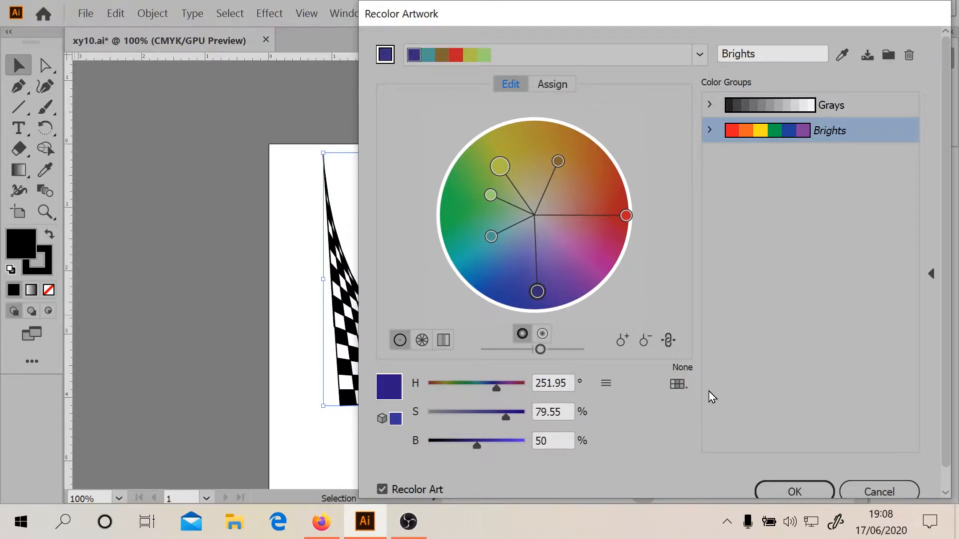
left_click(786, 493)
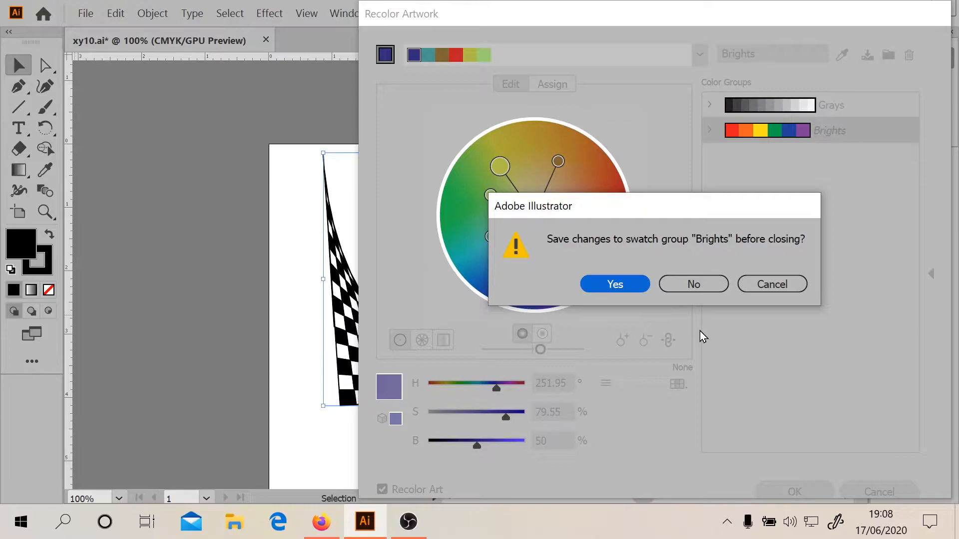
left_click(693, 283)
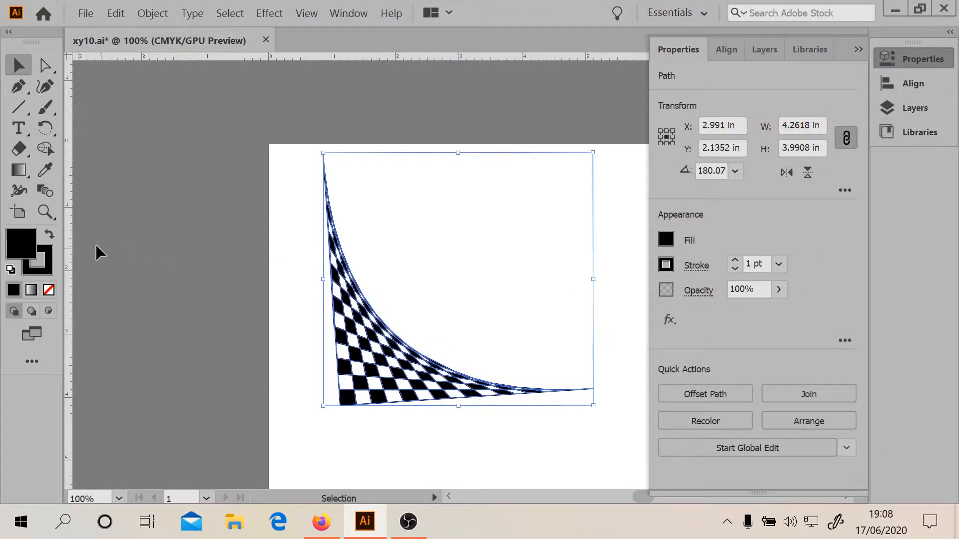
- Change the checkered artwork's fill from the color picker to bright cyan 46E0E0
double_click(11, 241)
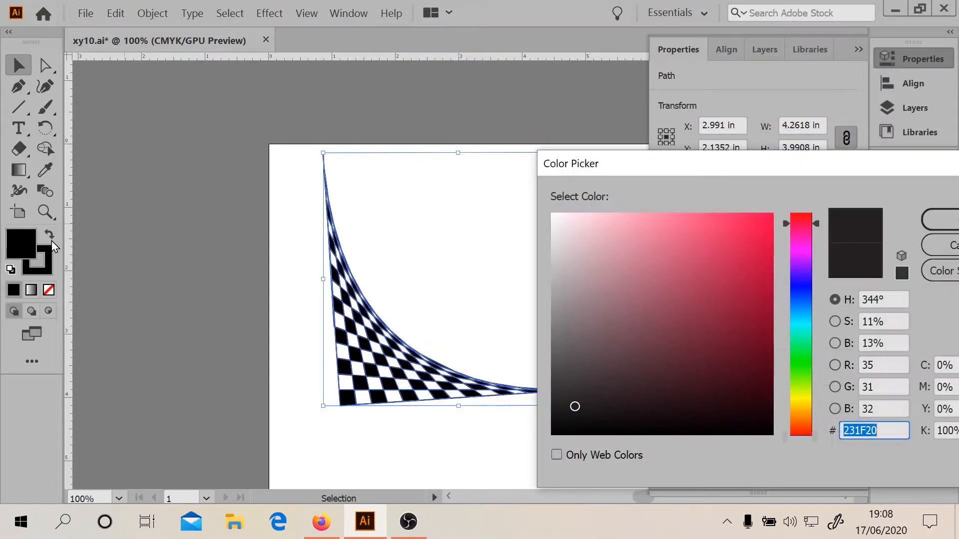
left_click(797, 313)
left_click_drag(796, 313, 797, 299)
mouse_move(731, 261)
left_mouse_down()
mouse_move(651, 263)
mouse_move(656, 331)
left_mouse_up()
left_click(801, 323)
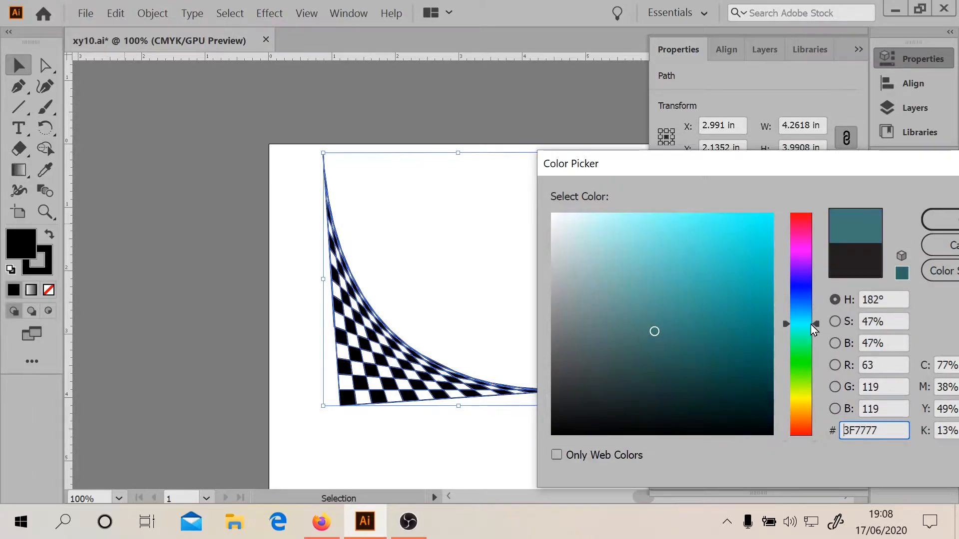
left_click(688, 246)
left_click(702, 238)
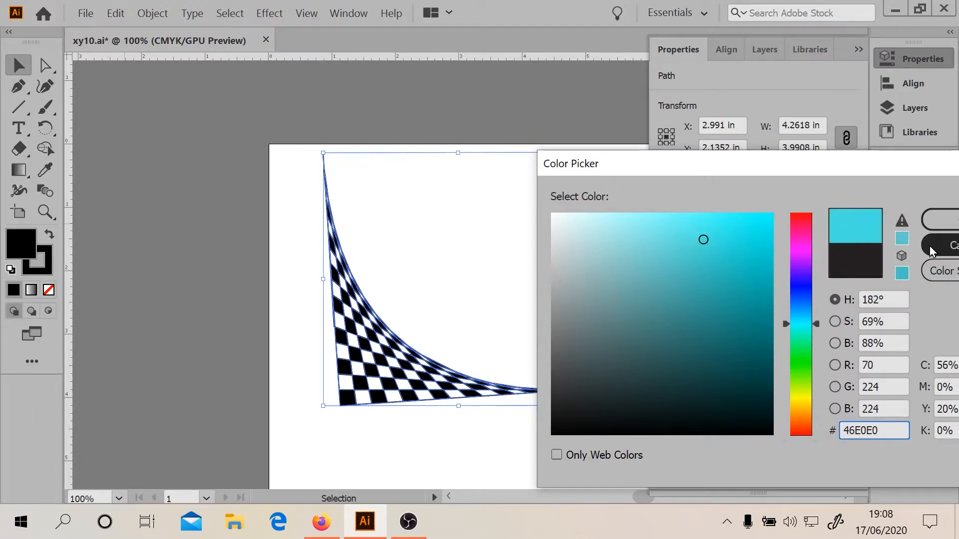
left_click(941, 219)
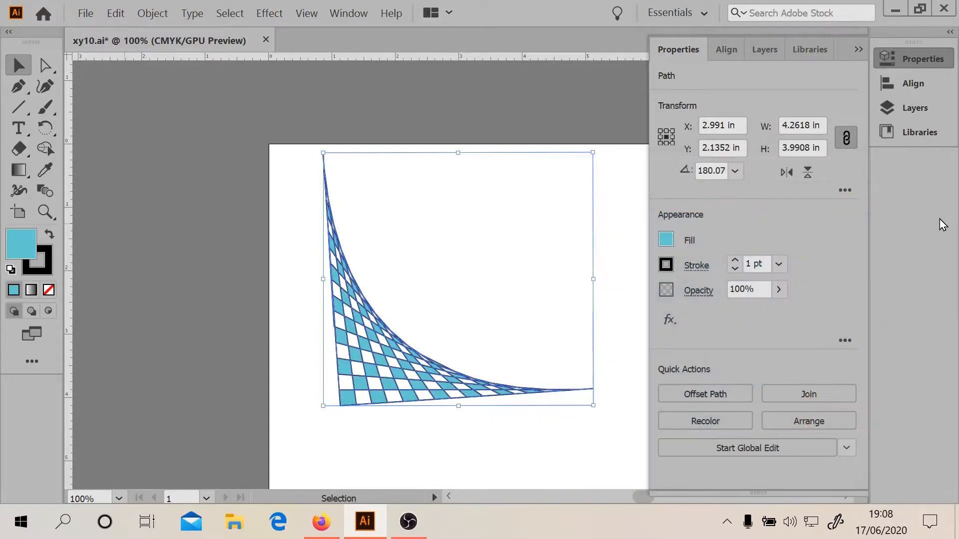
- Try recoloring the artwork by excluding the black color and assigning a new red to the white row, and apply
left_click(702, 423)
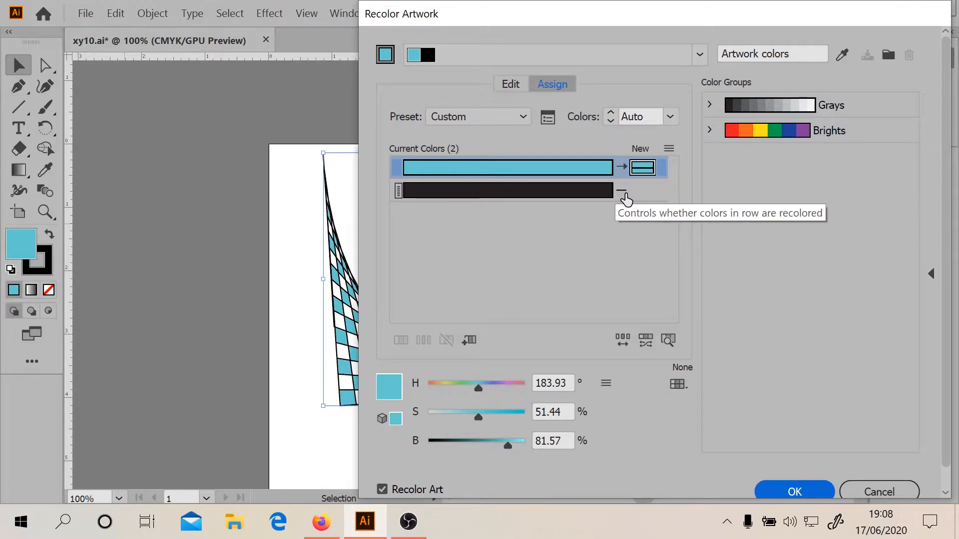
left_click(397, 201)
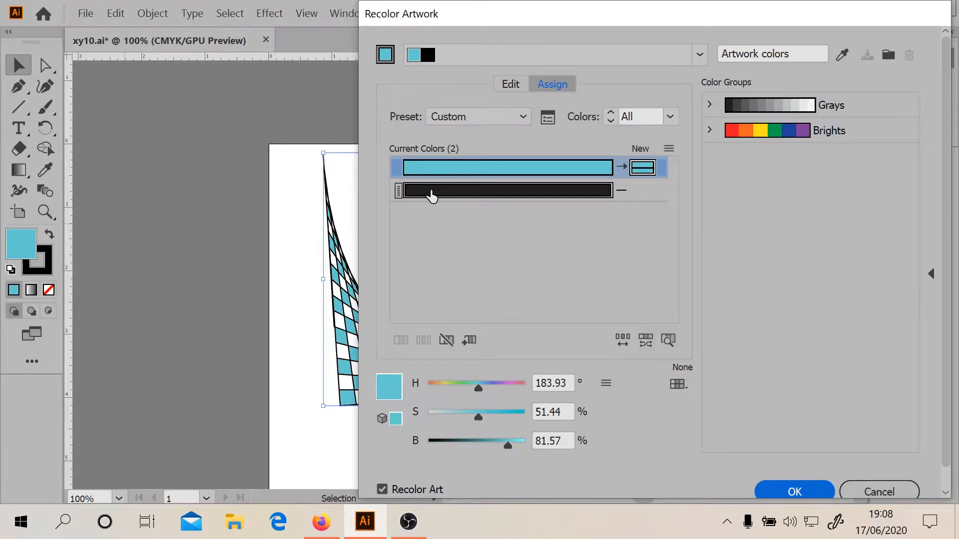
right_click(431, 194)
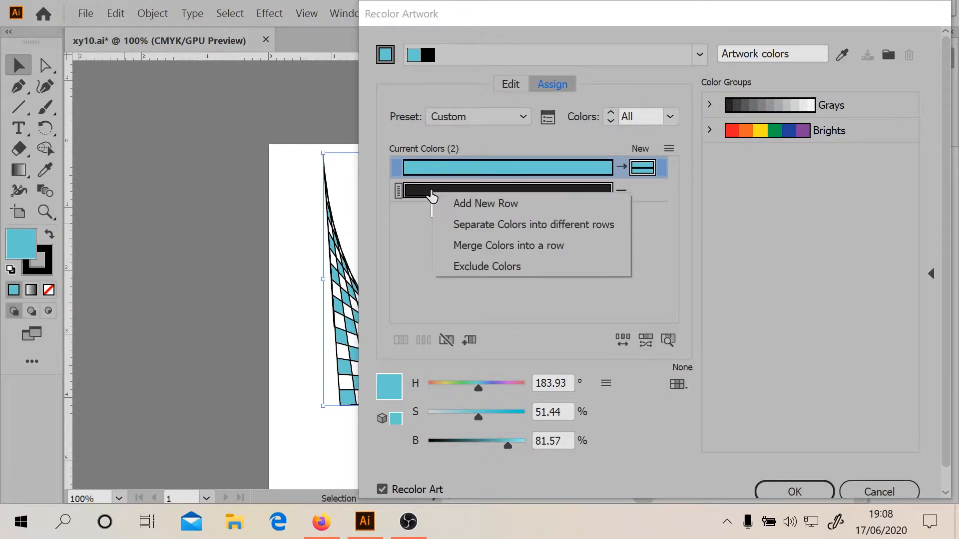
left_click(458, 266)
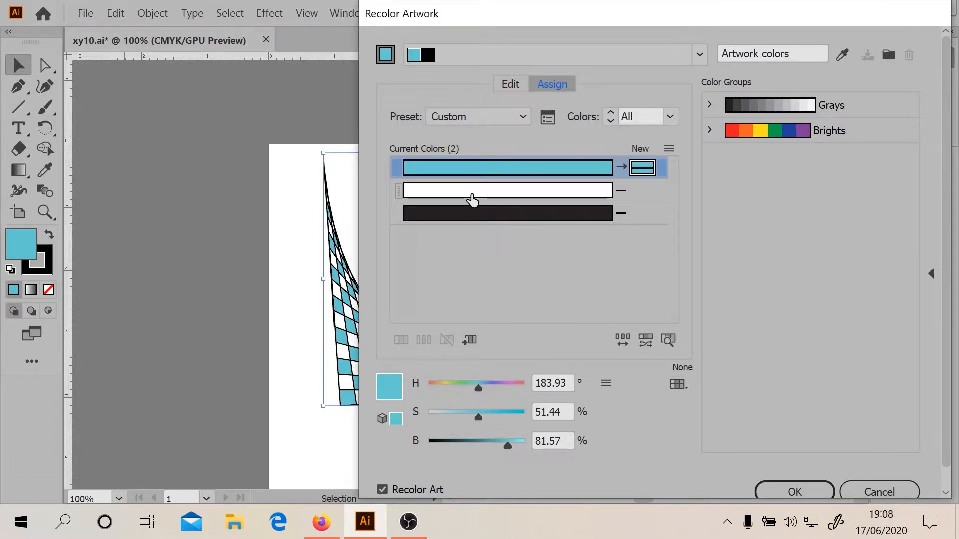
left_click_drag(645, 170, 630, 195)
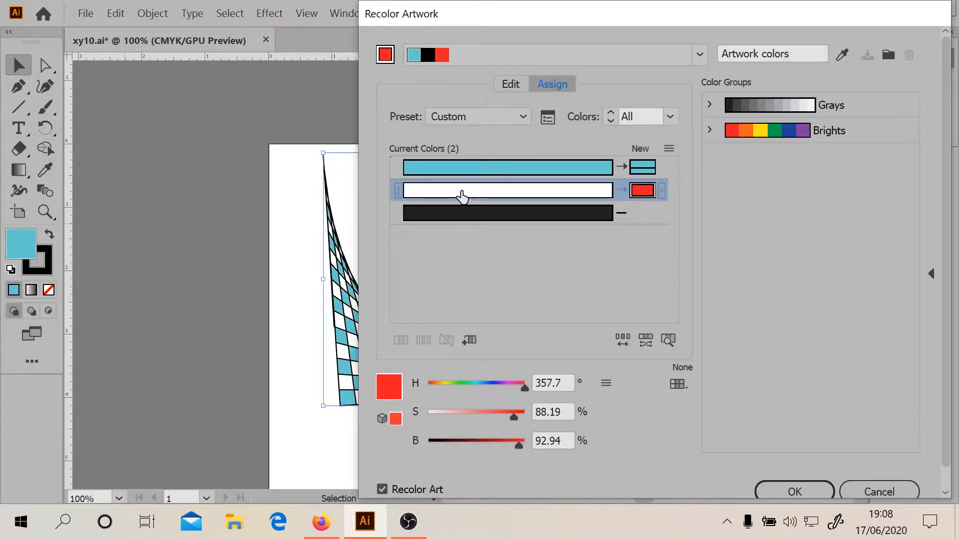
left_click(792, 492)
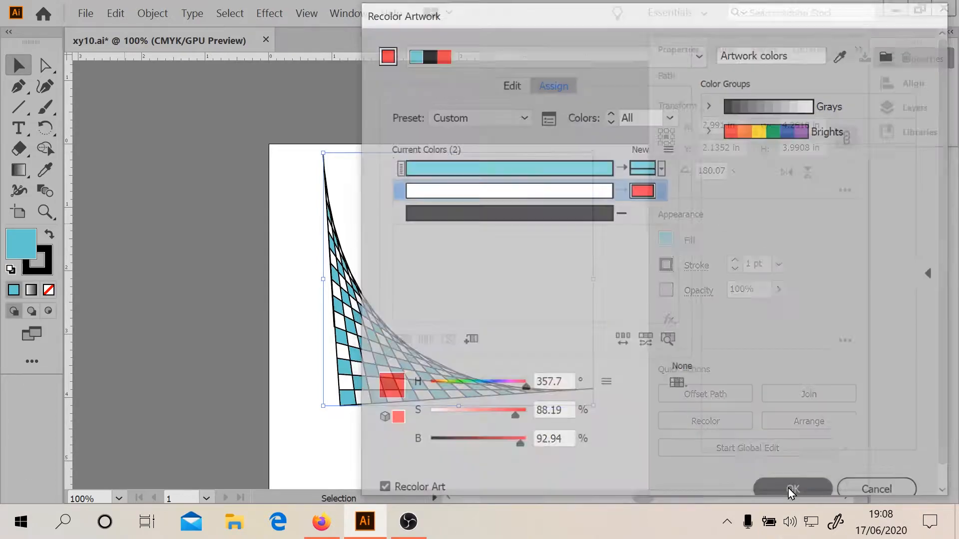
- Reopen Recolor Artwork and examine the Color Reduction Options, leaving them without changes
left_click(712, 415)
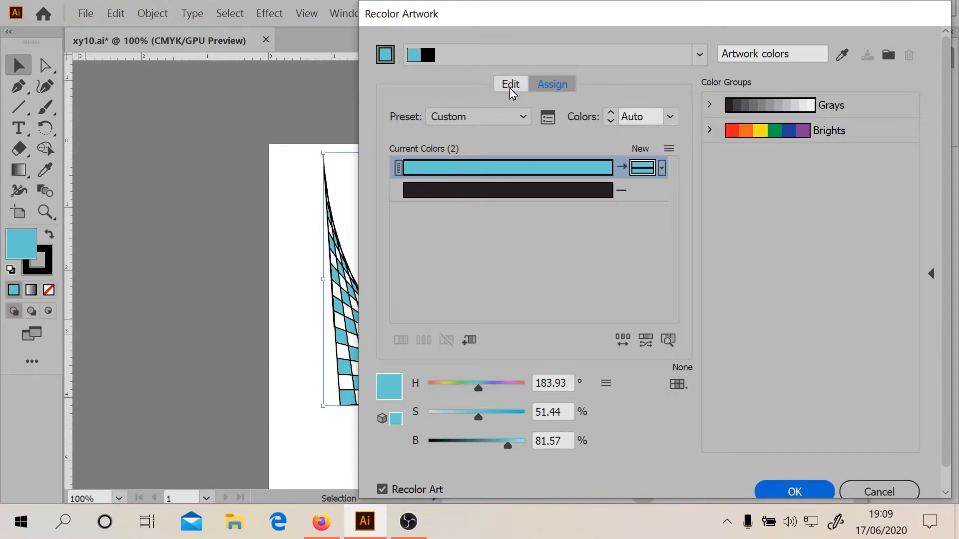
left_click(547, 119)
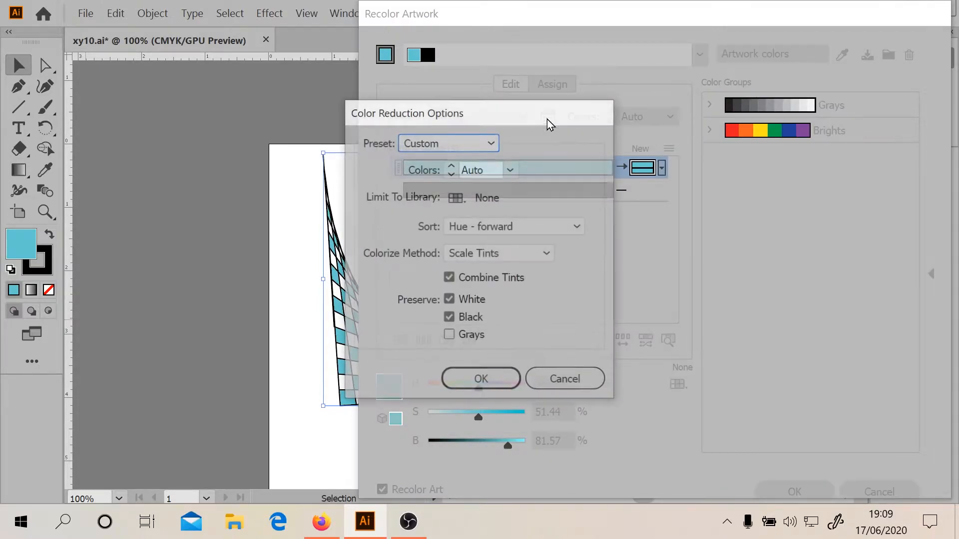
left_click(559, 384)
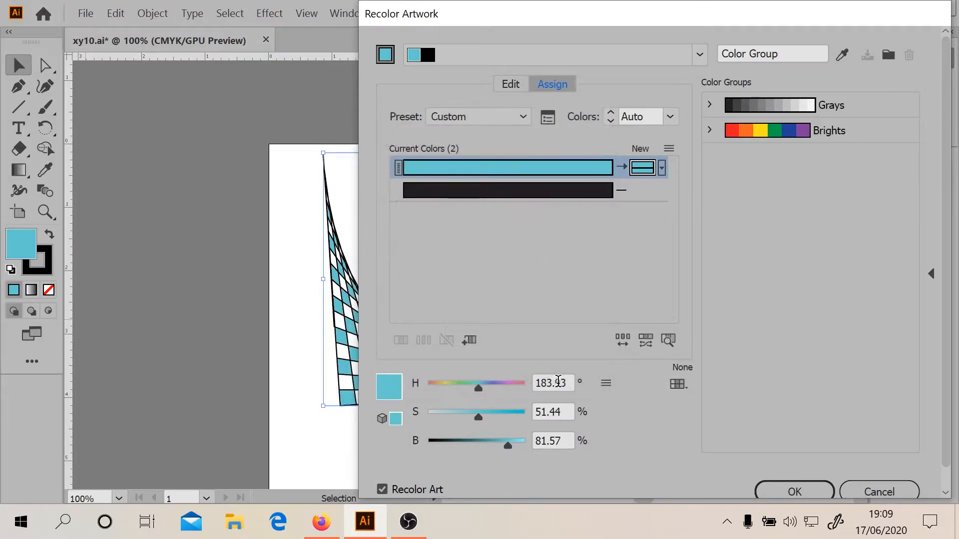
- Include the black row in the recoloring by adding a new color to the harmony, and check its tint options
left_click(532, 174)
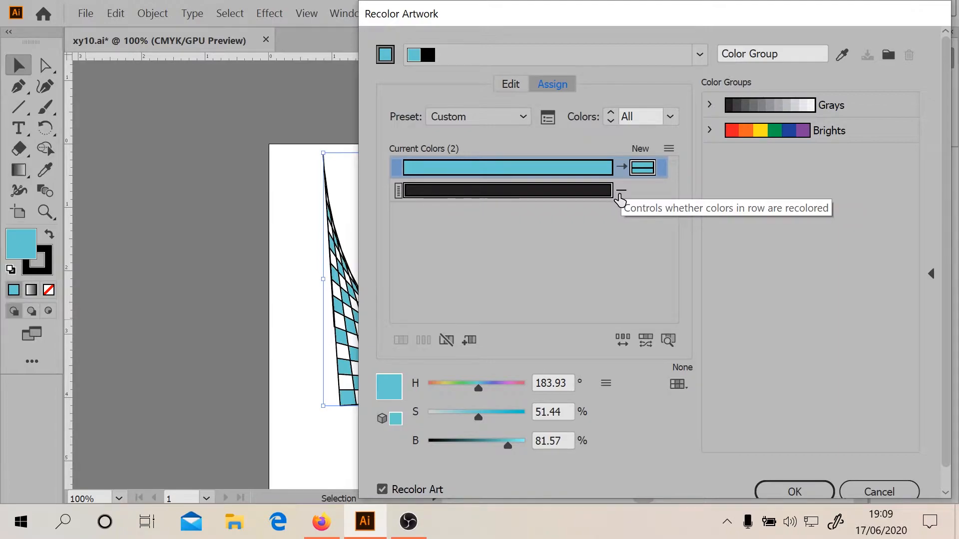
left_click(642, 197)
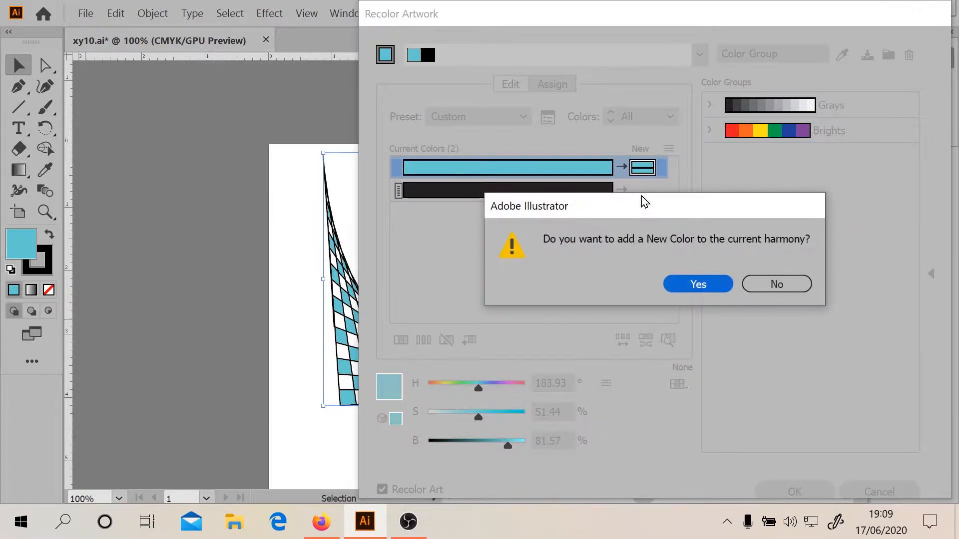
left_click(698, 284)
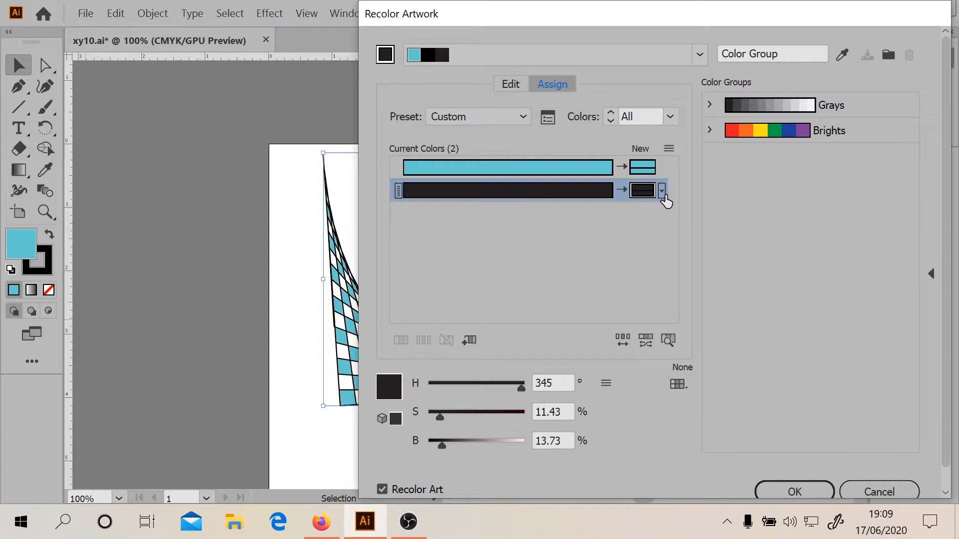
left_click(662, 192)
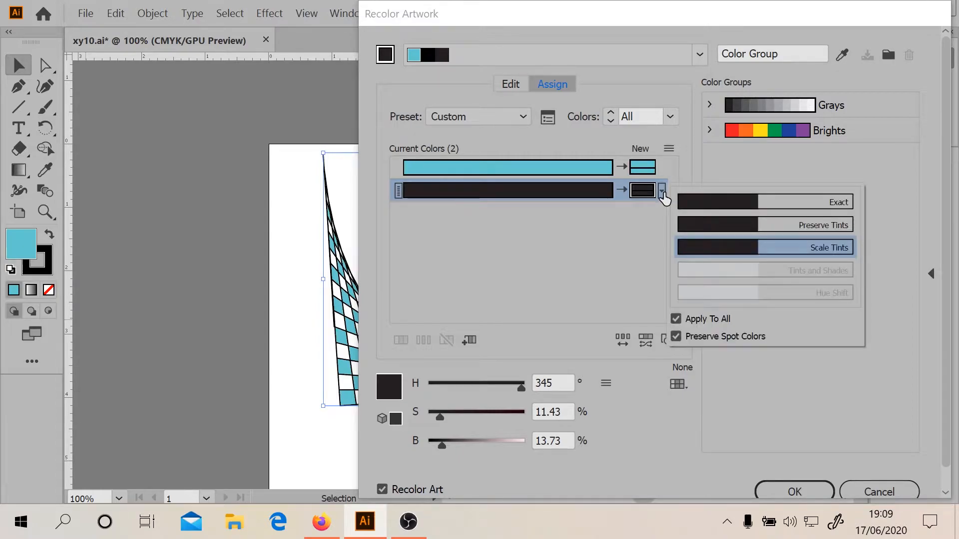
left_click(644, 241)
- Change the color newly added to the harmony to periwinkle blue 6969E2 in the color picker
double_click(385, 389)
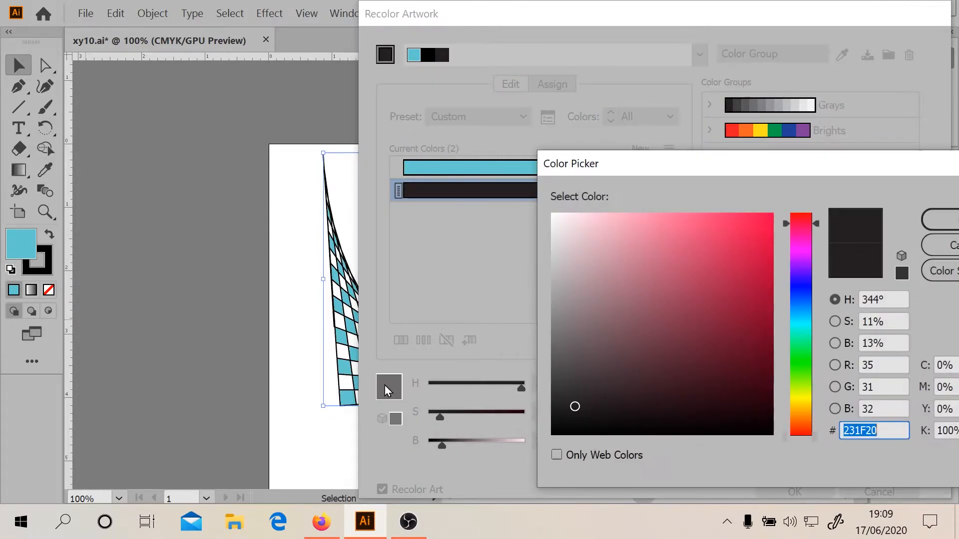
left_click(803, 301)
left_click(804, 287)
left_click_drag(700, 260, 670, 237)
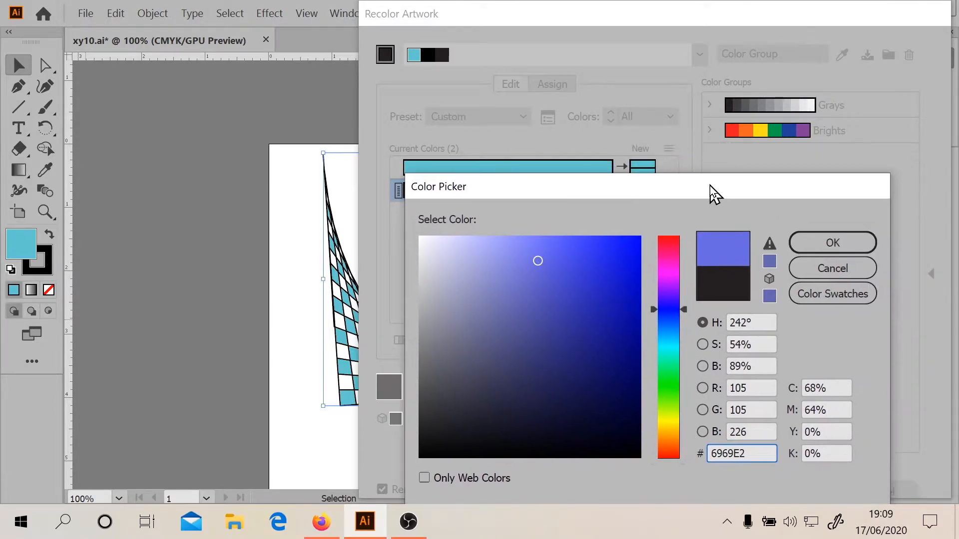
left_click(823, 242)
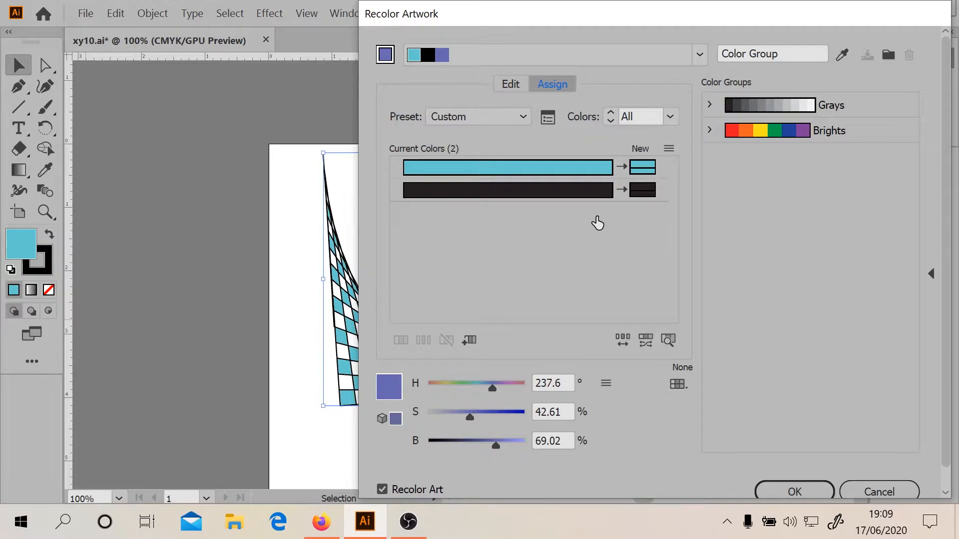
- Set the black row's replacement color to a medium blue with hue about 233°, saturation 55% and brightness 65%
left_click(644, 193)
double_click(644, 192)
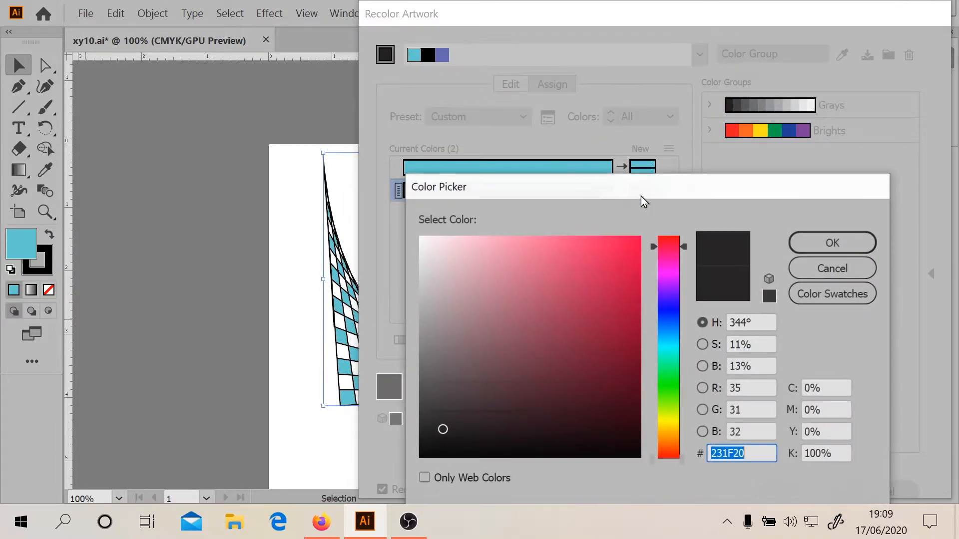
left_click_drag(659, 313, 664, 345)
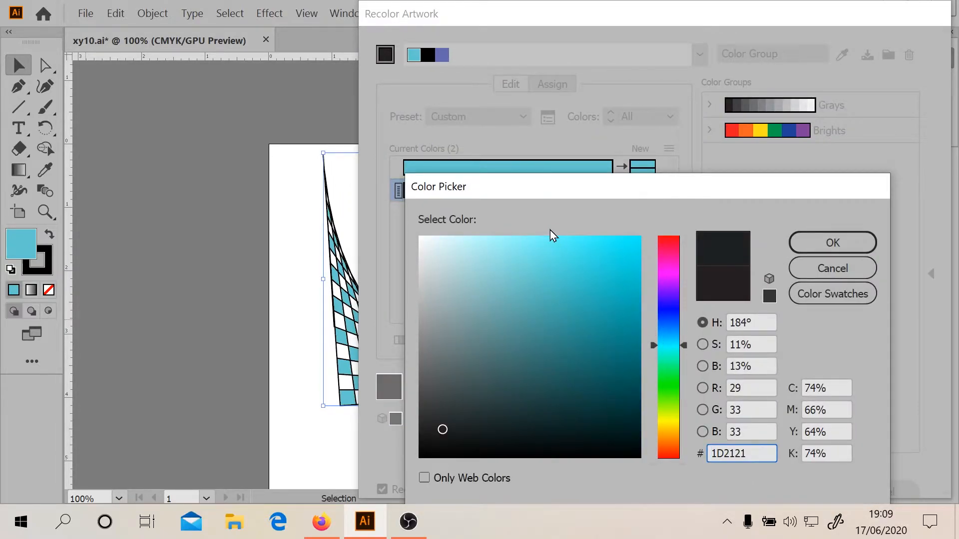
left_click_drag(584, 350, 609, 365)
left_click(664, 311)
left_click_drag(576, 243, 585, 255)
left_click(838, 243)
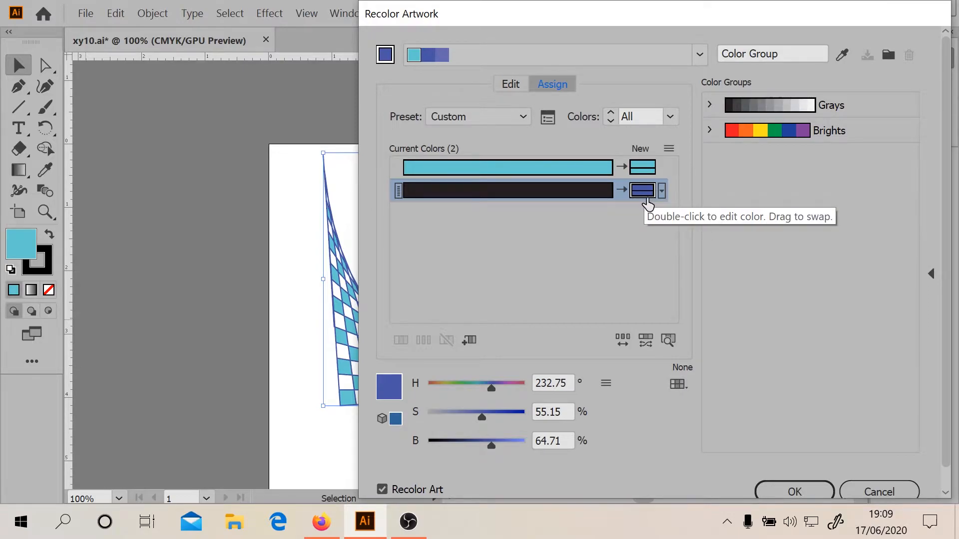
- Set the black row's colorization method to Exact and shift its replacement color to green with hue 94°
left_click(661, 191)
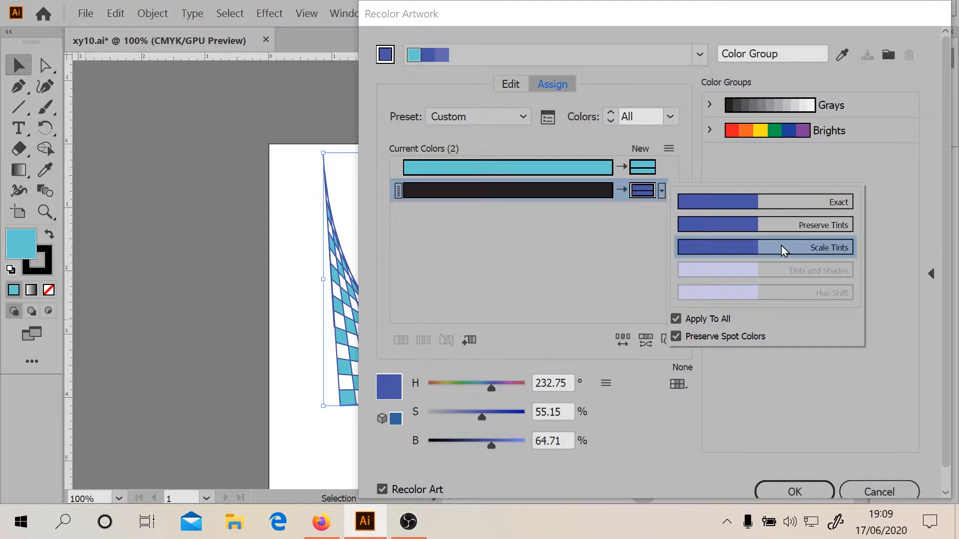
left_click(753, 226)
left_click(743, 200)
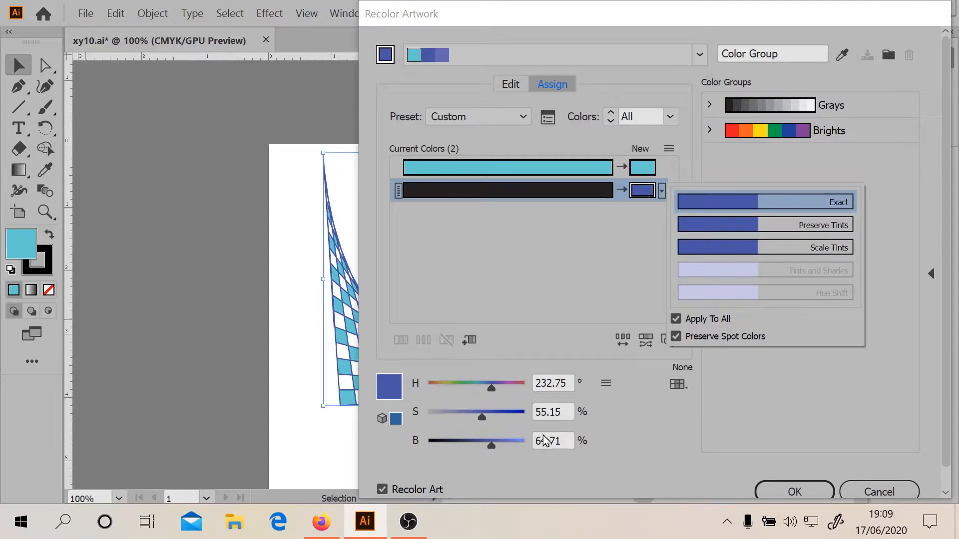
left_click(492, 392)
left_click_drag(482, 388, 445, 385)
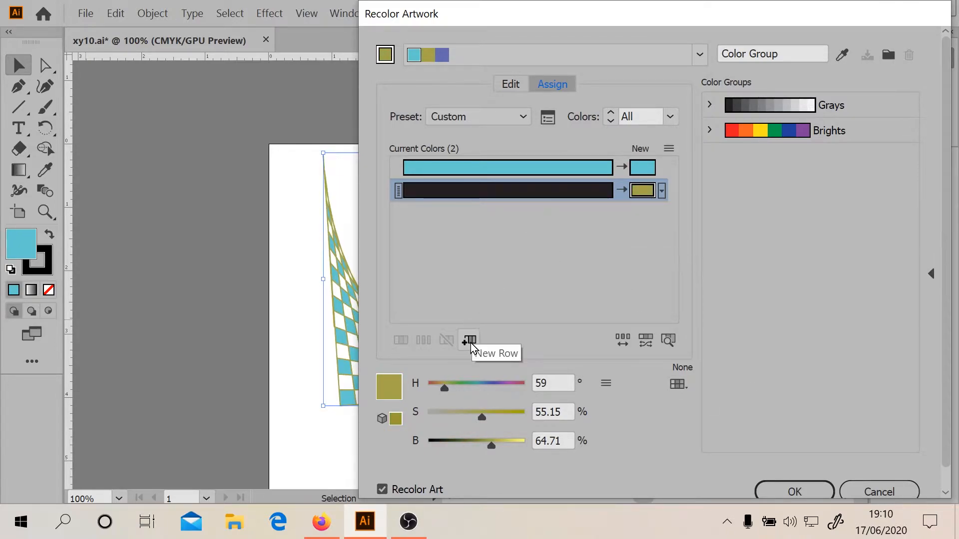
mouse_move(451, 394)
left_mouse_down()
mouse_move(443, 391)
mouse_move(456, 387)
left_mouse_up()
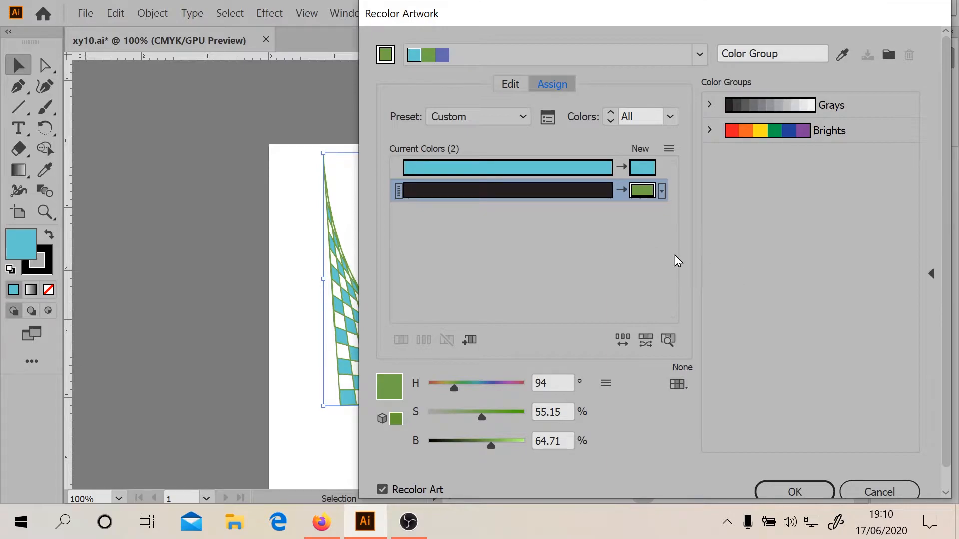
- Reset to the original artwork colors, and move the black marker on the color wheel into the purple area, at hue about 294°
left_click(843, 55)
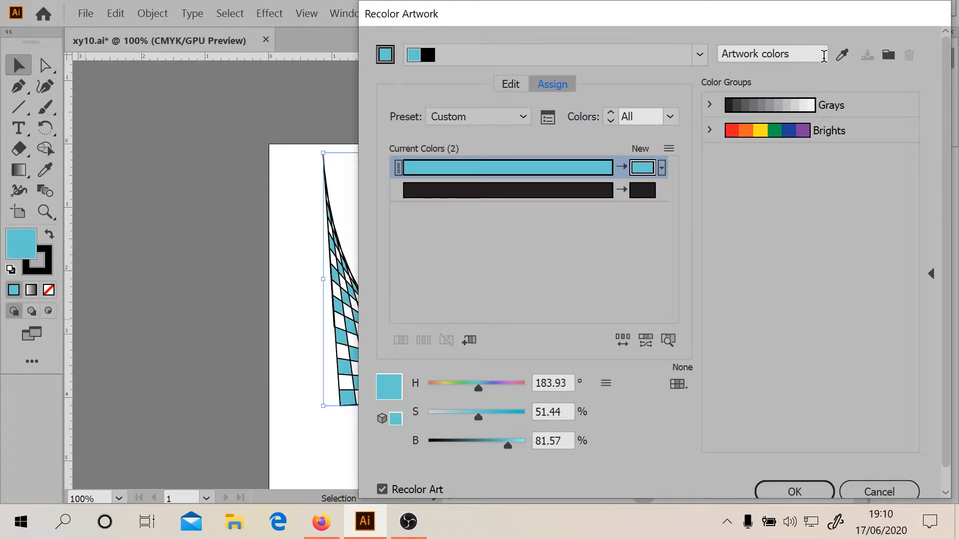
left_click(848, 57)
left_click(505, 85)
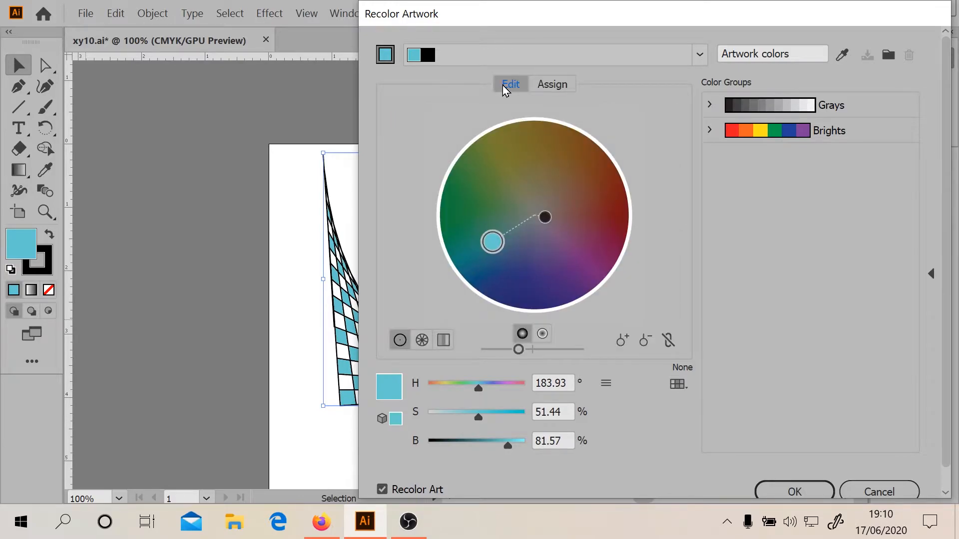
left_click_drag(546, 218, 579, 265)
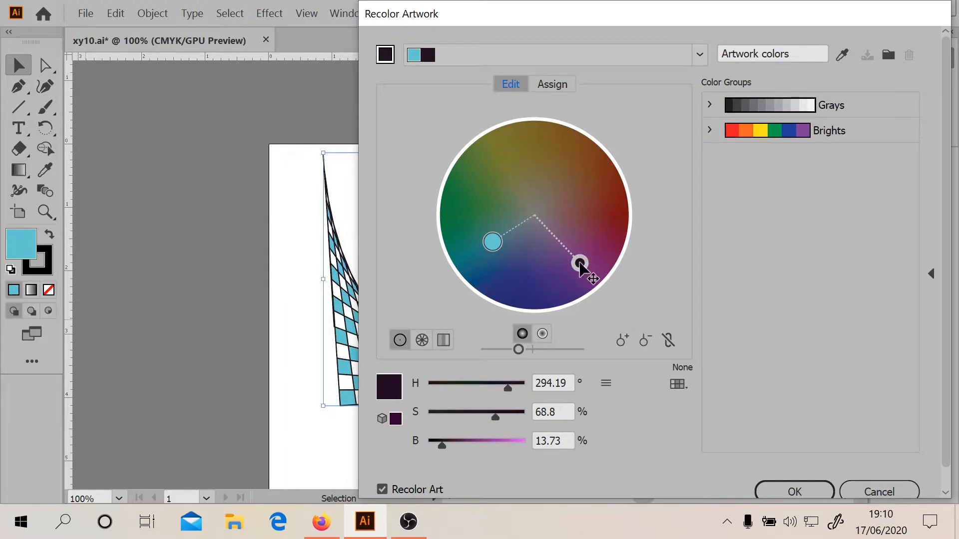
left_click(551, 84)
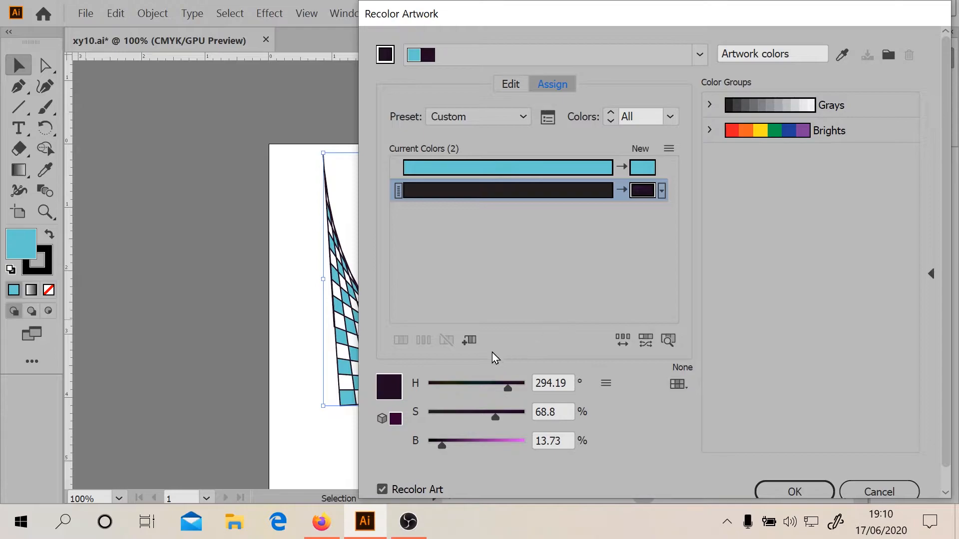
- Add an empty color row, give it the new red ED1C24 as an added harmony color, and apply the recoloring
left_click(468, 341)
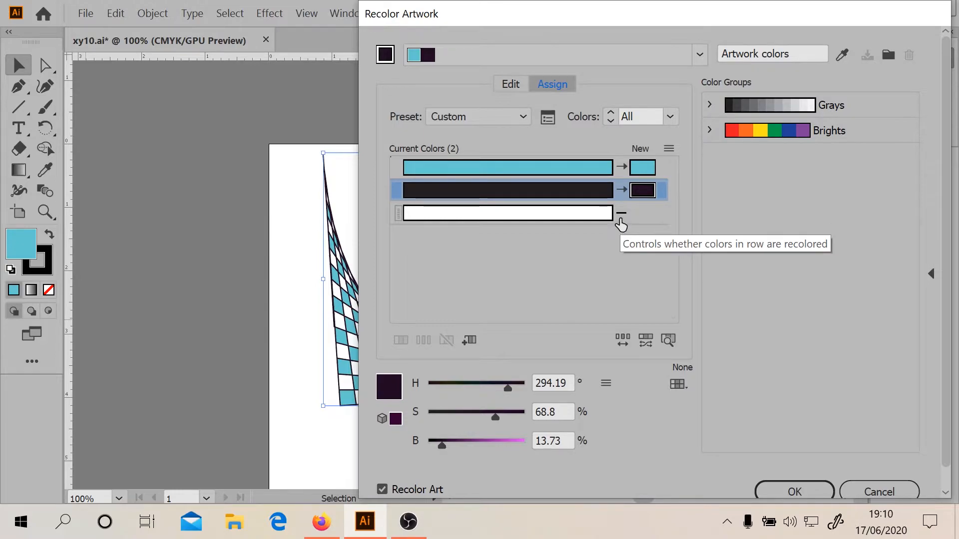
left_click(649, 222)
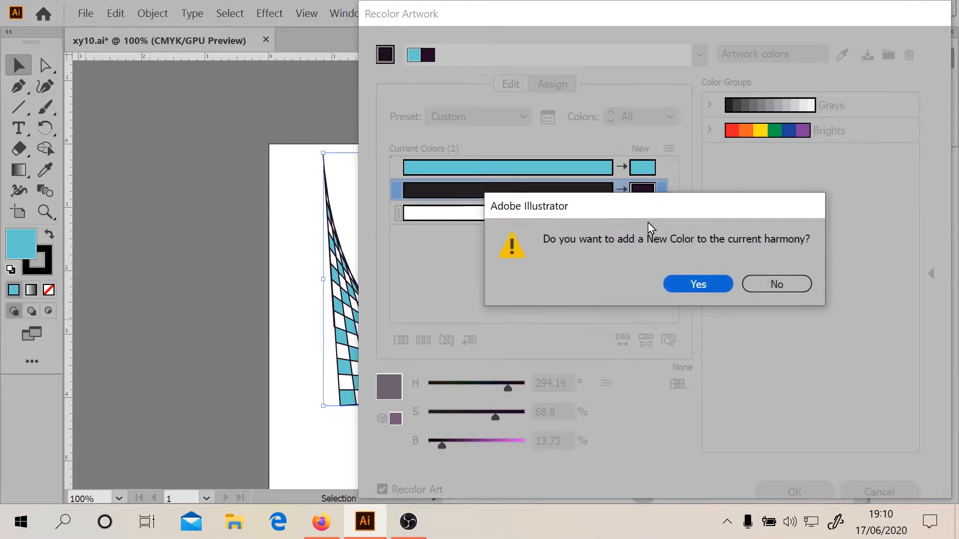
left_click(696, 281)
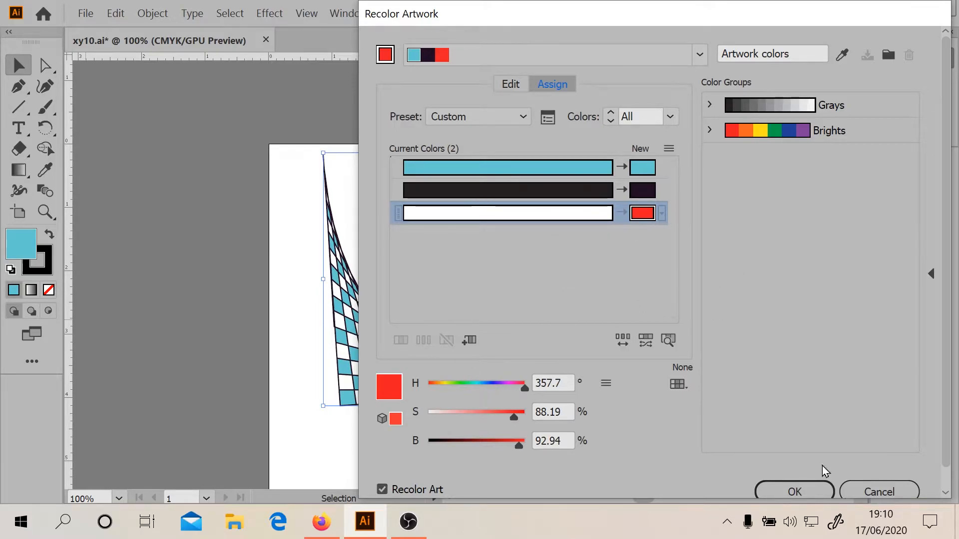
double_click(644, 221)
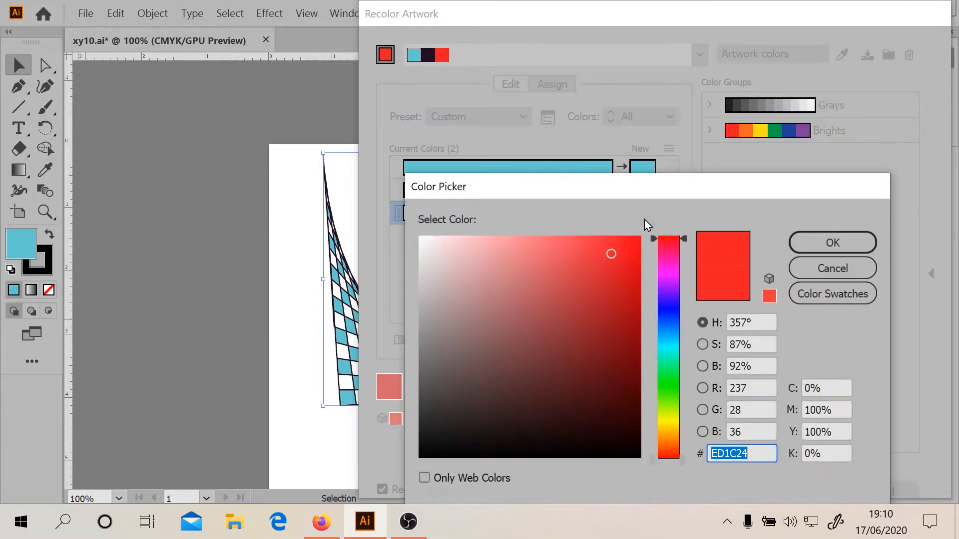
left_click(831, 241)
left_click(794, 491)
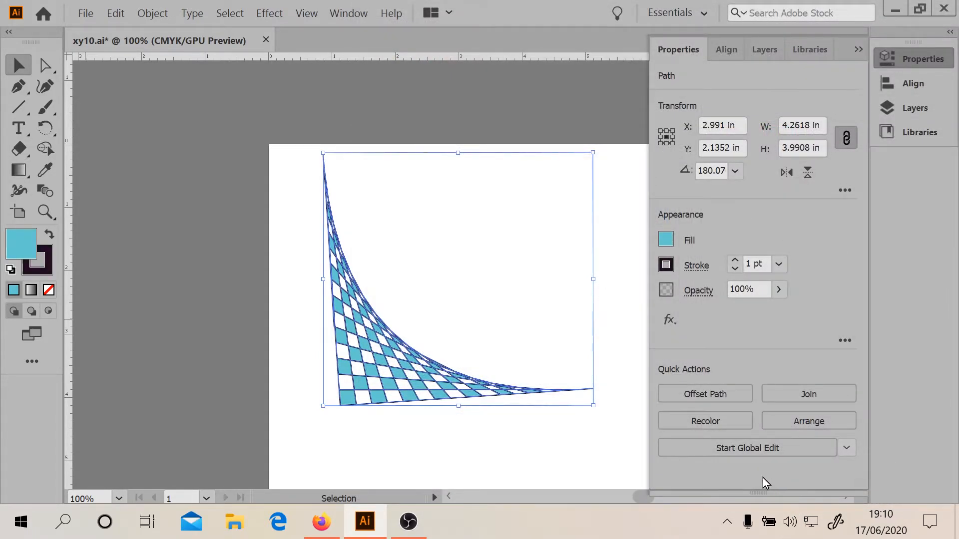
- Reopen Recolor Artwork and change the dark purple row's replacement color to yellow-green with hue about 66°
left_click(724, 422)
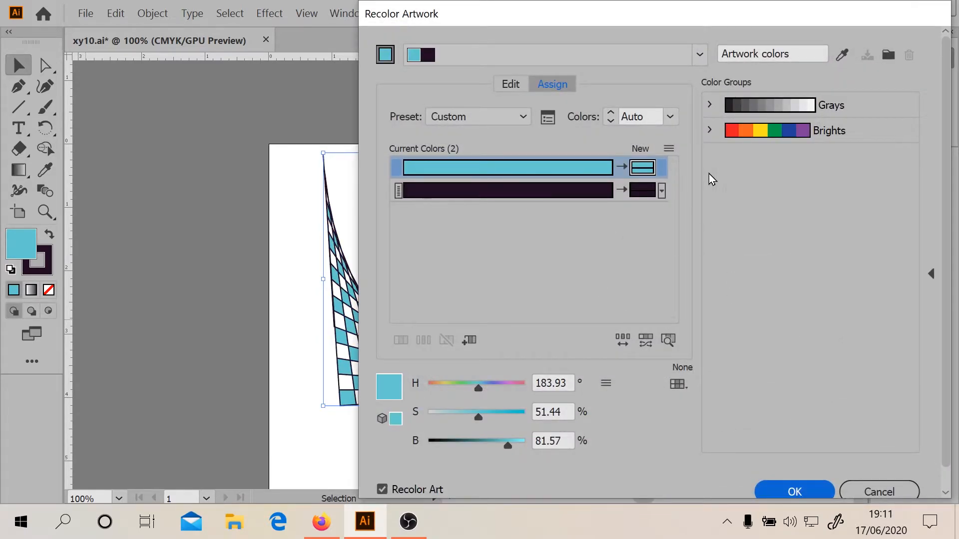
left_click(669, 148)
left_click(668, 149)
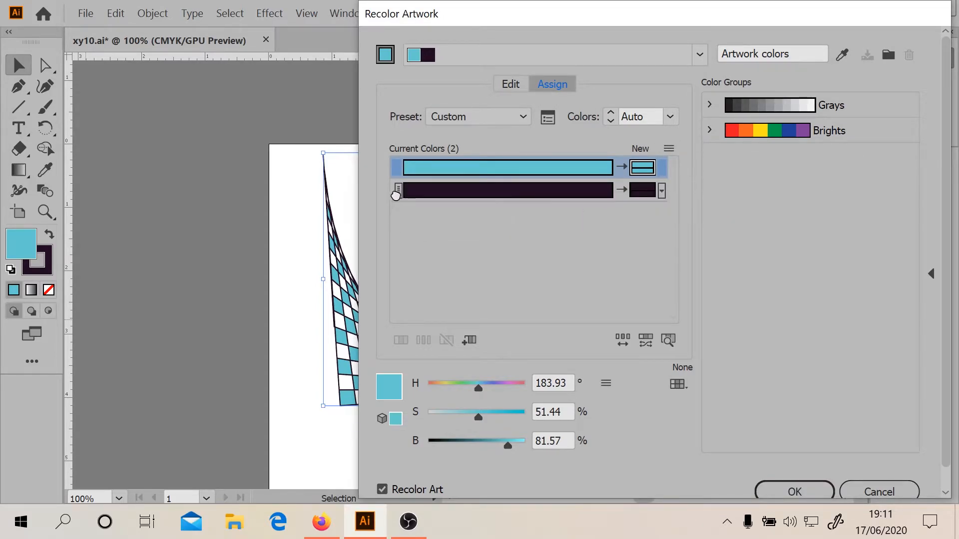
left_click(398, 197)
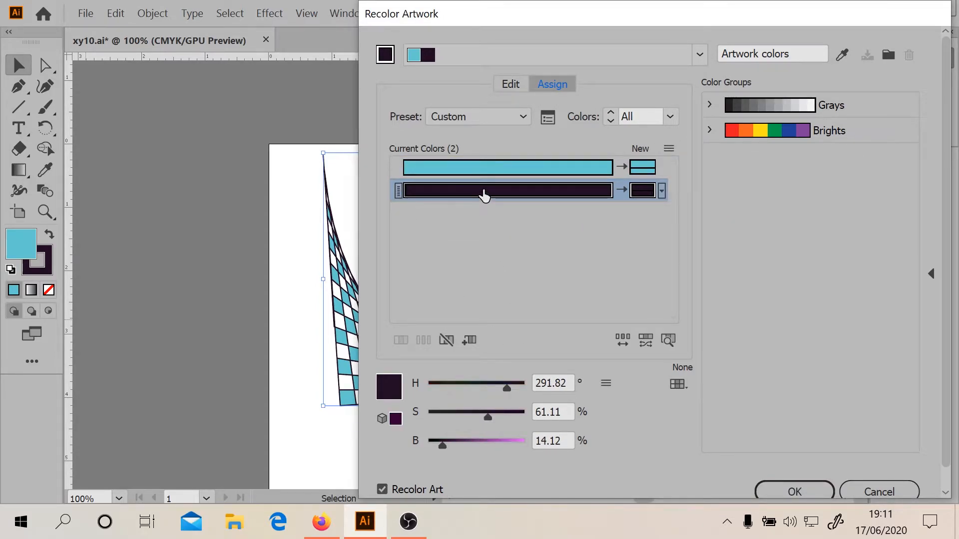
left_click(661, 192)
left_click(534, 320)
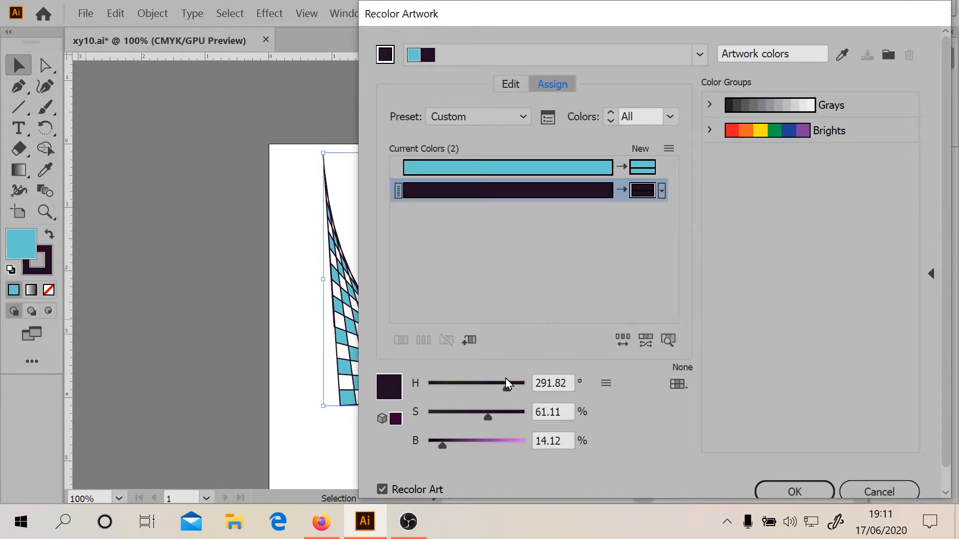
double_click(402, 402)
left_click_drag(666, 357, 667, 405)
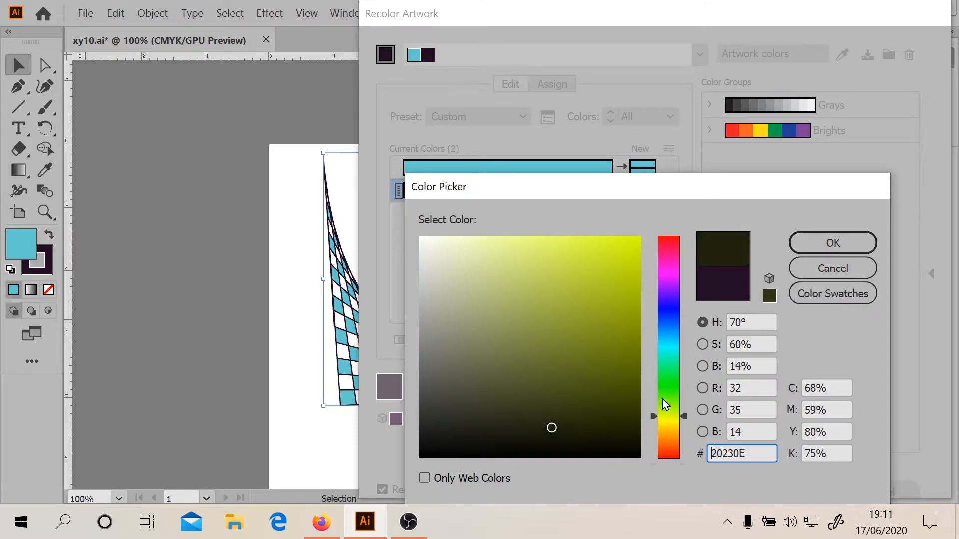
left_click(571, 257)
left_click(568, 254)
left_click(803, 249)
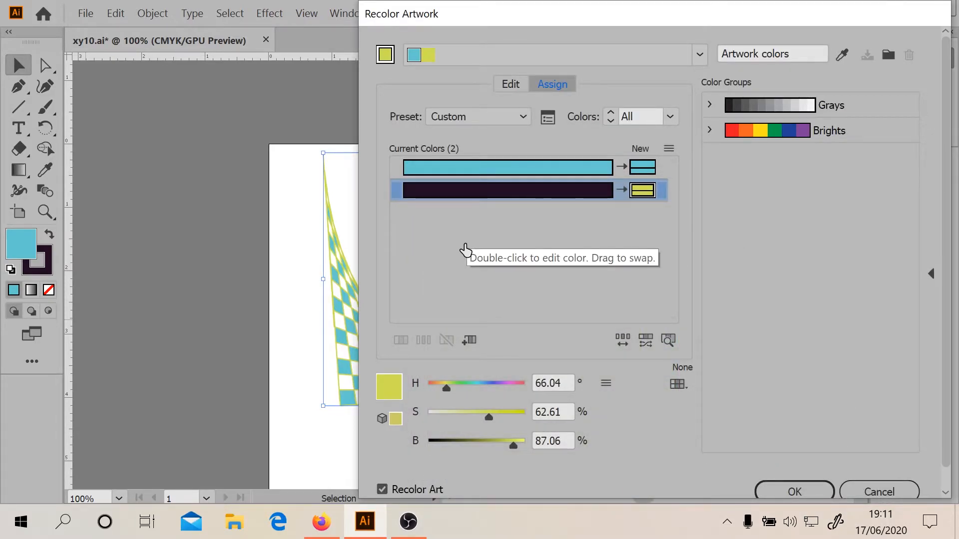
- Add an empty color row with a new red replacement color in the harmony, and apply the recoloring to the artwork
left_click(464, 344)
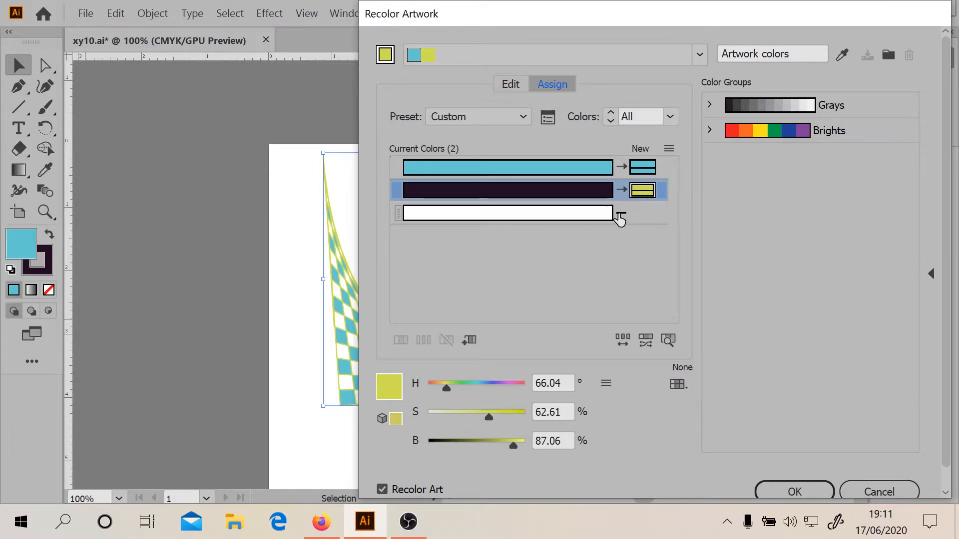
left_click(620, 215)
left_click(696, 287)
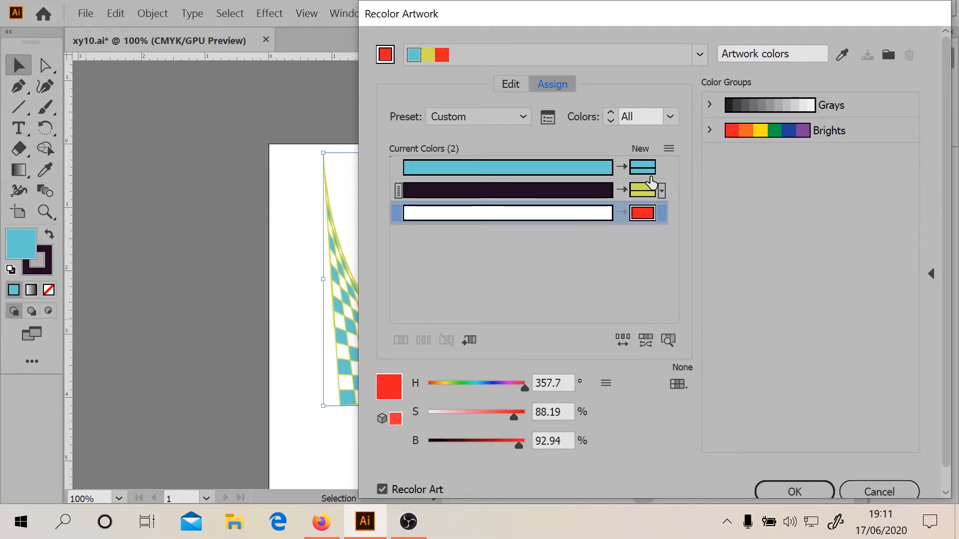
left_click(669, 148)
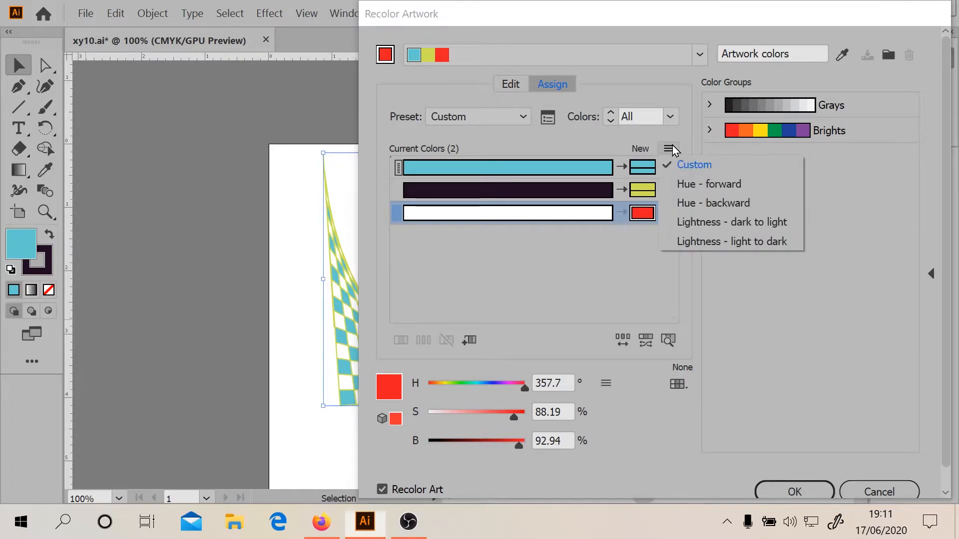
left_click(556, 211)
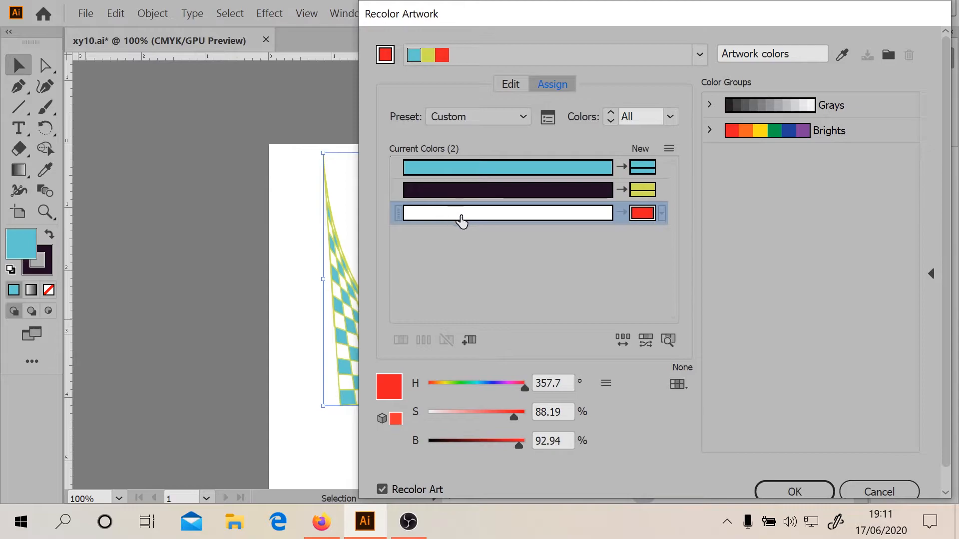
left_click_drag(632, 22, 690, 17)
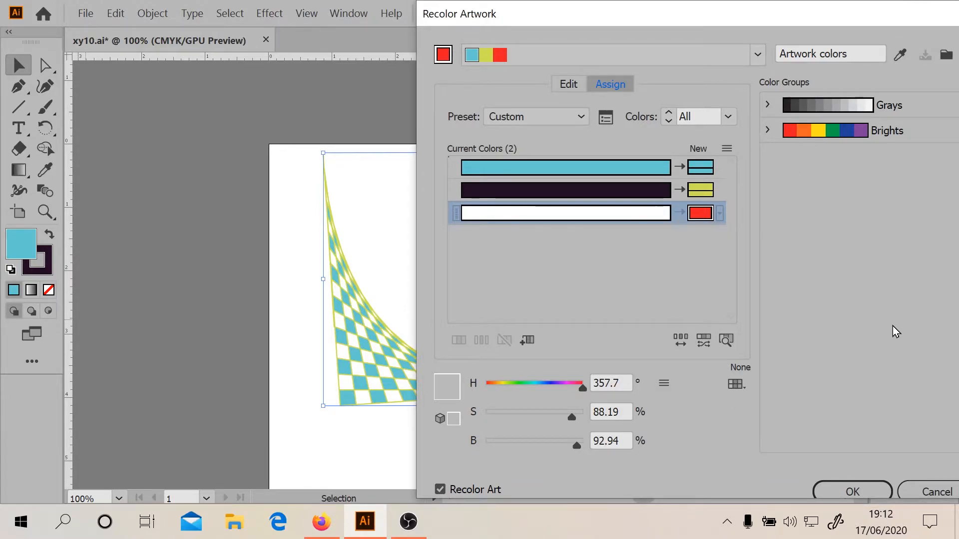
left_click(852, 492)
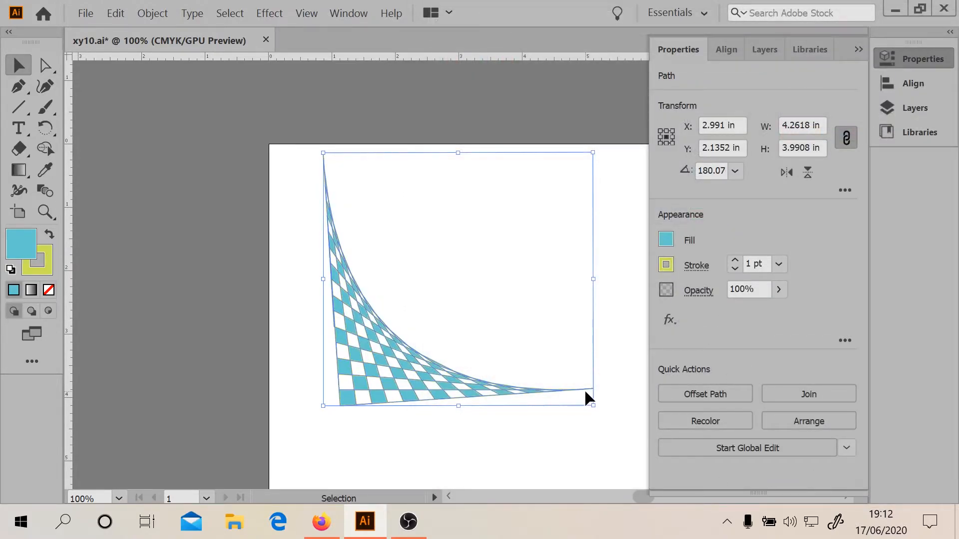
- Isolate the checkered curve-stitched path for editing and activate the Live Paint Bucket tool
left_click(422, 445)
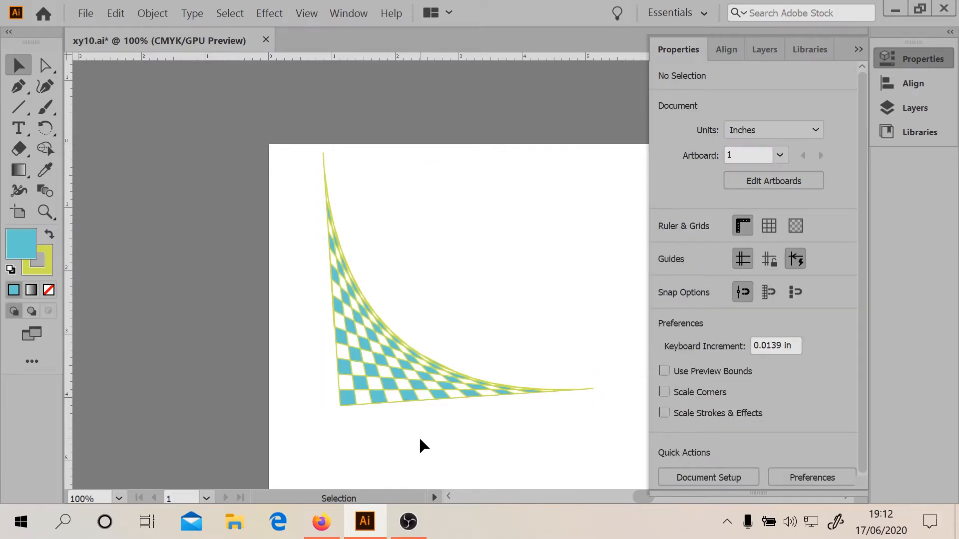
left_click(387, 394)
double_click(385, 372)
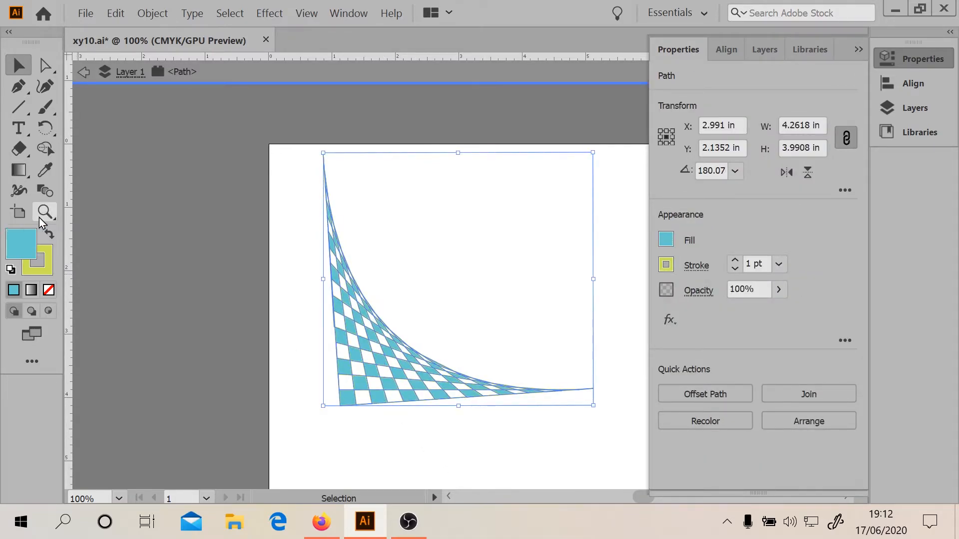
key("ctrl+k")
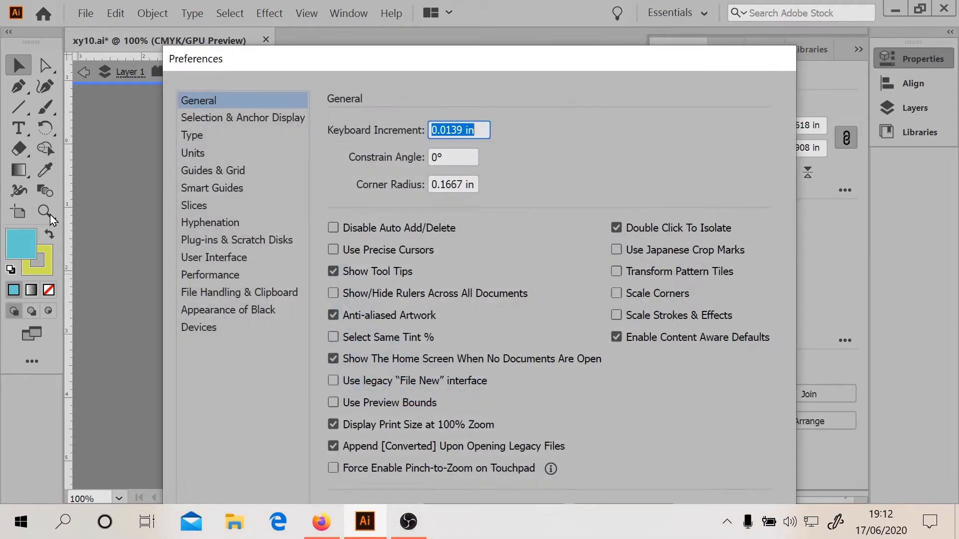
key("Escape")
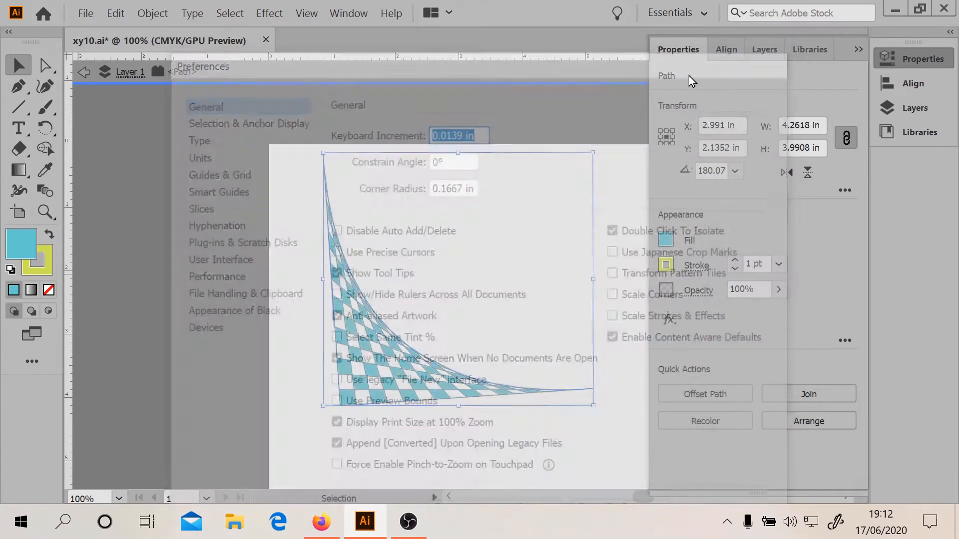
key("k")
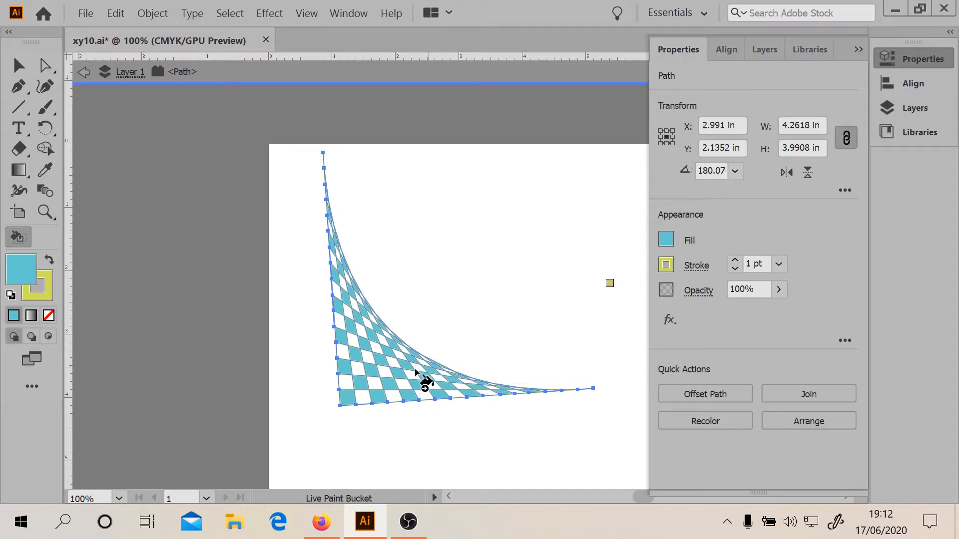
- Undo a trial blue fill of one white cell and set the fill color to orange with M 82.35% and Y 100%
left_click(367, 363)
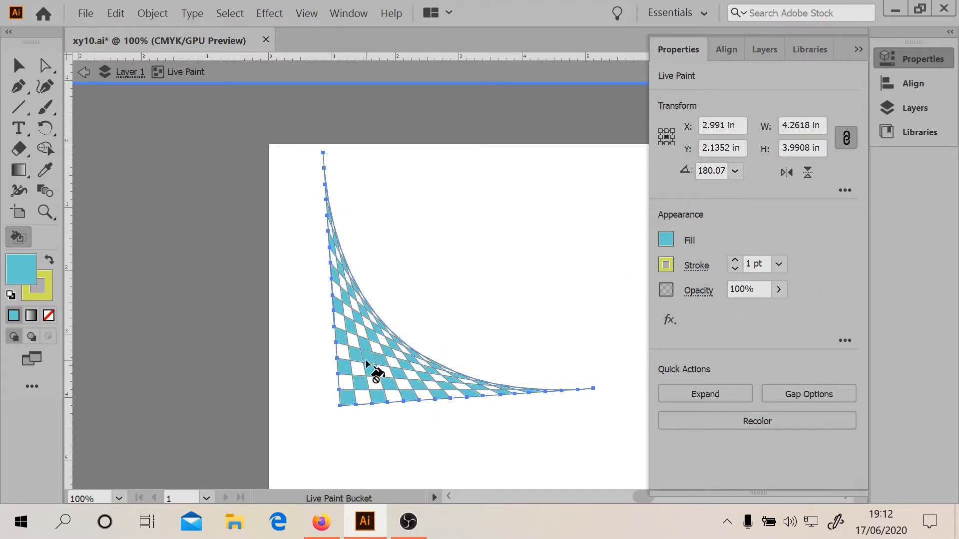
key("ctrl+z")
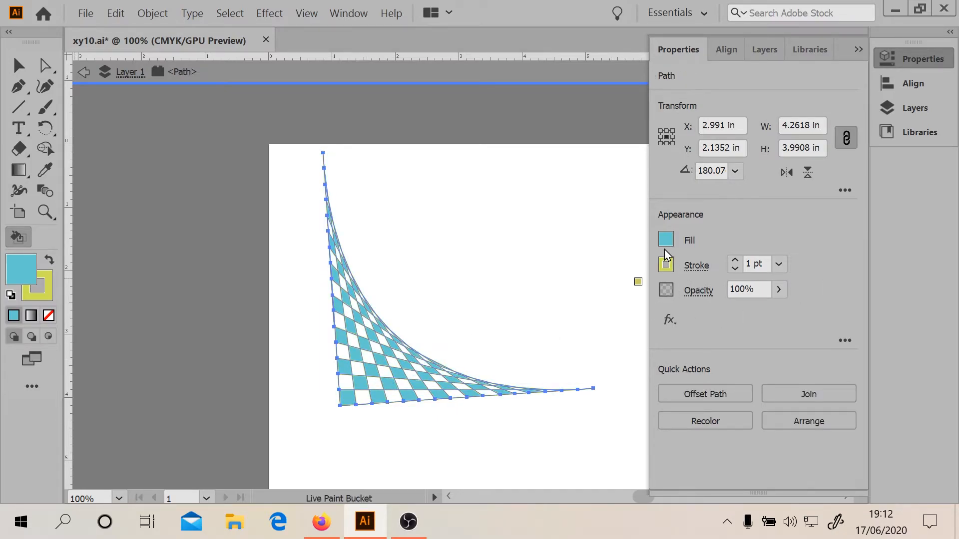
left_click(666, 245)
left_click(584, 275)
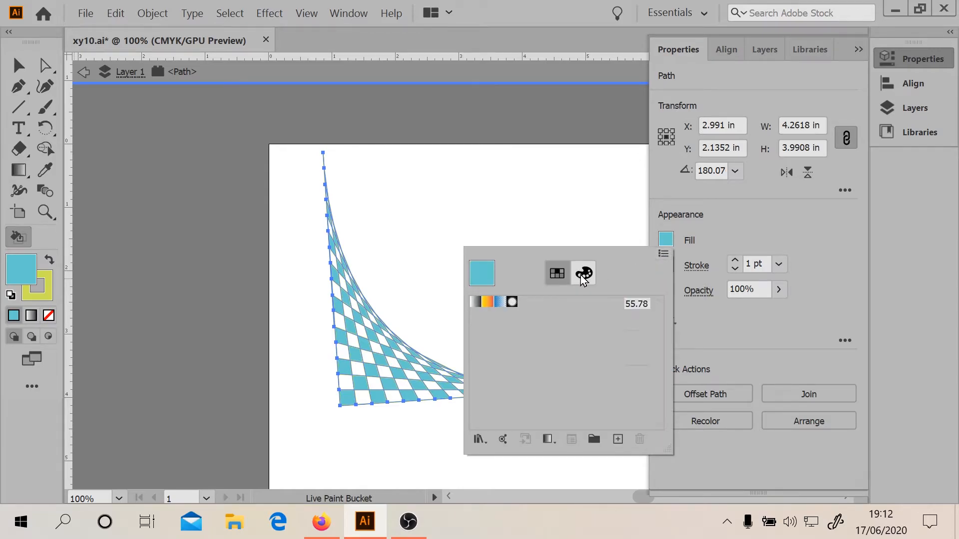
left_click_drag(529, 424, 484, 421)
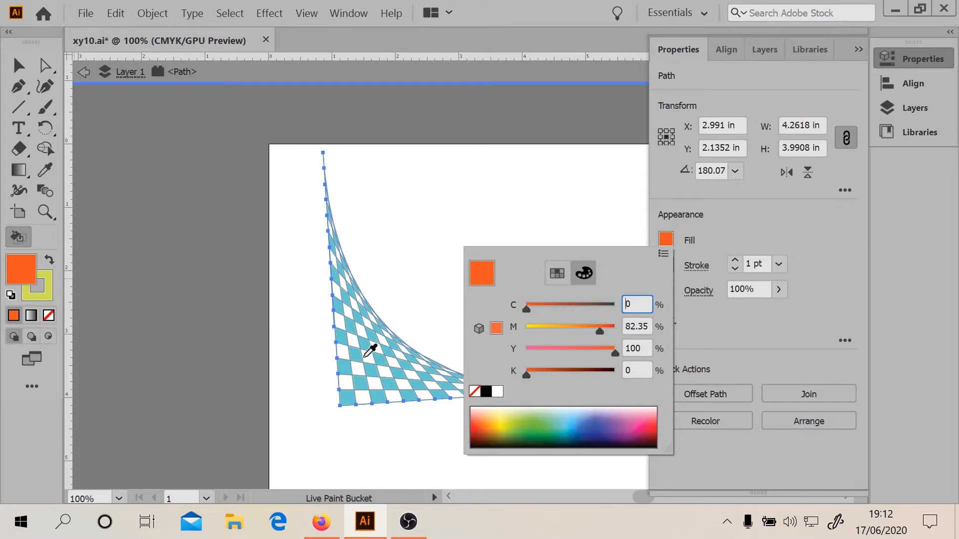
- Paint alternating white cells in the middle rows of the checkered lattice with the orange fill
left_click(372, 347)
left_click(368, 357)
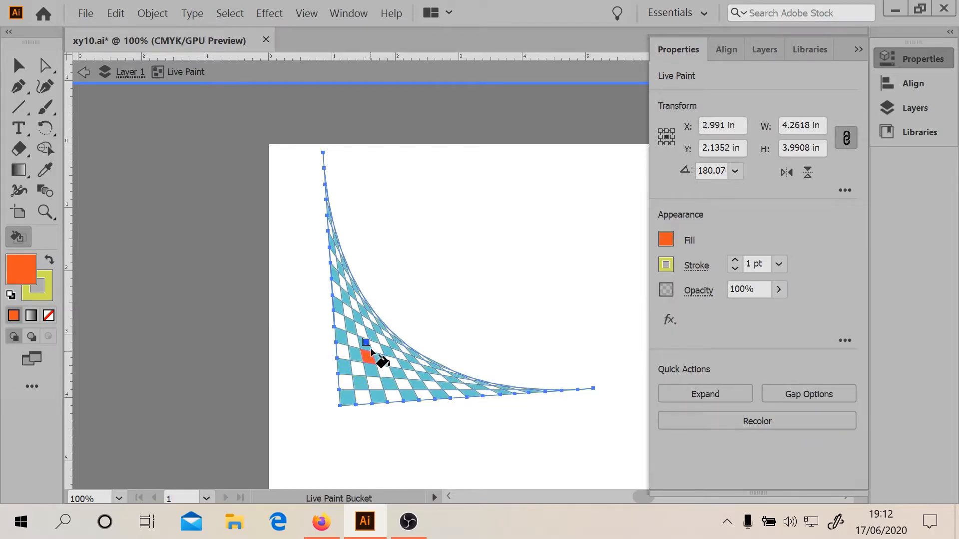
left_click(377, 348)
left_click(383, 340)
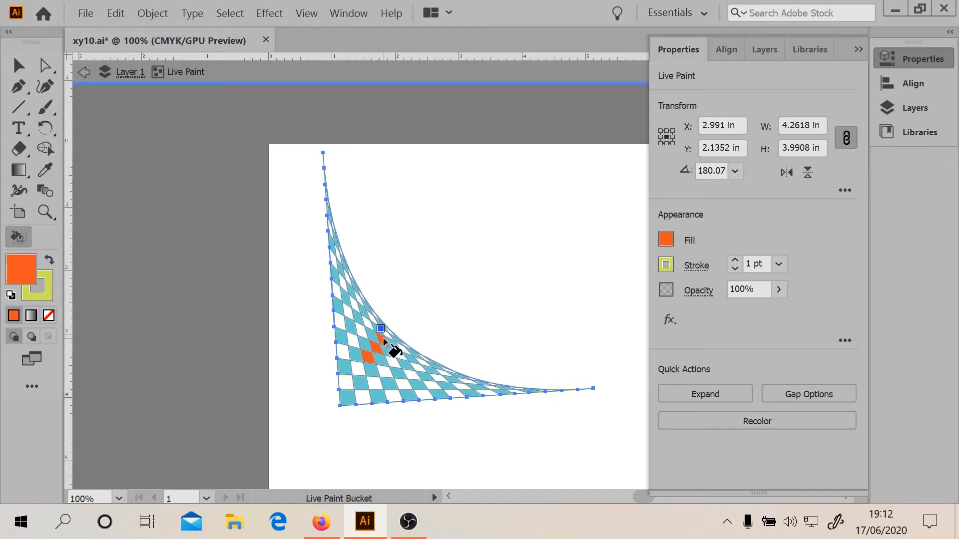
left_click(359, 333)
left_click(354, 339)
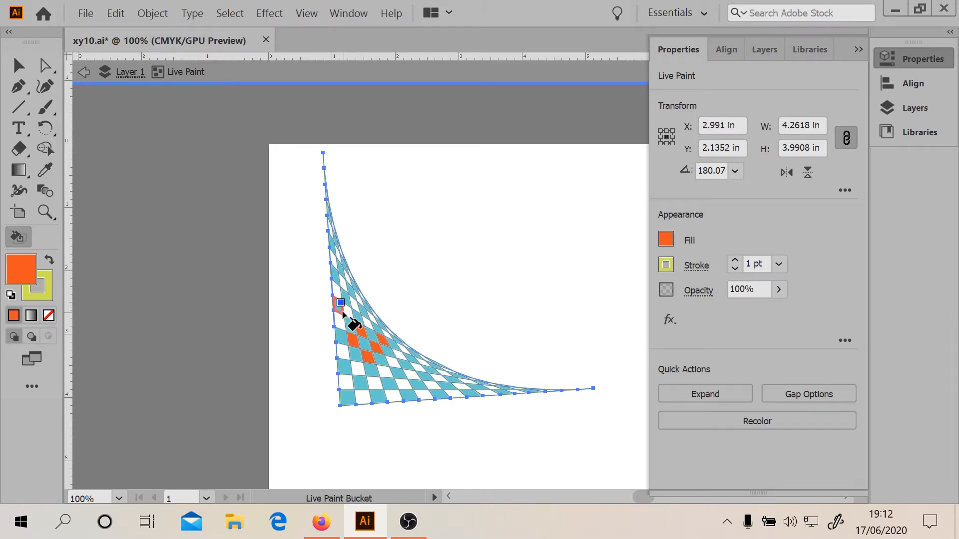
left_click(340, 324)
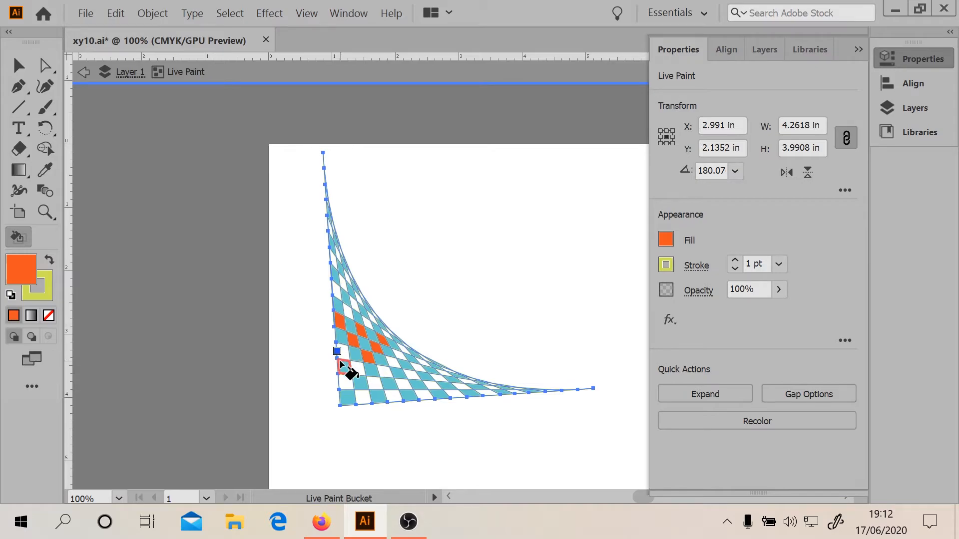
left_click(343, 354)
left_click(354, 373)
left_click(385, 372)
left_click(394, 360)
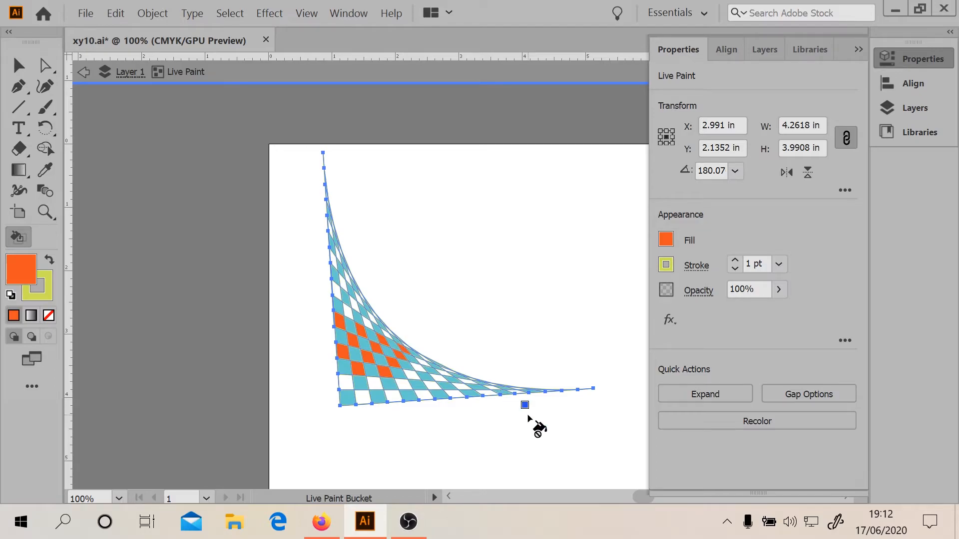
left_click(823, 394)
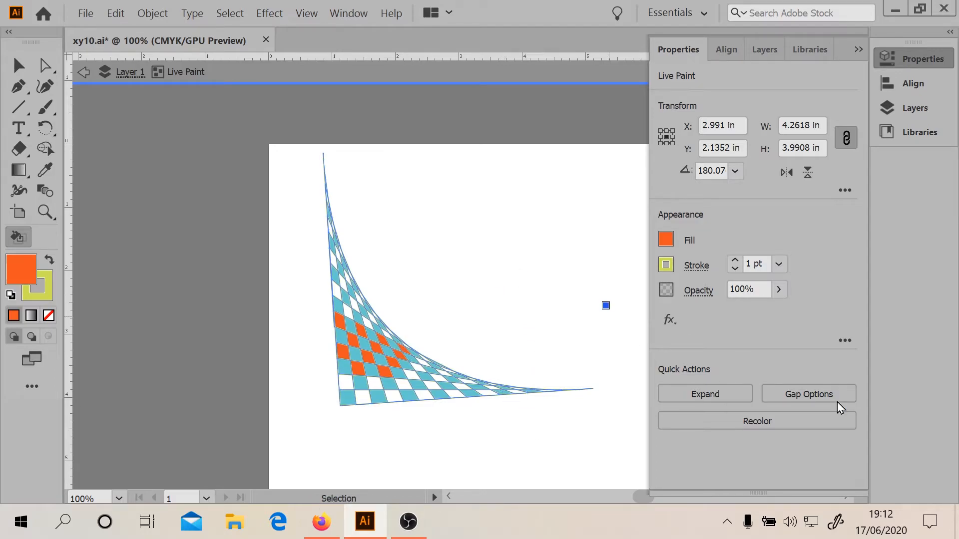
left_click(811, 420)
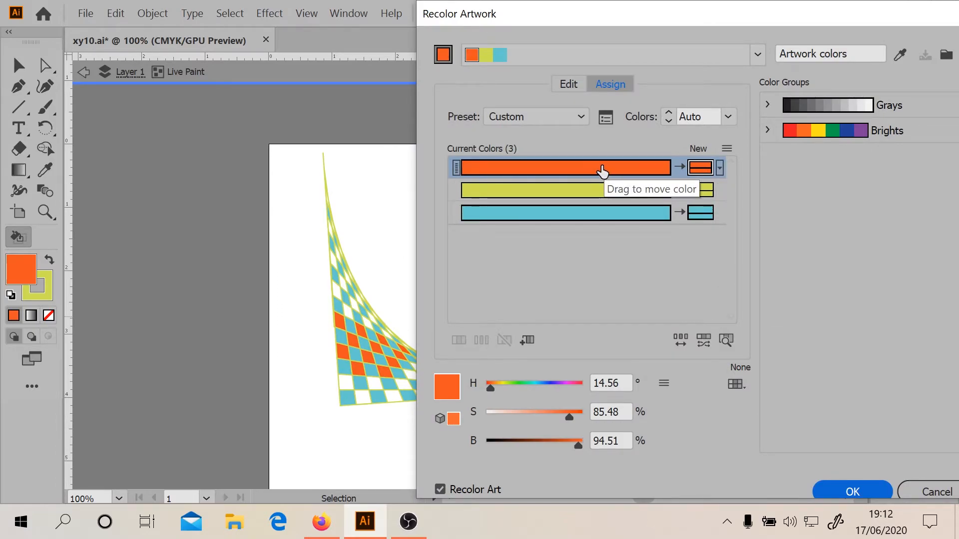
left_click(719, 168)
left_click(719, 170)
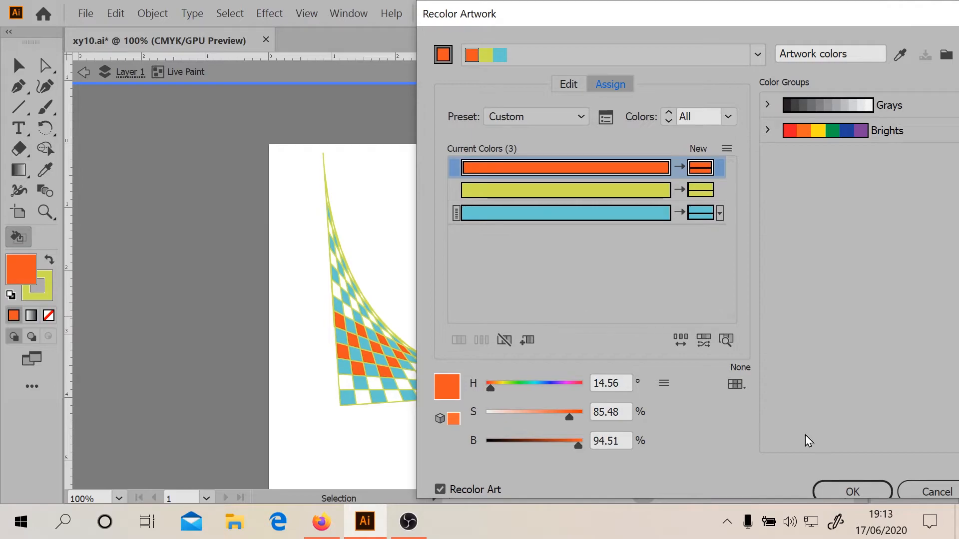
left_click(926, 492)
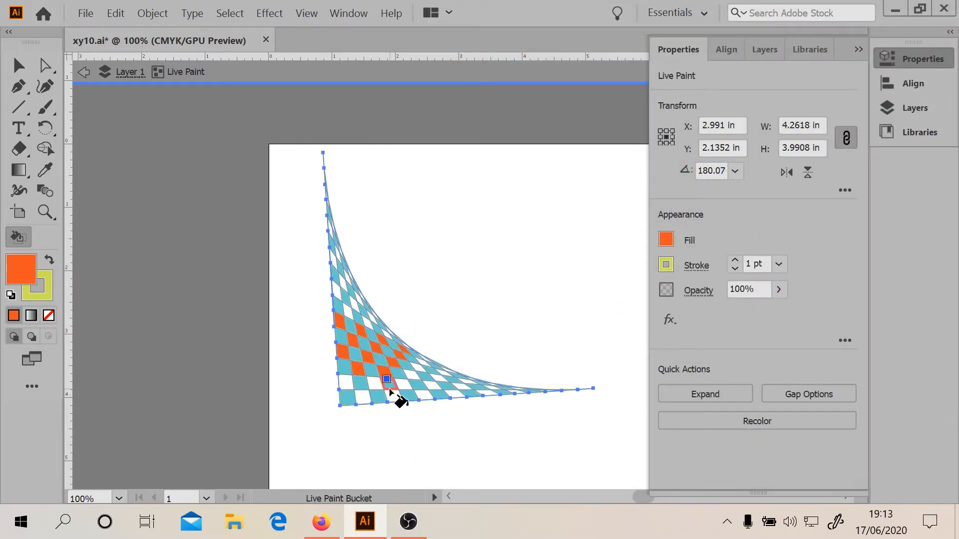
- Exit isolation mode and collect the Live Paint artwork for export as an asset
right_click(390, 401)
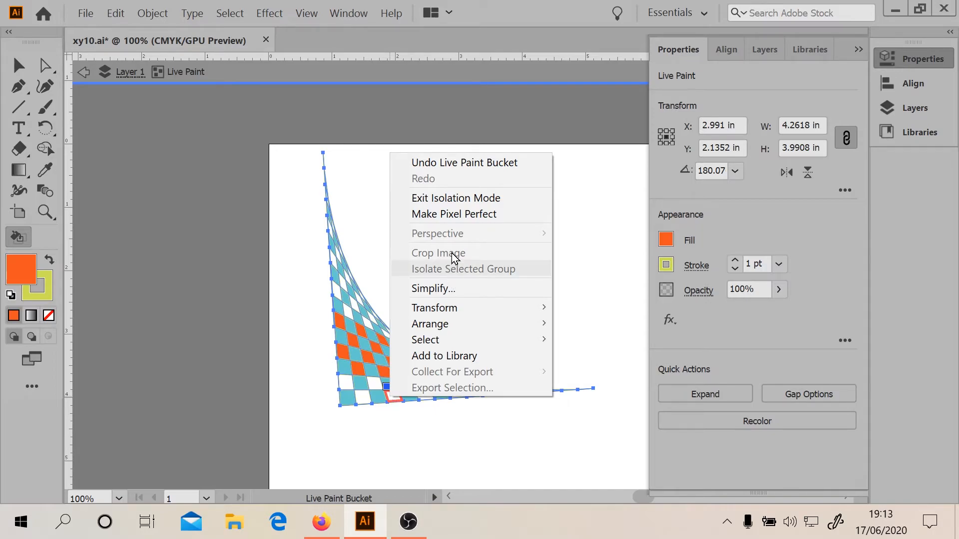
left_click(449, 199)
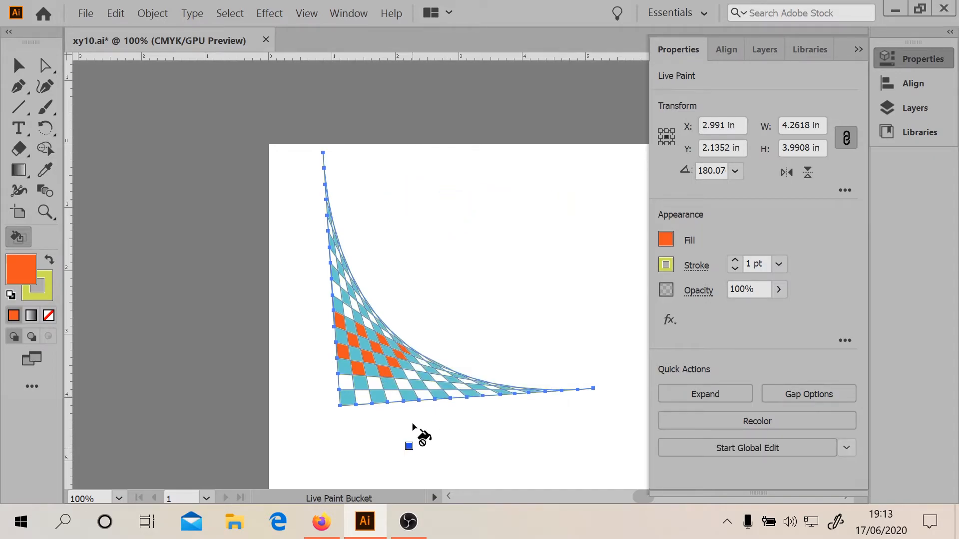
right_click(425, 401)
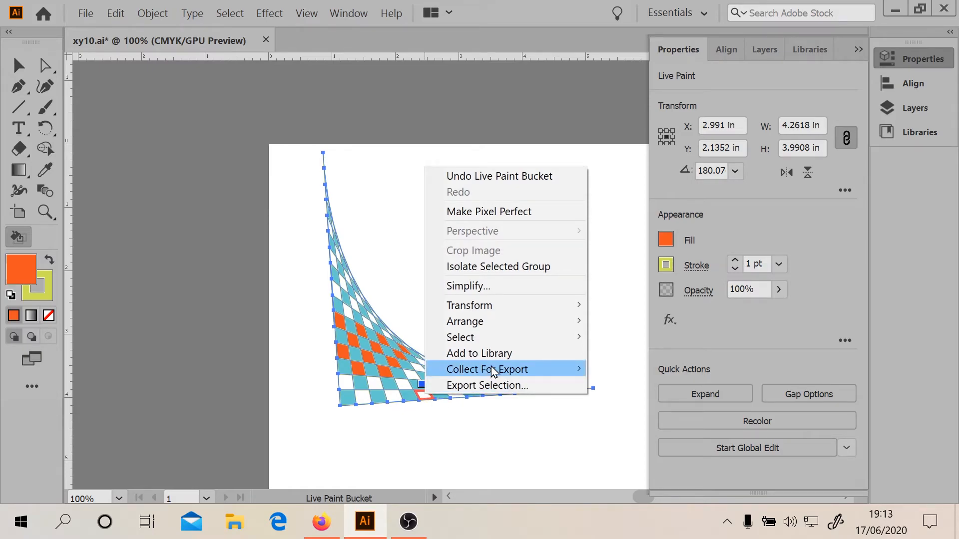
mouse_move(493, 372)
left_click(608, 376)
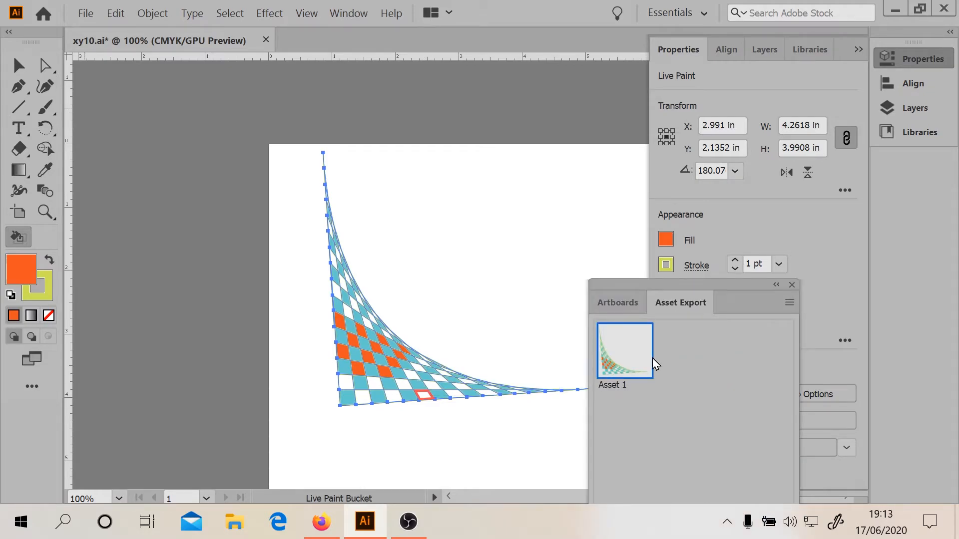
- Review the artboard and export asset lists, close them, and check the Live Paint gap options without changing them
left_click(613, 303)
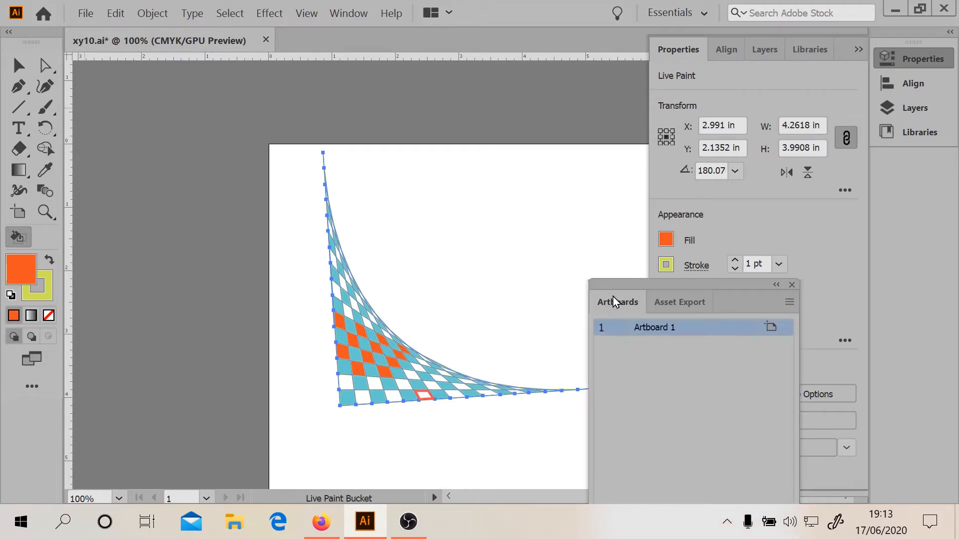
left_click(670, 302)
left_click(793, 304)
left_click(793, 304)
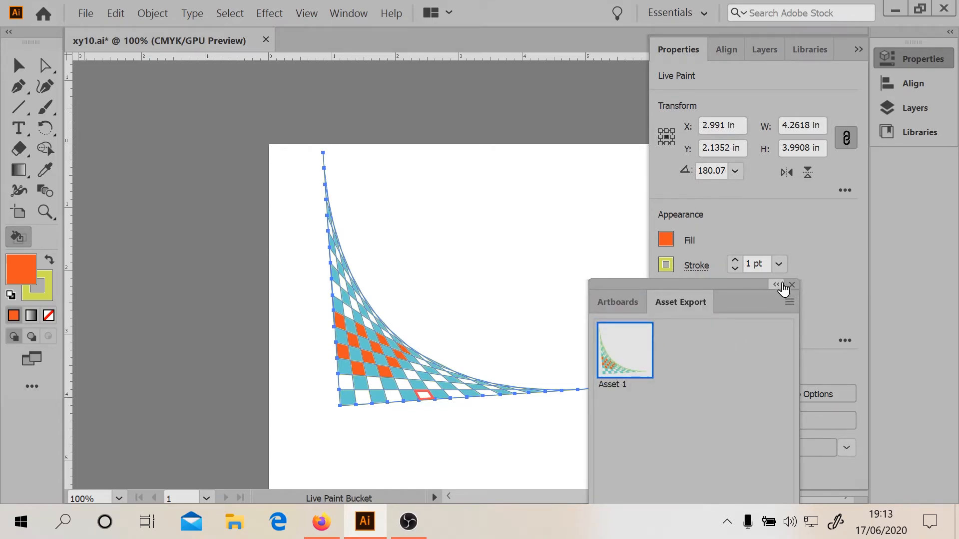
left_click(792, 284)
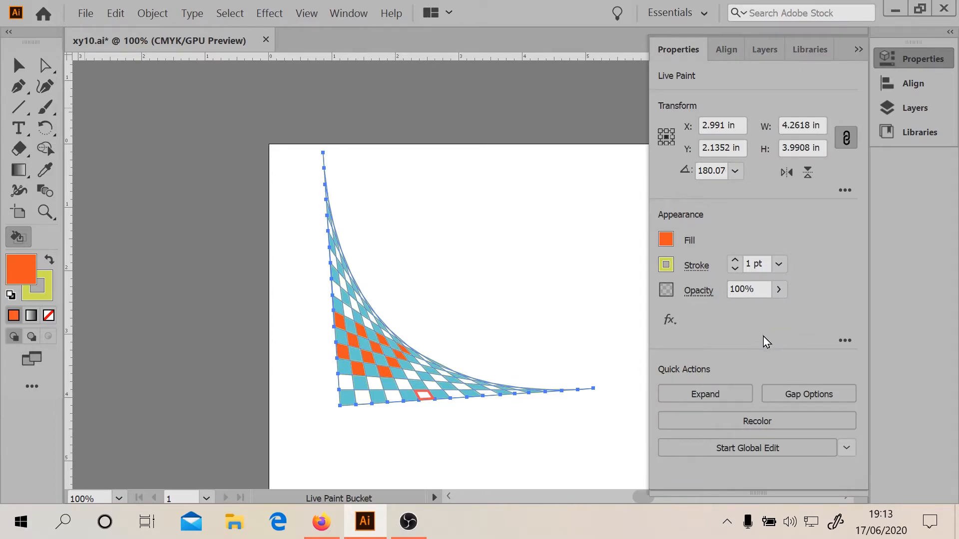
left_click(795, 396)
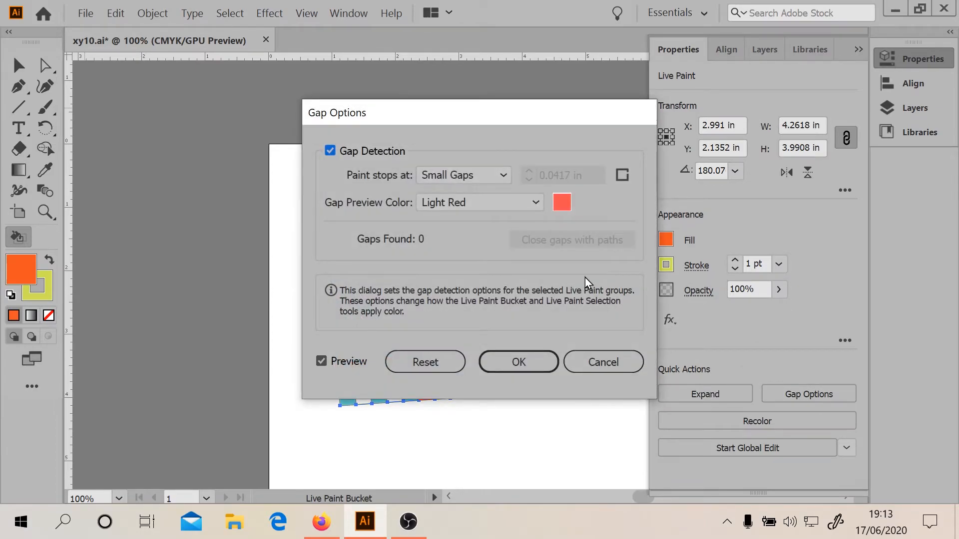
left_click(593, 368)
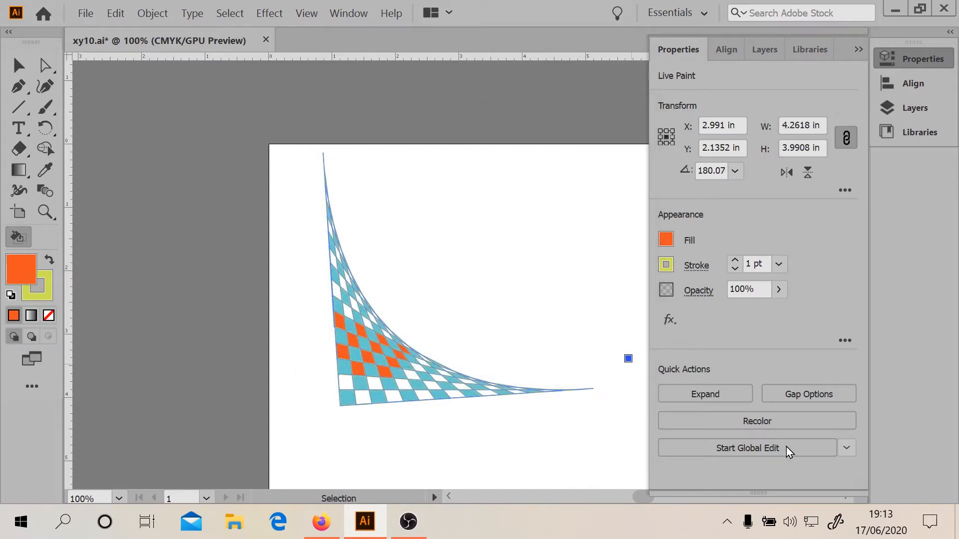
- Open Recolor Artwork in edit mode and compare the smooth wheel, segmented wheel and color bars displays
left_click(739, 422)
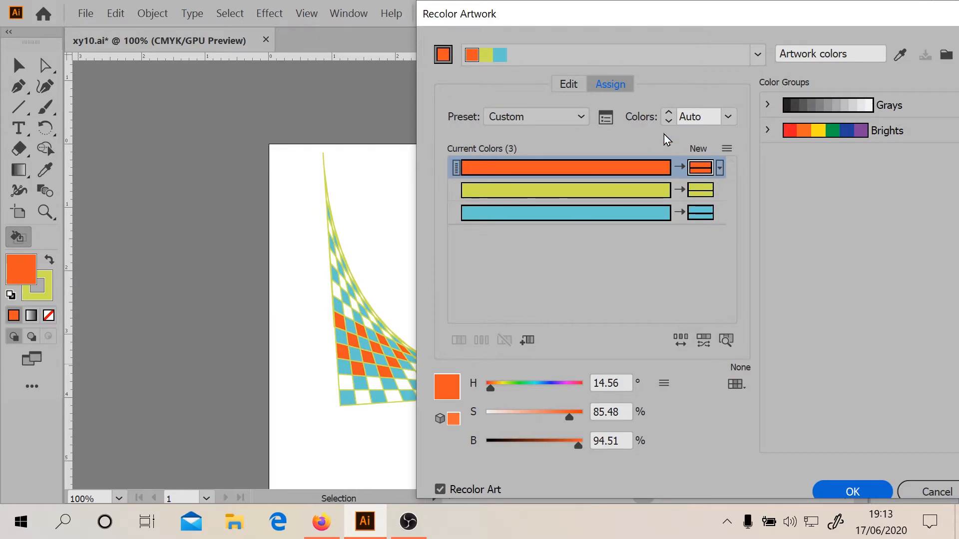
left_click(574, 86)
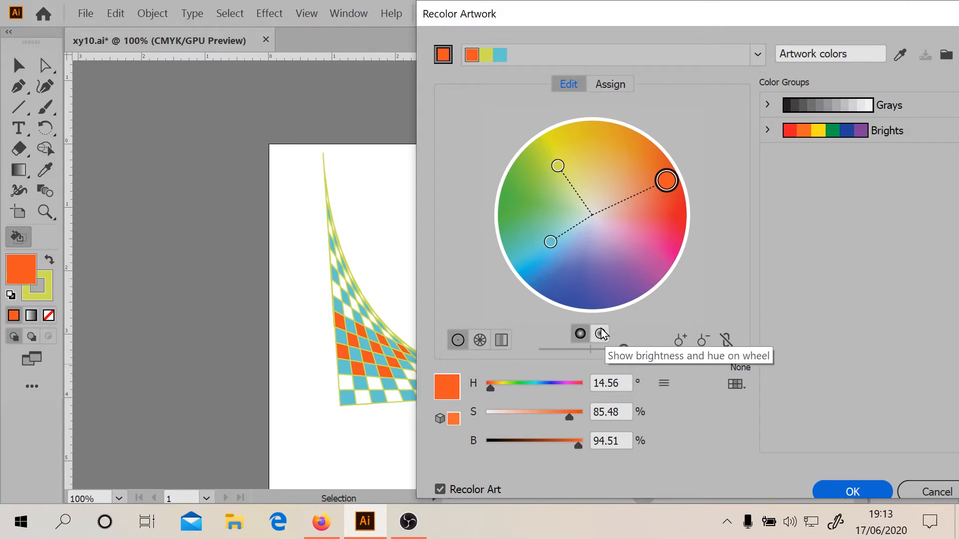
left_click(480, 340)
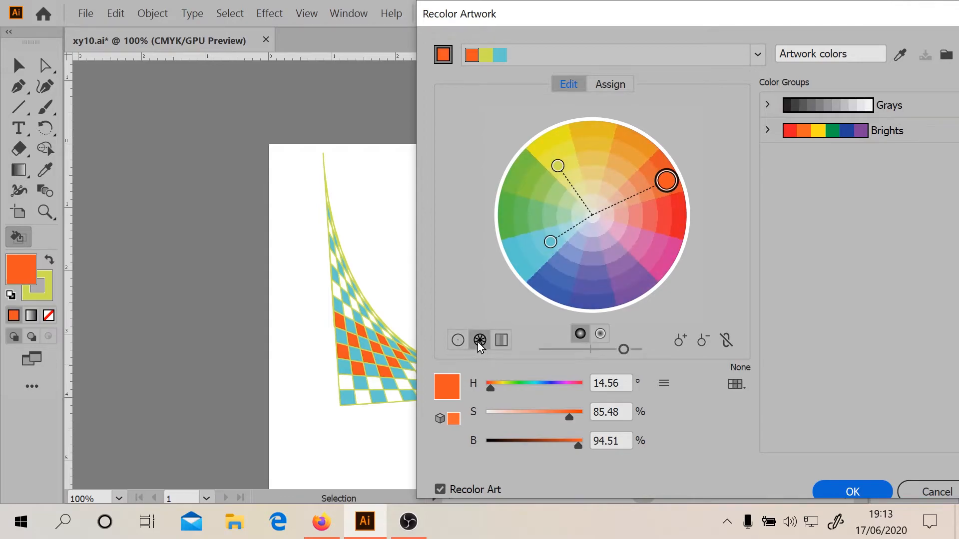
left_click(507, 341)
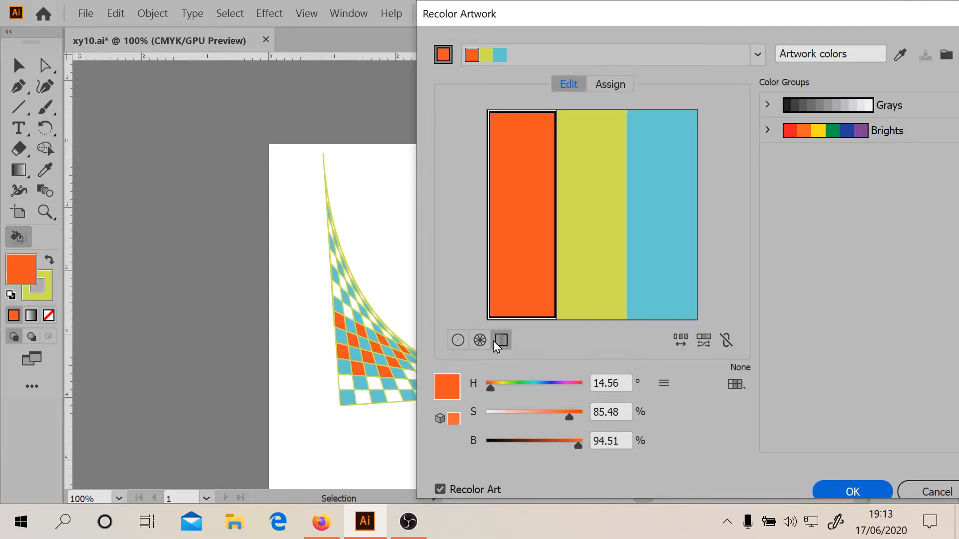
left_click(483, 343)
left_click(459, 342)
left_click(480, 342)
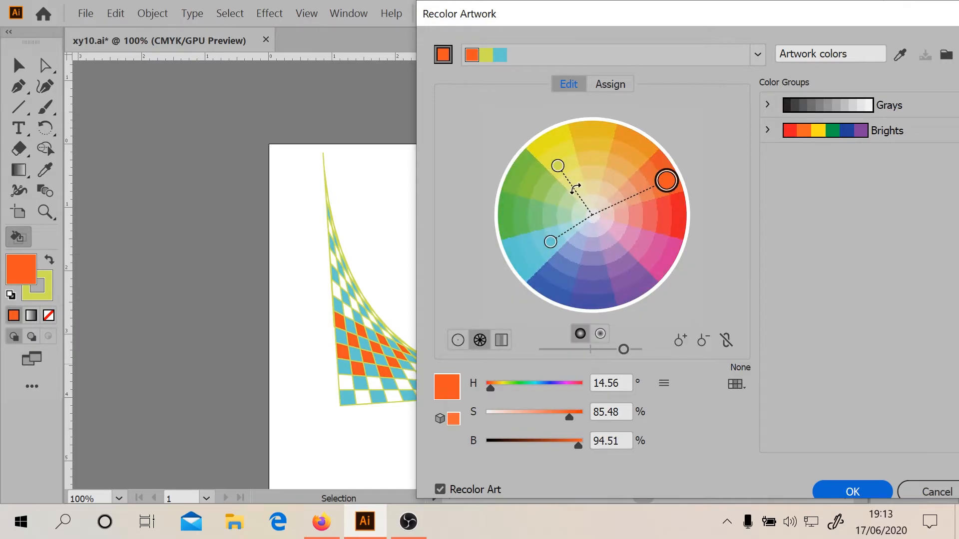
- In Recolor Artwork's assign mode, add an empty color row with a new harmony color and try to enable its recoloring
left_click(605, 83)
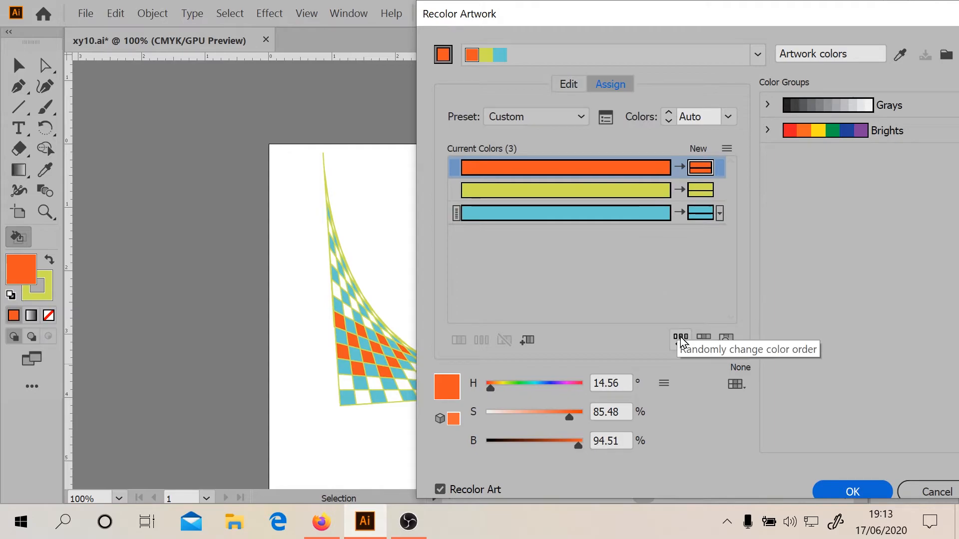
left_click(523, 342)
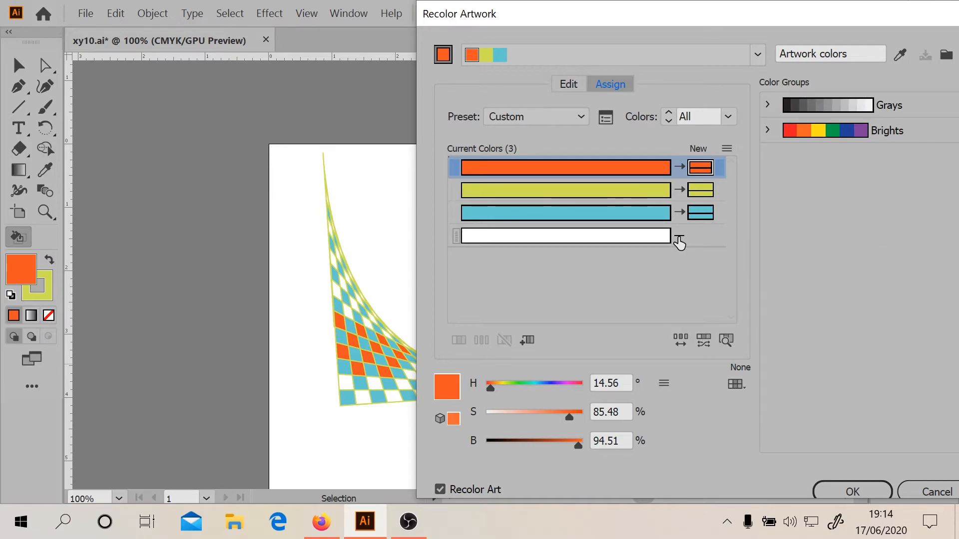
left_click(703, 235)
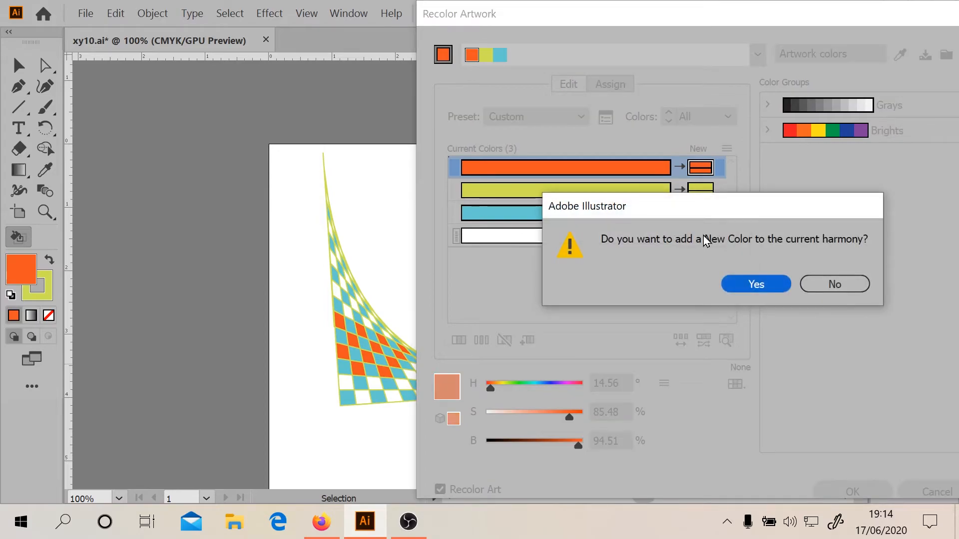
left_click(734, 283)
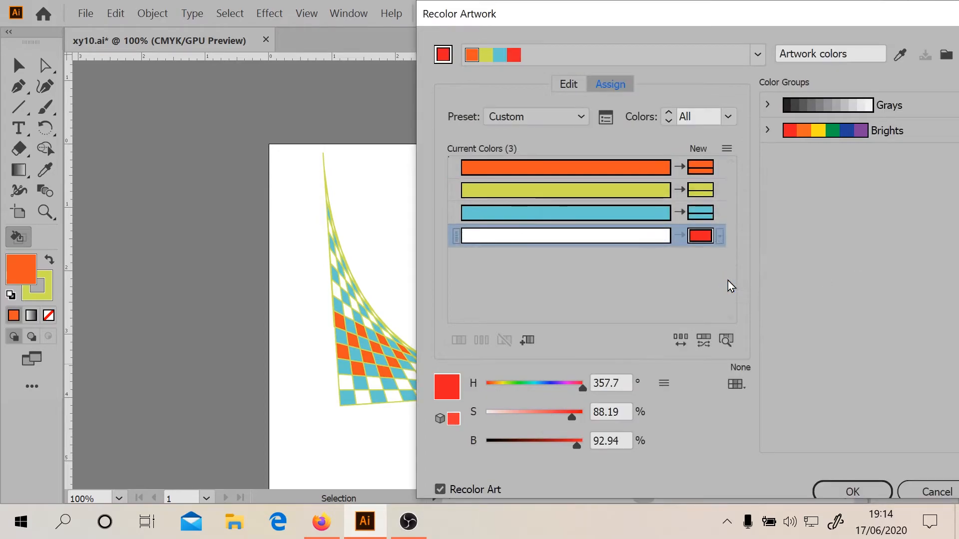
left_click(680, 238)
left_click(680, 237)
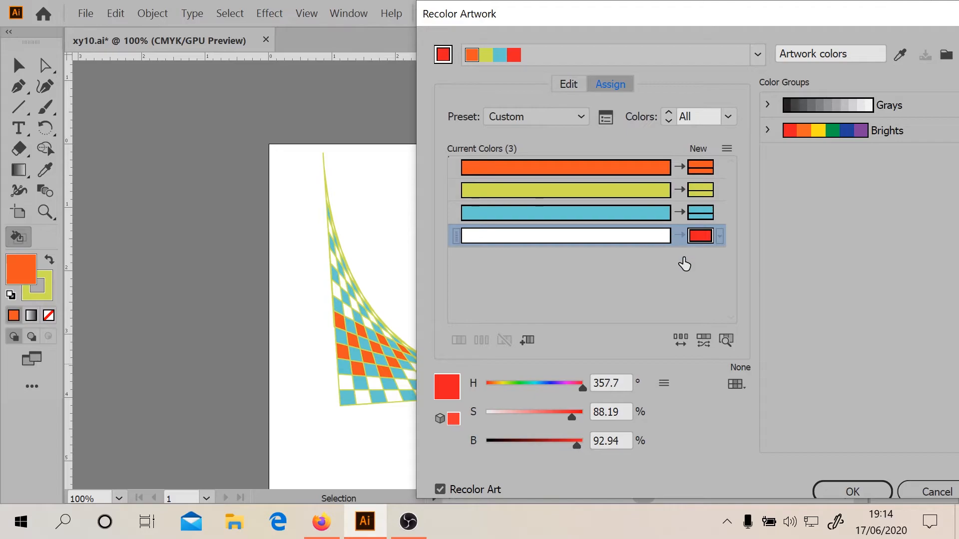
- Add another new color to the harmony from the orange row, and remove that color again
right_click(704, 171)
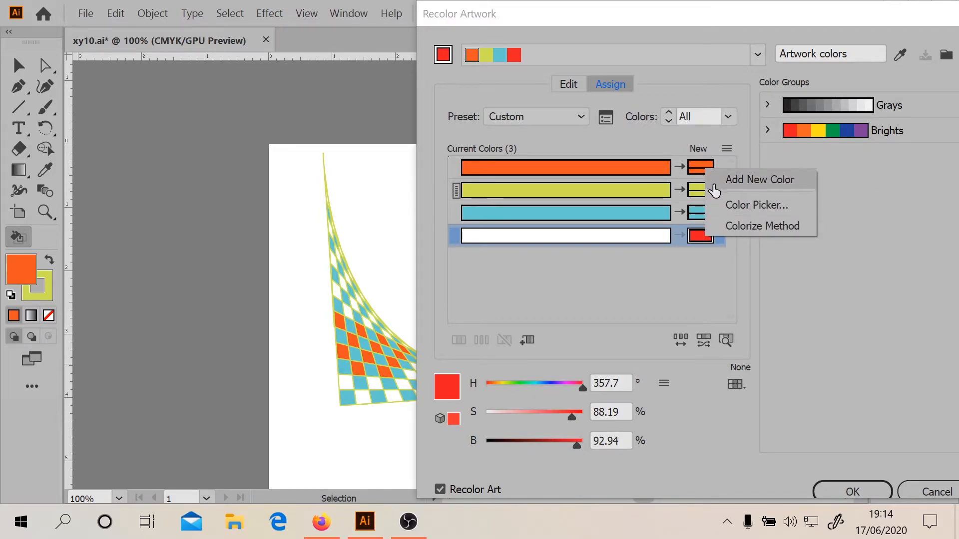
left_click(714, 186)
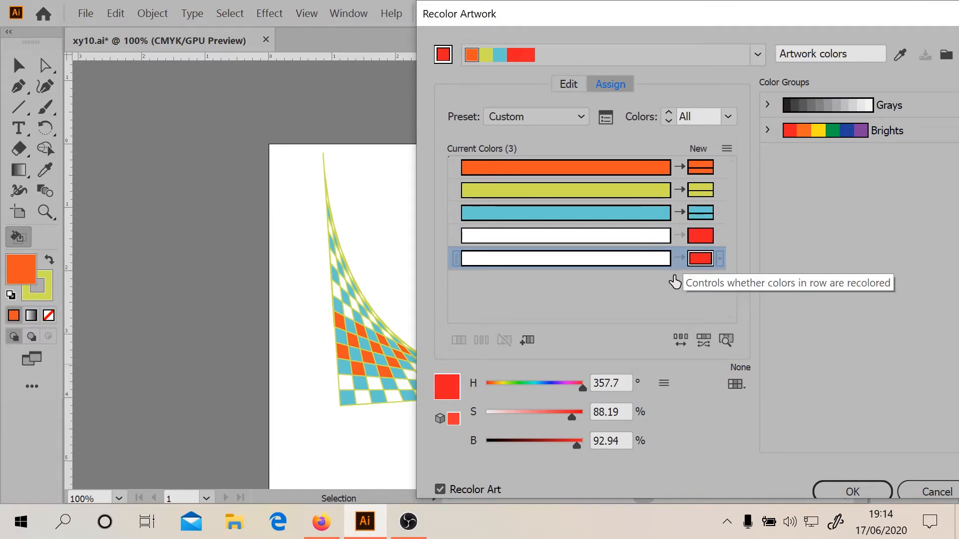
right_click(703, 262)
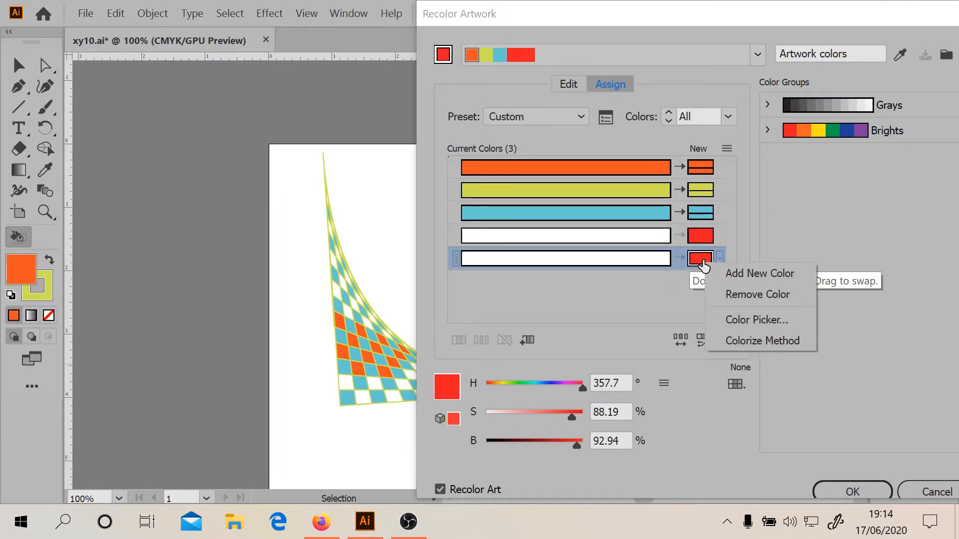
left_click(707, 295)
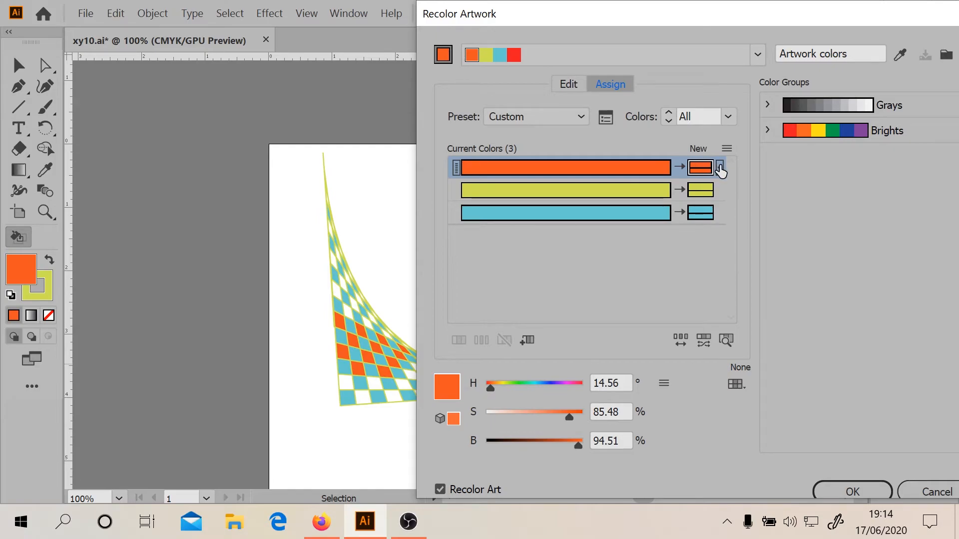
- Check the orange row's options and the available choices for the number of colors without changing them
left_click(721, 171)
left_click(722, 175)
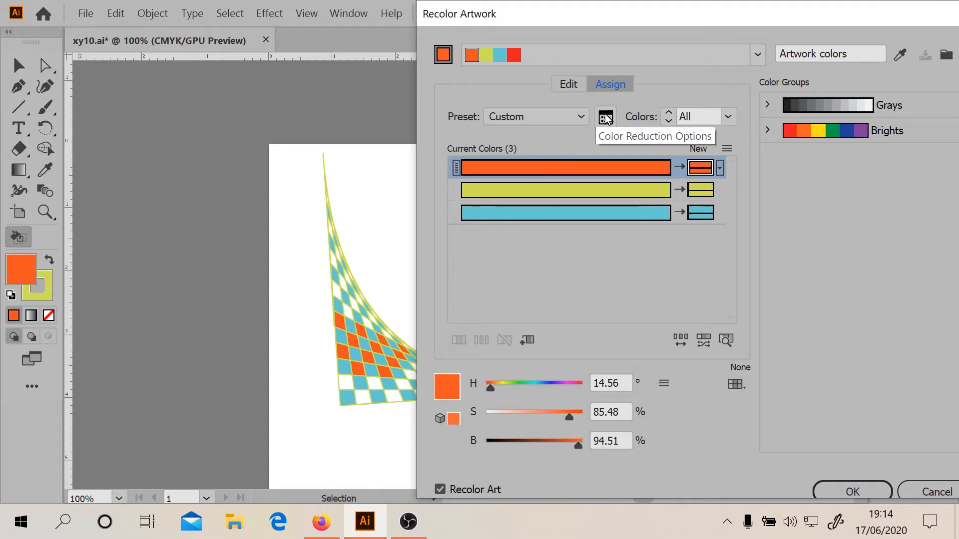
left_click(687, 117)
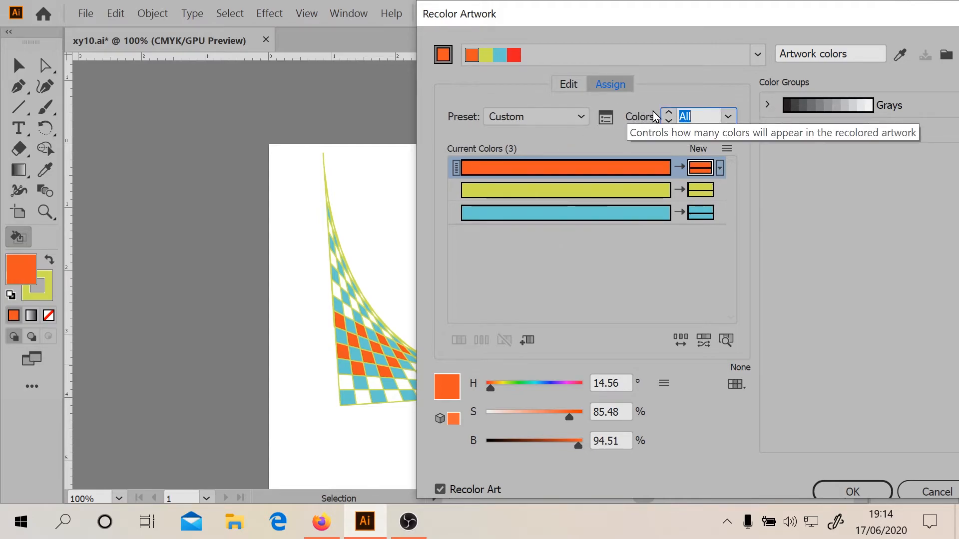
left_click(728, 118)
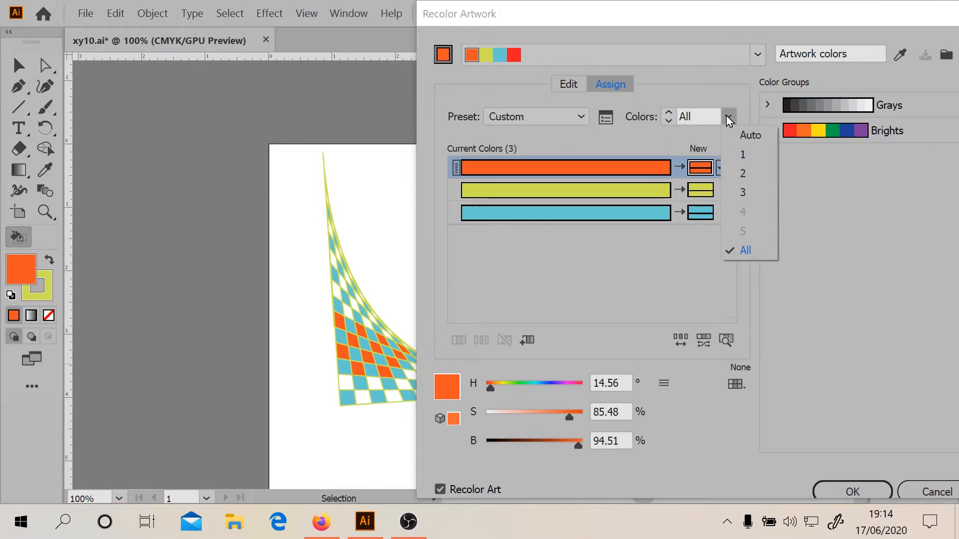
left_click(729, 117)
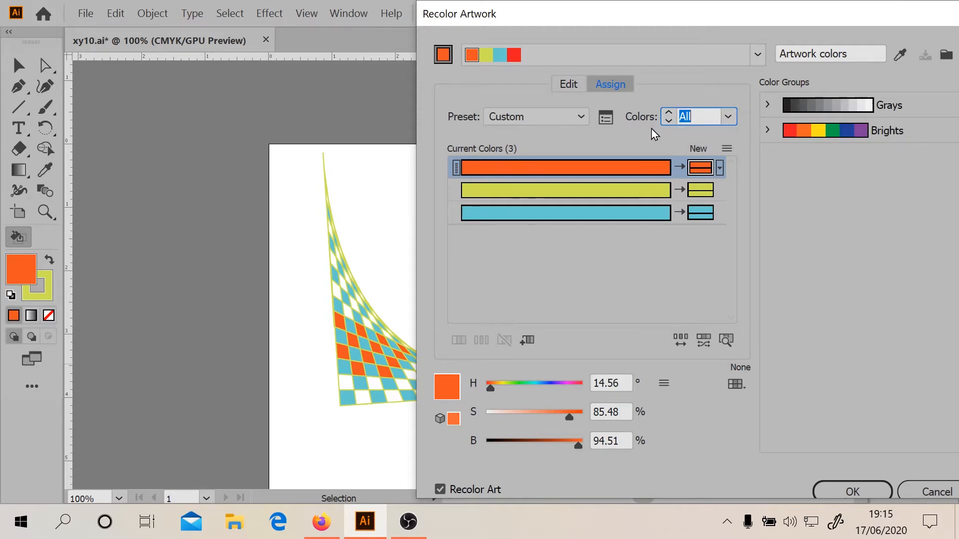
- Turn off preserving White in the Color Reduction Options and apply the setting
left_click(604, 119)
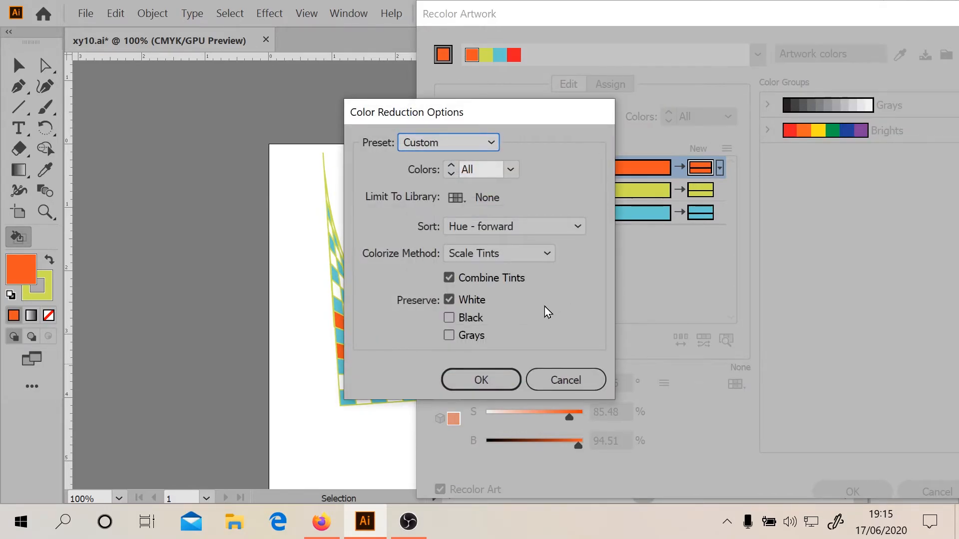
left_click(448, 301)
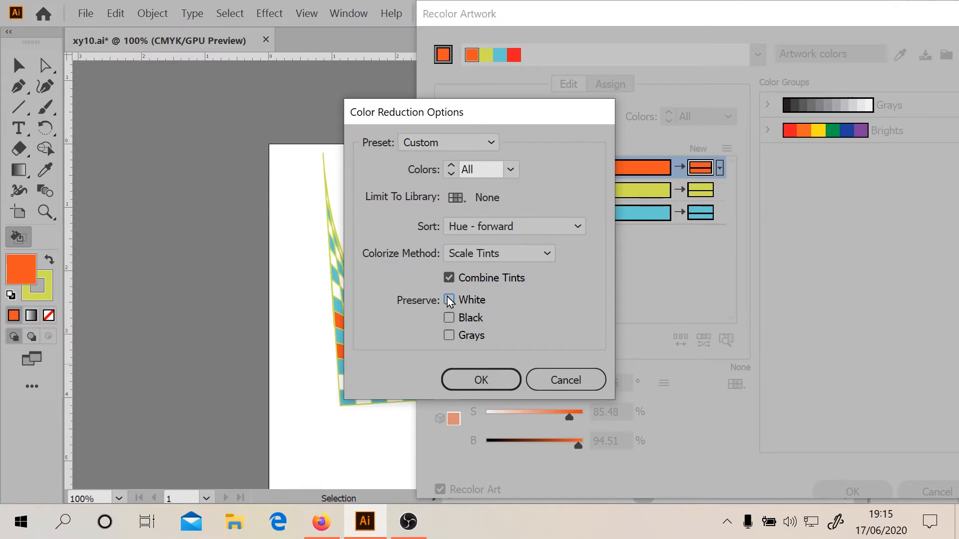
left_click(479, 369)
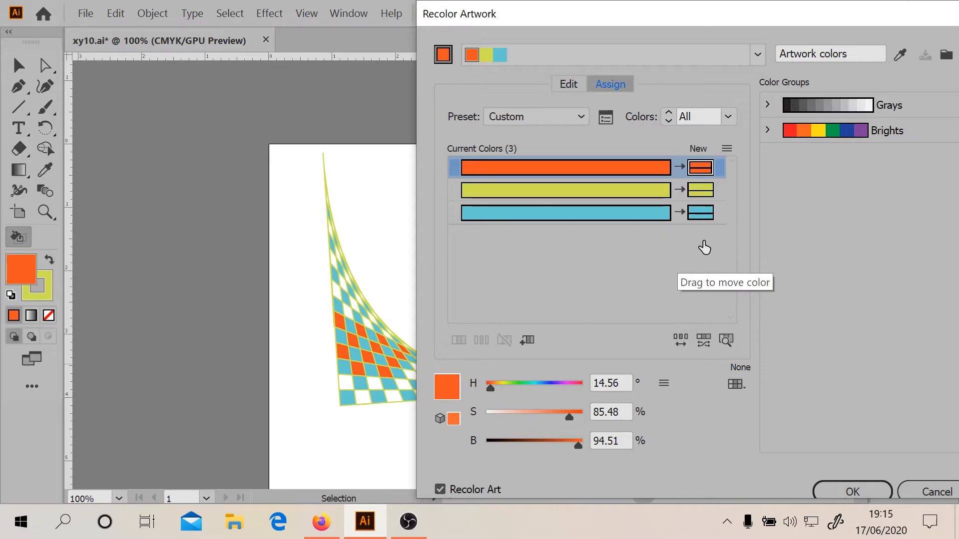
left_click(727, 149)
left_click(729, 149)
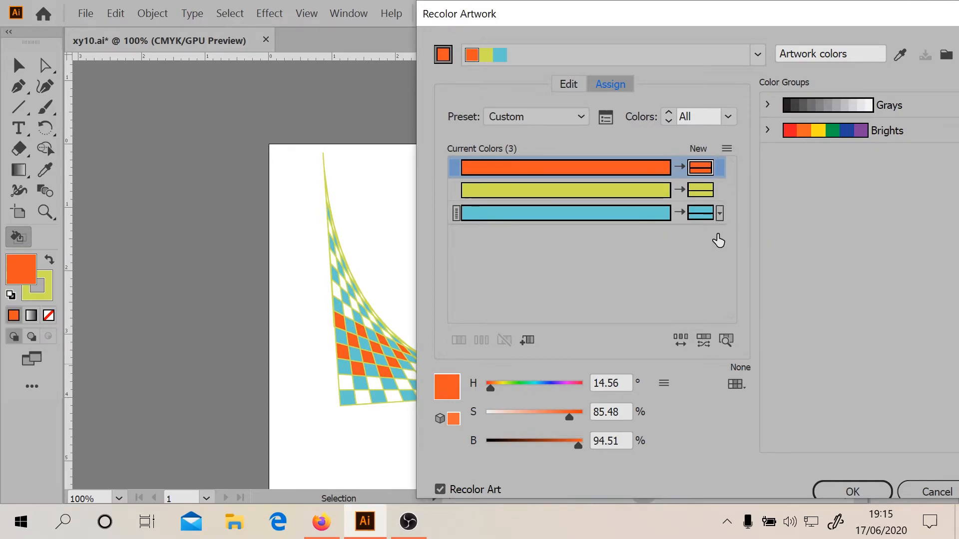
- Insert another empty row below the blue color and give it a new harmony color
left_click(528, 340)
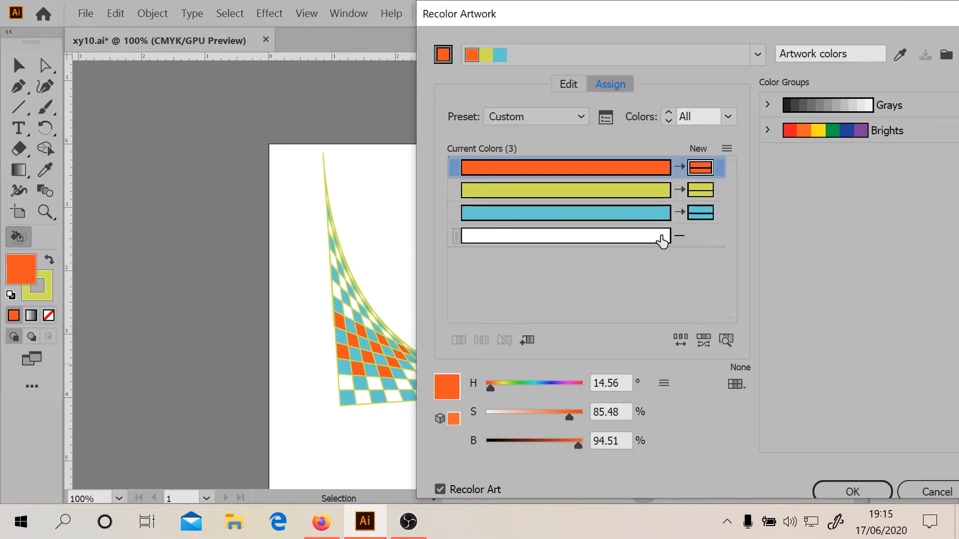
double_click(707, 236)
left_click(730, 280)
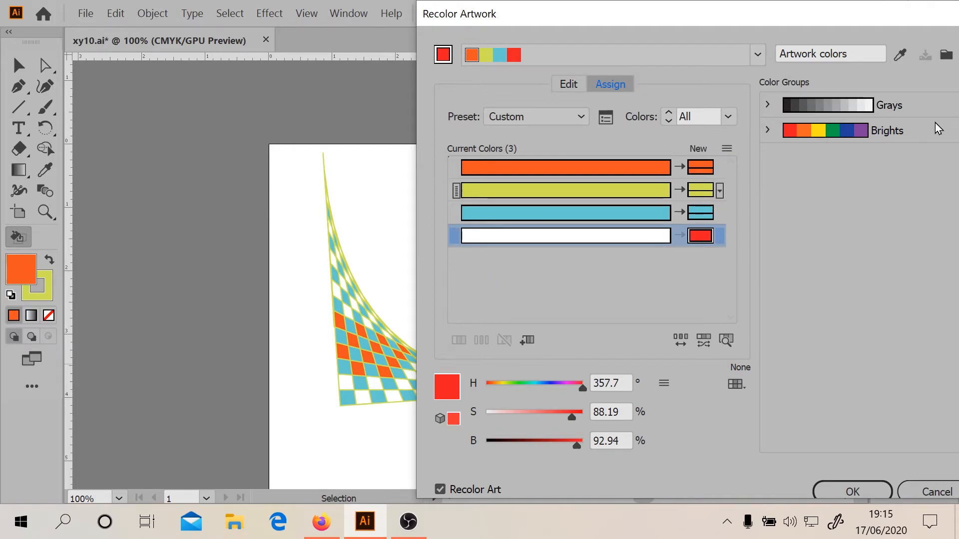
- Try recoloring the artwork with the Brights color group, picking its yellow and purple swatches, and cancel Recolor Artwork
left_click(777, 132)
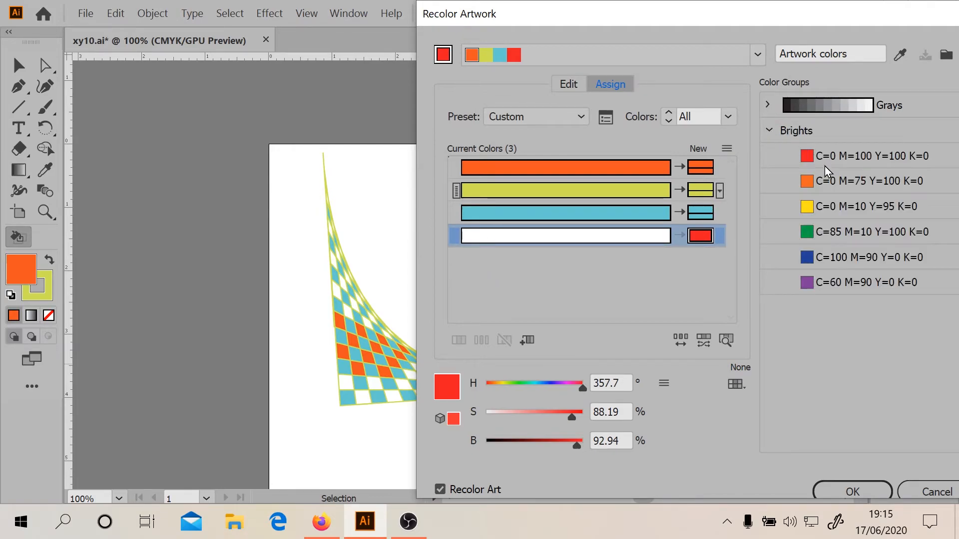
right_click(834, 215)
left_click(818, 209)
left_click(804, 209)
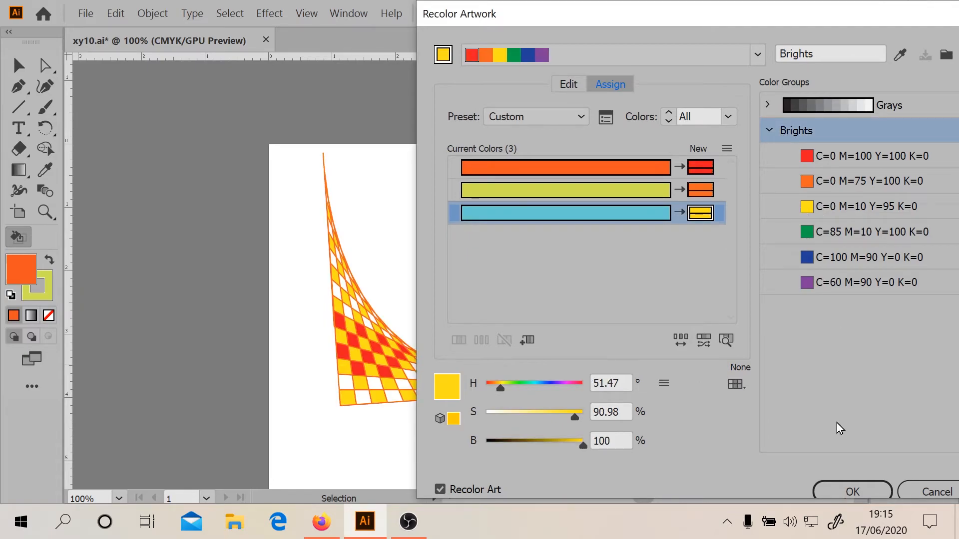
right_click(844, 180)
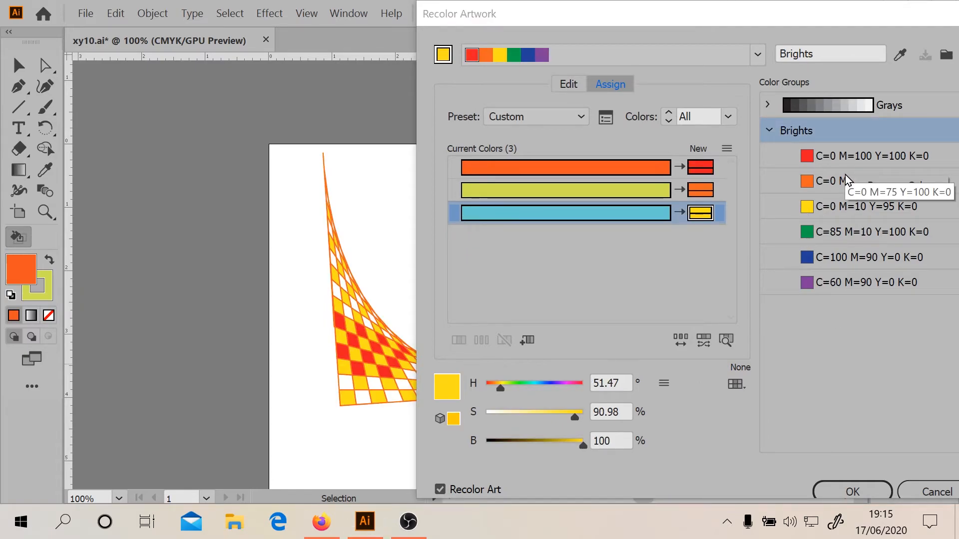
left_click(814, 284)
left_click(812, 287)
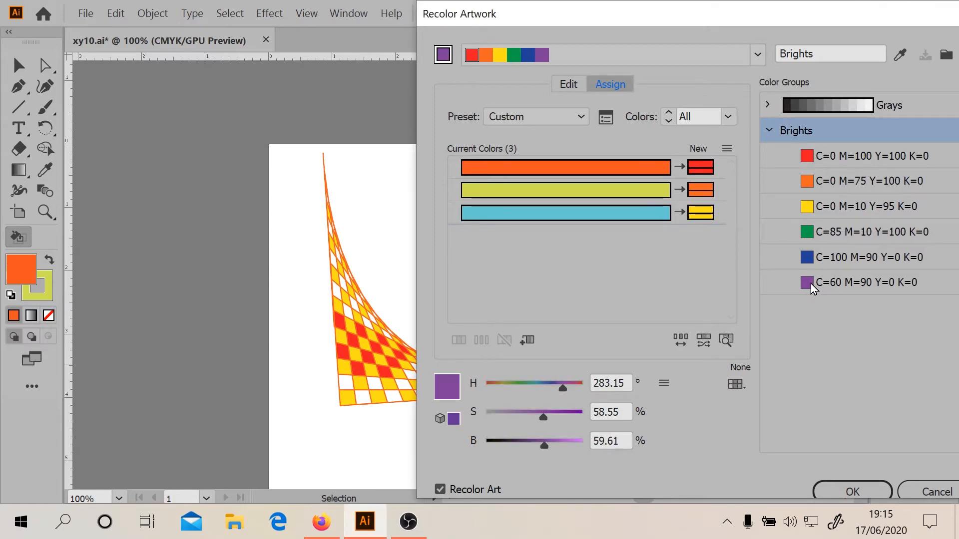
left_click(930, 493)
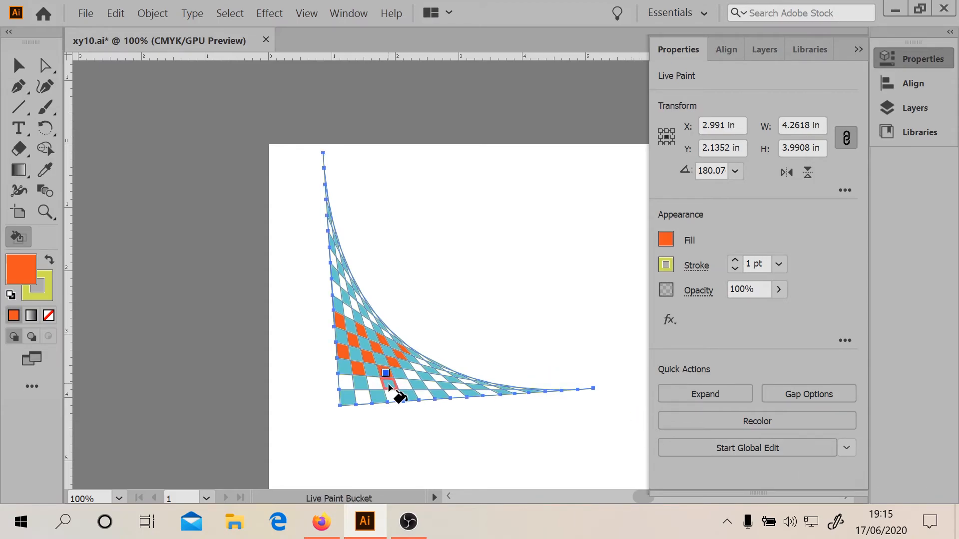
- Fill more white cells in the lower middle of the lattice with orange using Live Paint Bucket
mouse_move(389, 385)
left_mouse_down()
mouse_move(412, 387)
mouse_move(410, 378)
left_mouse_up()
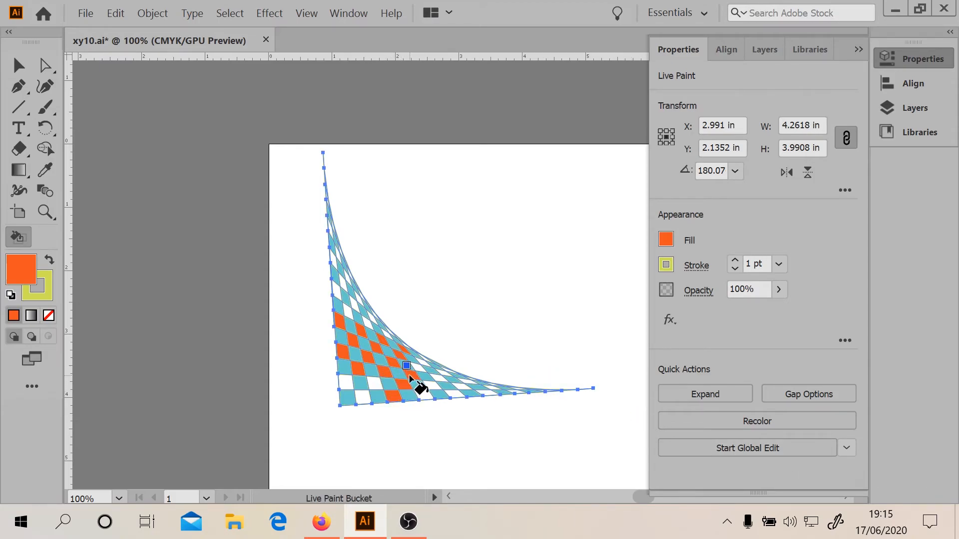
left_click(416, 369)
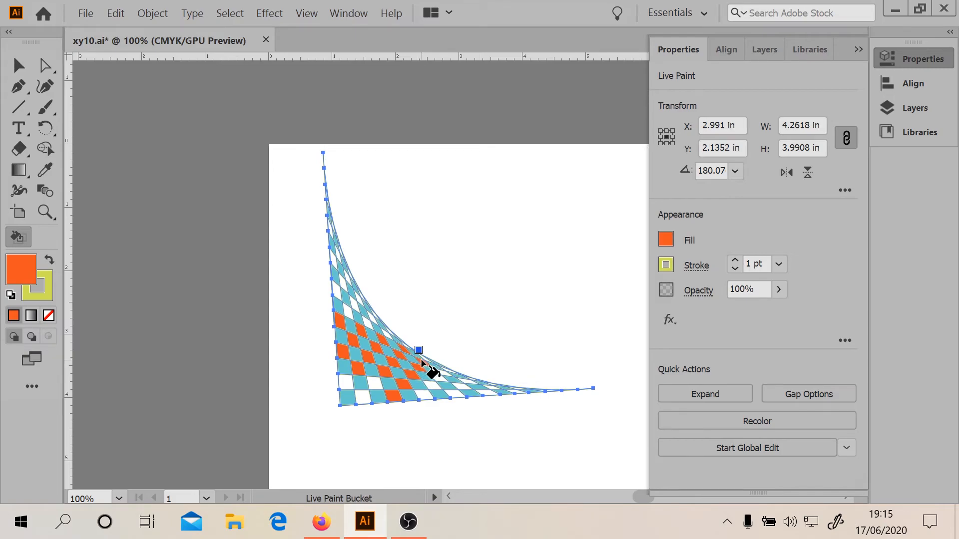
left_click(427, 394)
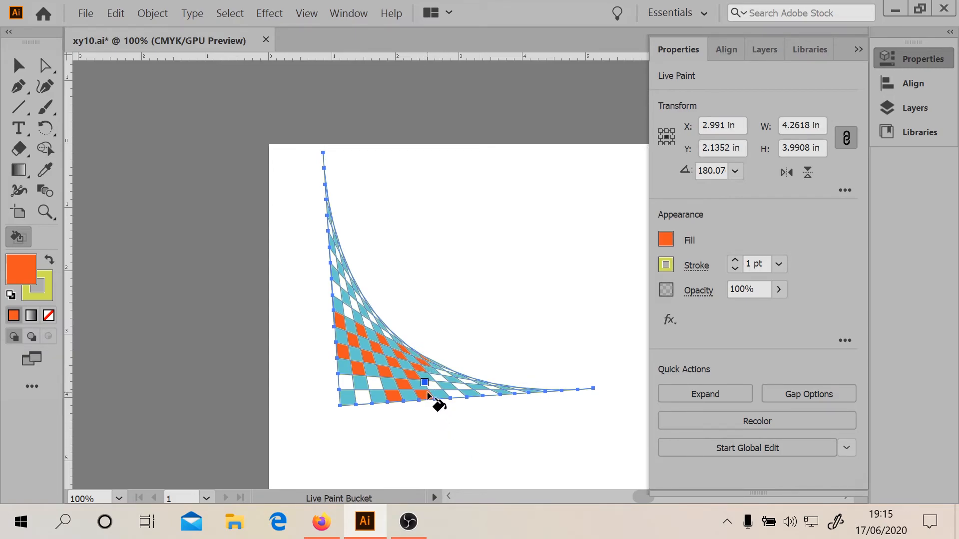
left_click(440, 385)
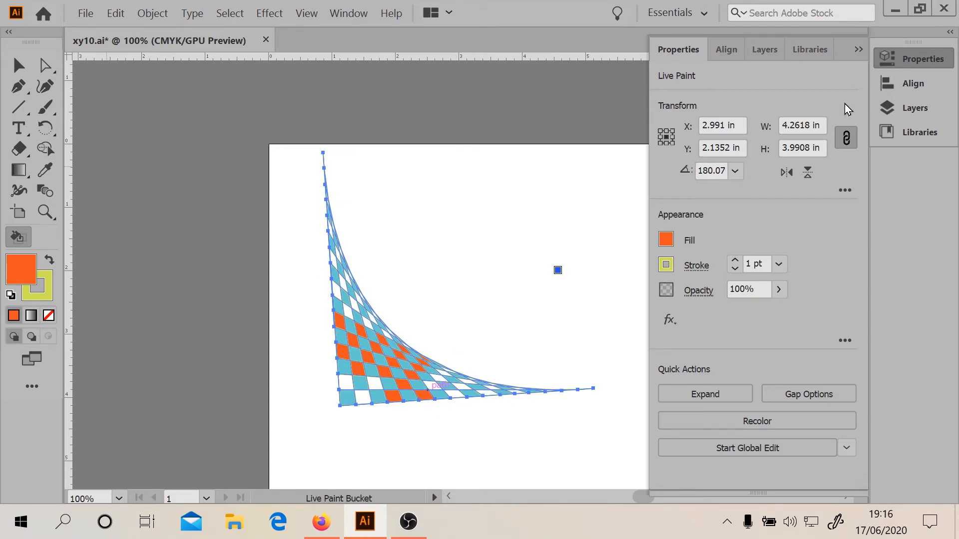
- With the Selection tool active, set the alignment reference to Align to Artboard and close the Align options
left_click(858, 49)
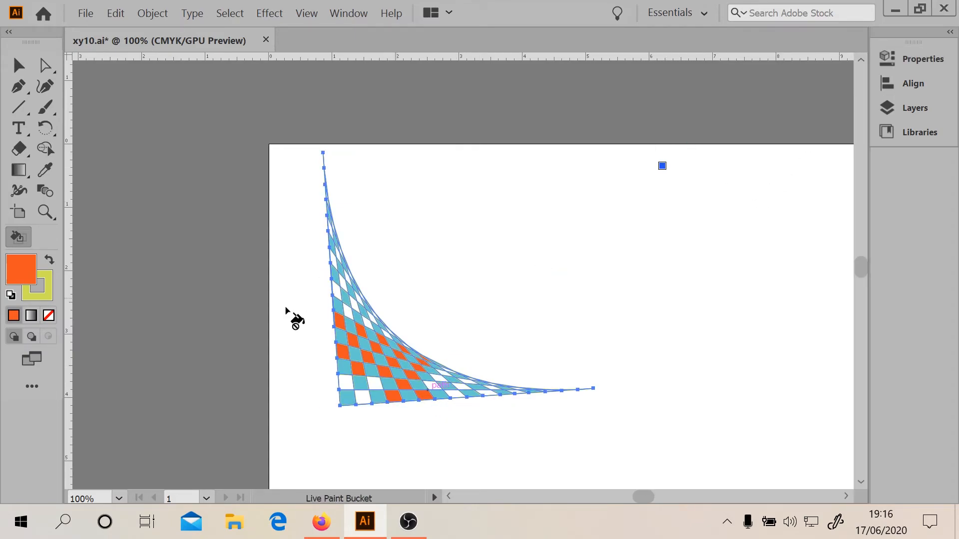
left_click(18, 66)
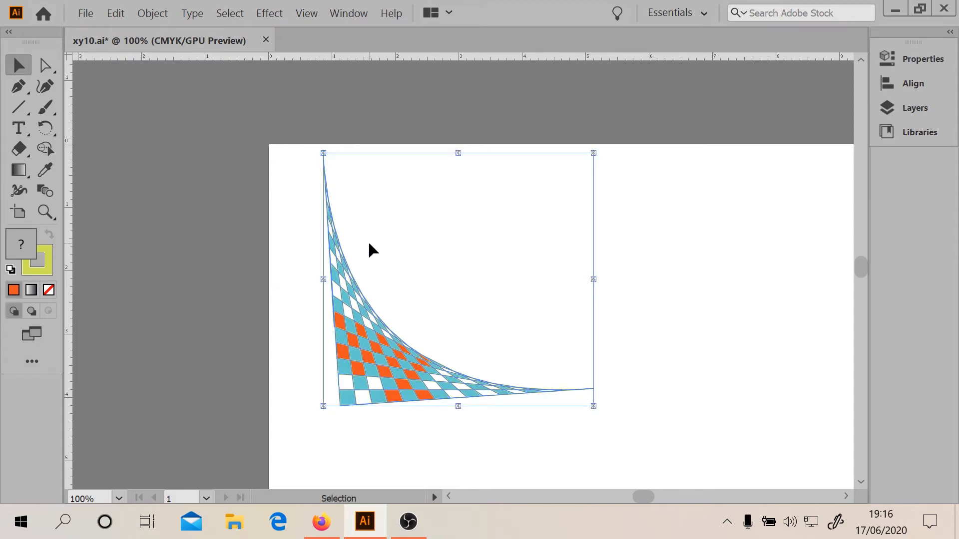
left_click(909, 83)
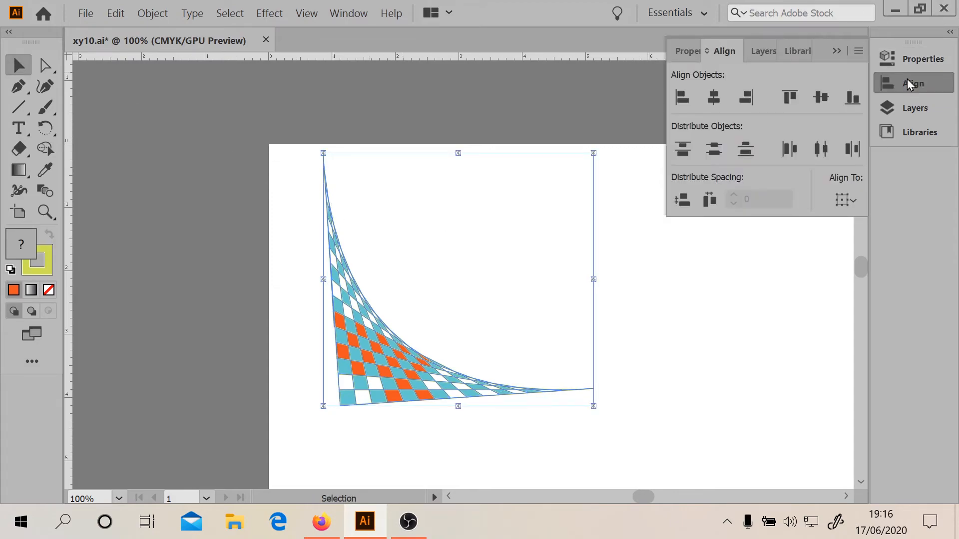
left_click(846, 202)
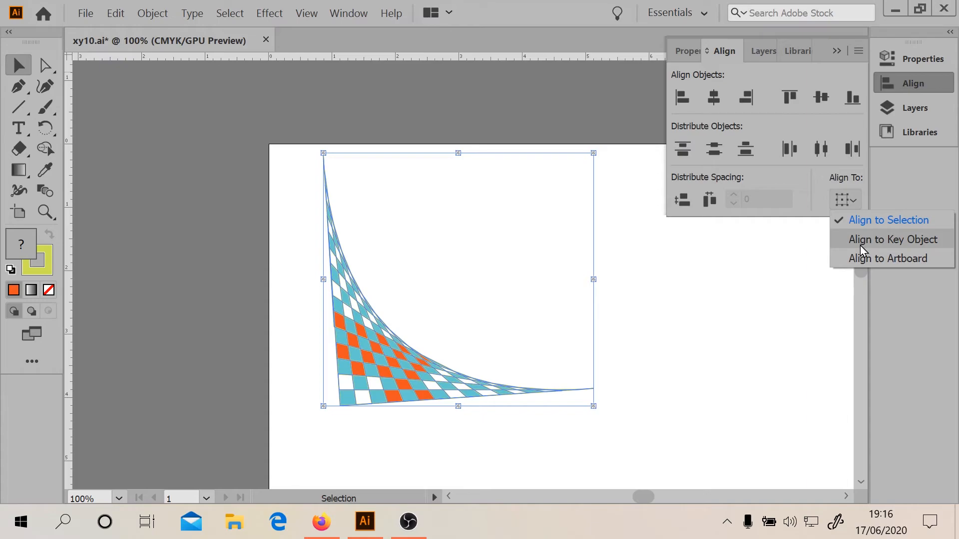
left_click(866, 260)
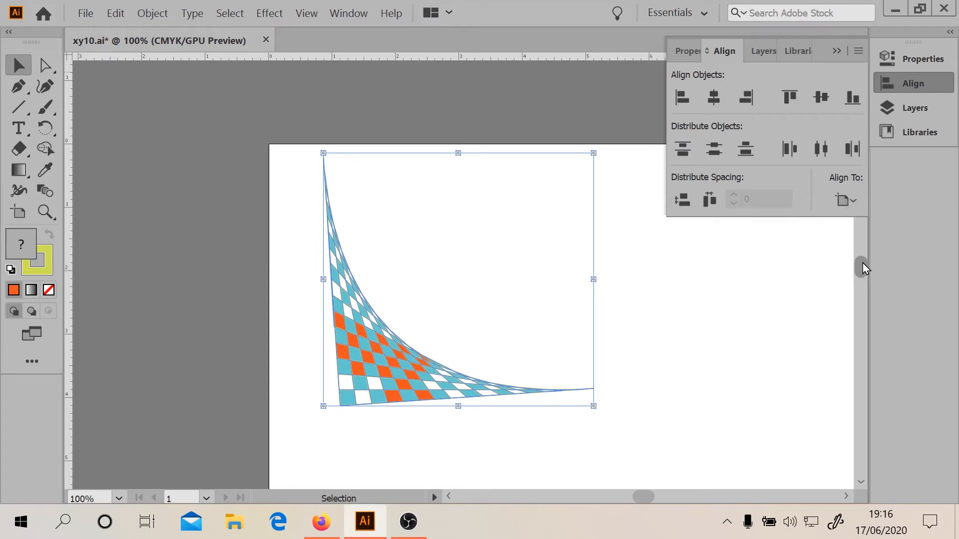
left_click(899, 86)
left_click(899, 86)
left_click(847, 202)
left_click(846, 202)
left_click(847, 202)
left_click(834, 51)
left_click(836, 51)
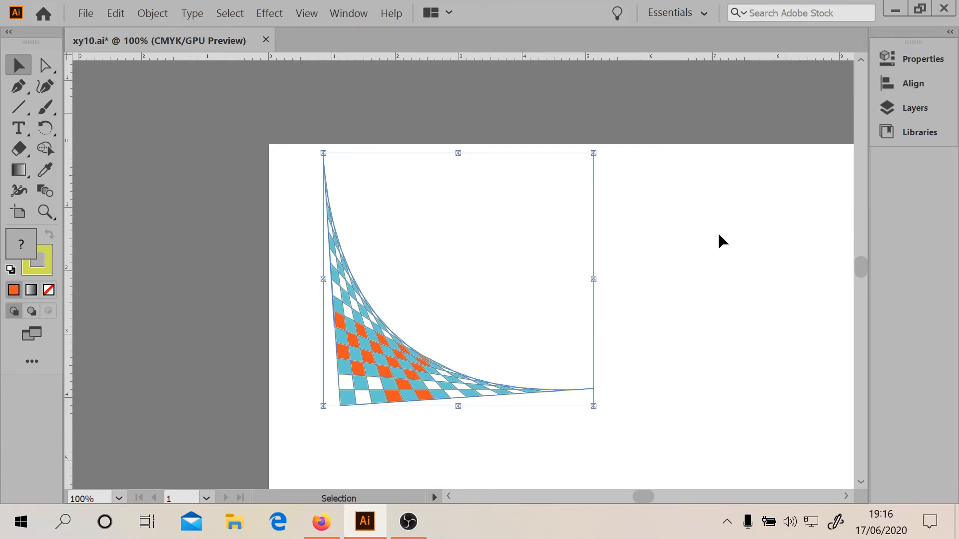
- Center the artwork horizontally and vertically on the artboard, and make it pixel perfect
key("z")
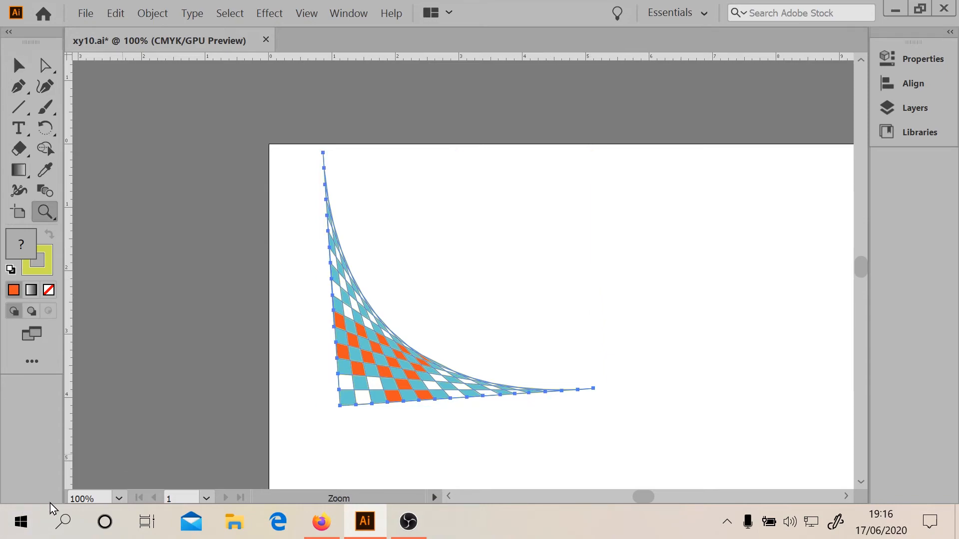
left_click(557, 302, "alt")
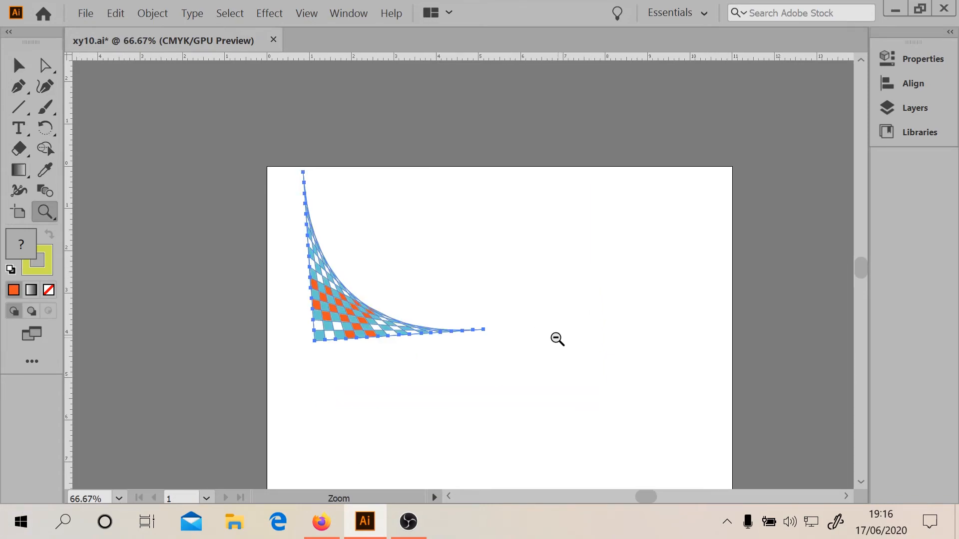
left_click(556, 339, "alt")
left_click(19, 66)
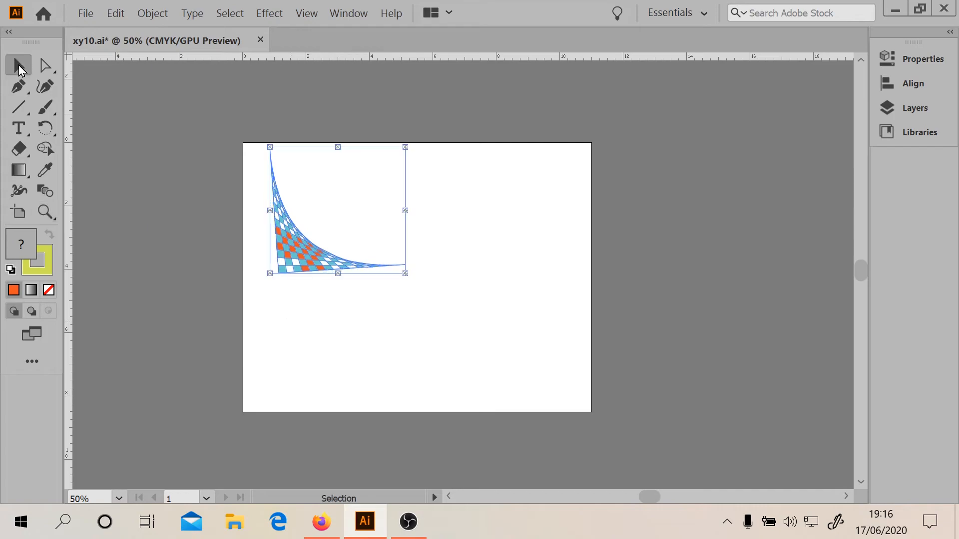
key("ctrl")
left_click(916, 88)
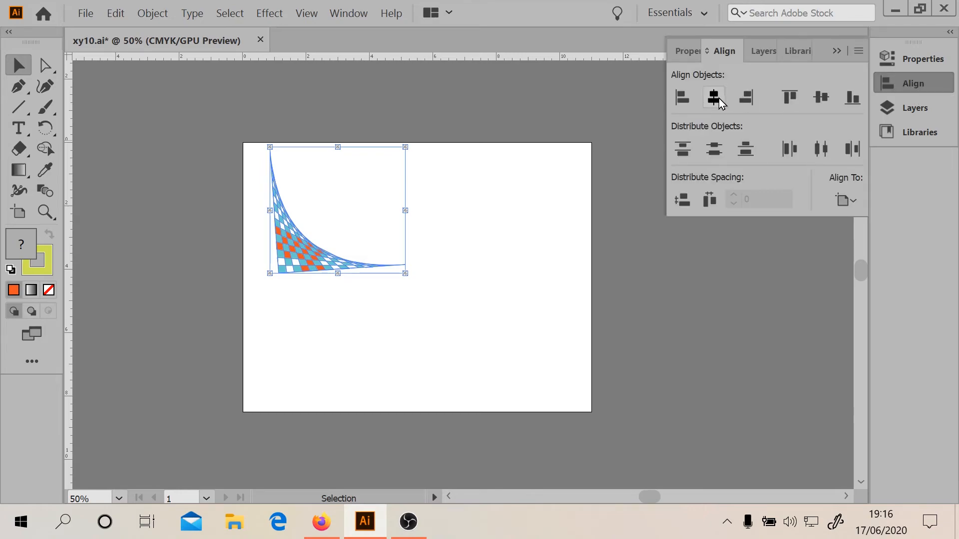
left_click(714, 100)
left_click(821, 98)
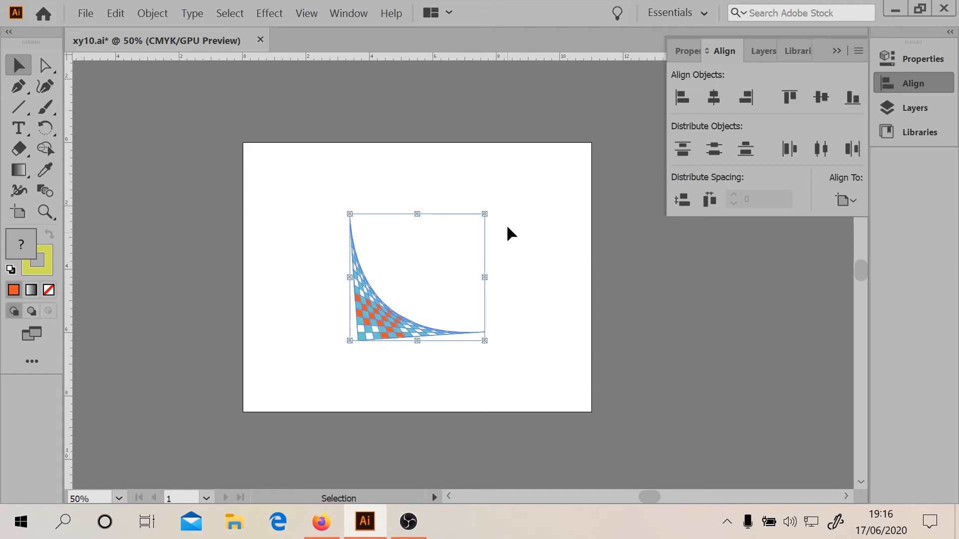
right_click(489, 216)
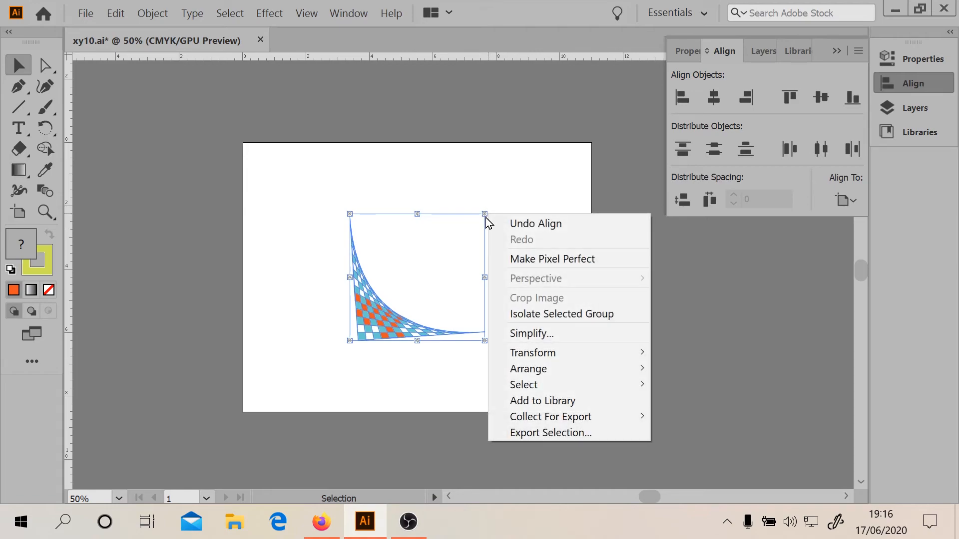
left_click(502, 262)
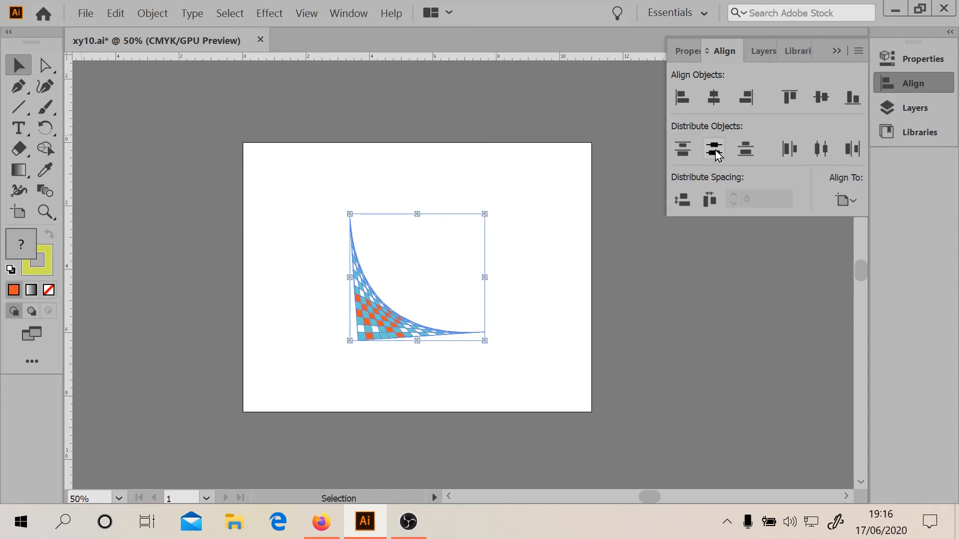
- Try simplifying the artwork's paths by raising the curve amount to its maximum, and reapply Auto-Simplify
right_click(433, 263)
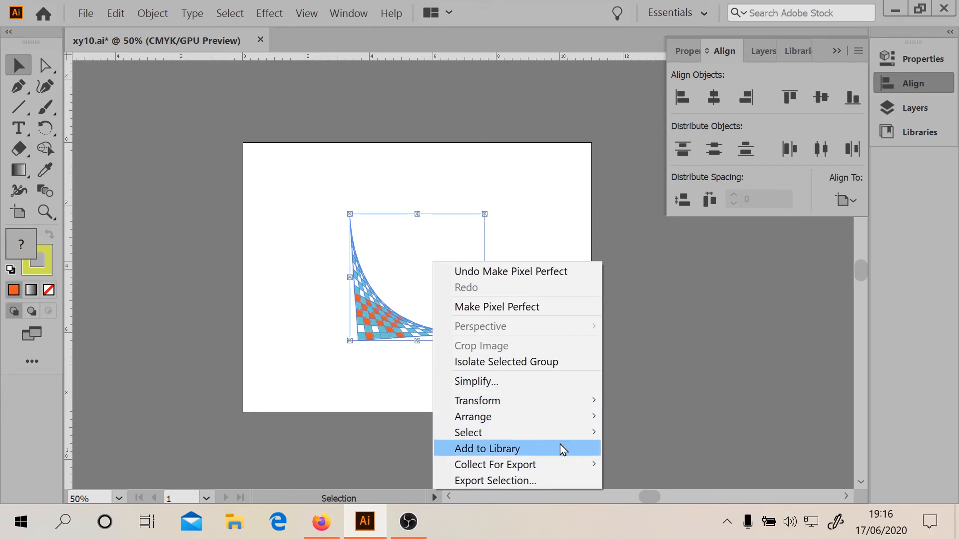
left_click(538, 381)
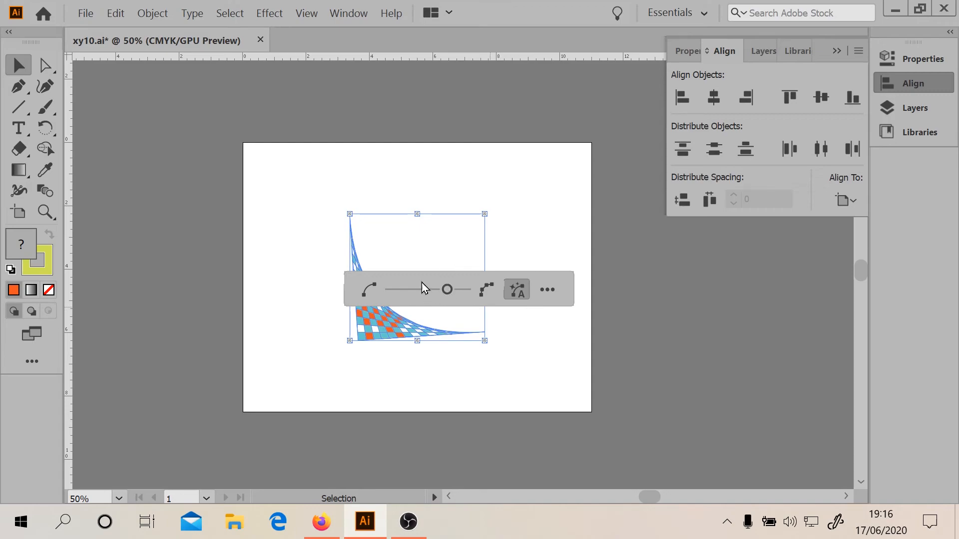
left_click(451, 295)
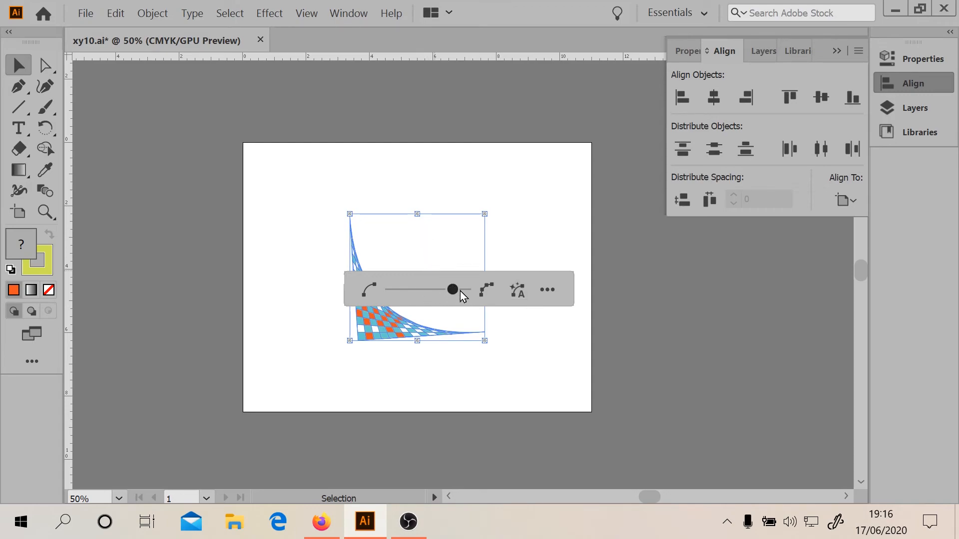
mouse_move(466, 290)
left_mouse_down()
mouse_move(426, 293)
mouse_move(478, 294)
left_mouse_up()
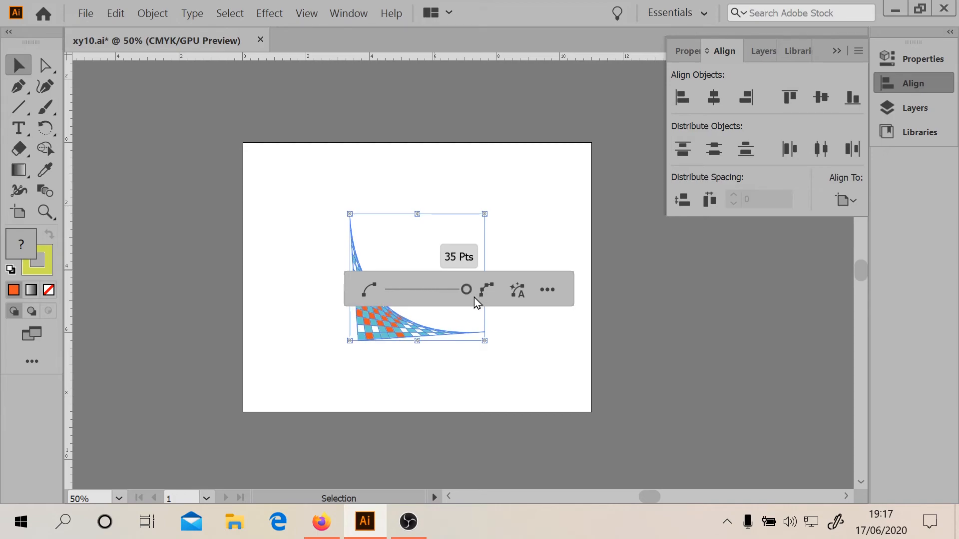
left_click(521, 291)
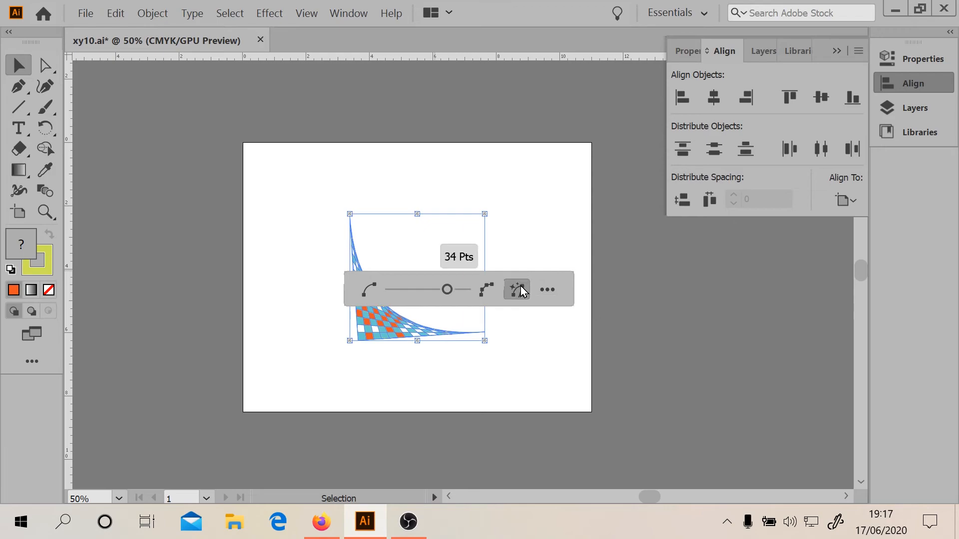
- In the detailed Simplify options, try a 145° corner point angle threshold and a 100% curve setting, and cancel the simplification
left_click(549, 291)
left_click_drag(118, 25, 629, 102)
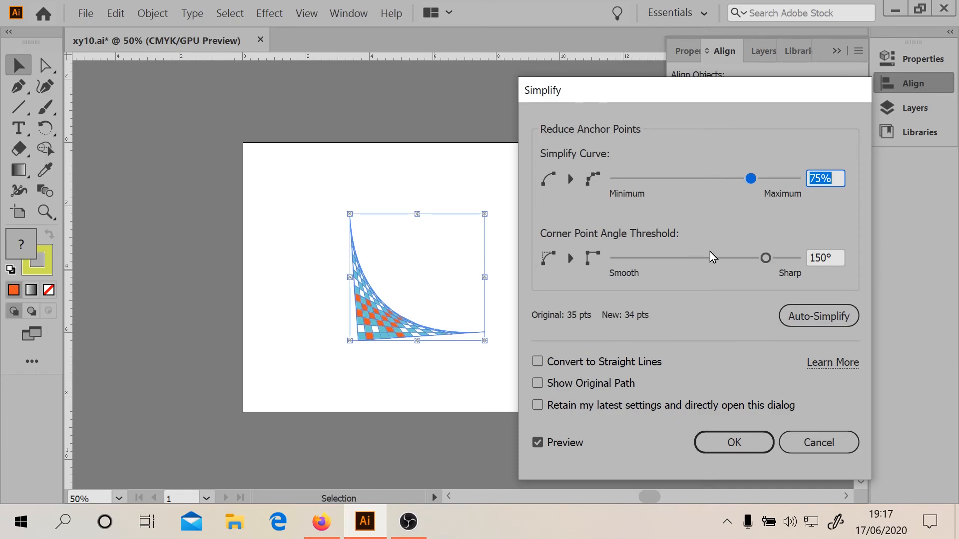
left_click_drag(702, 258, 763, 282)
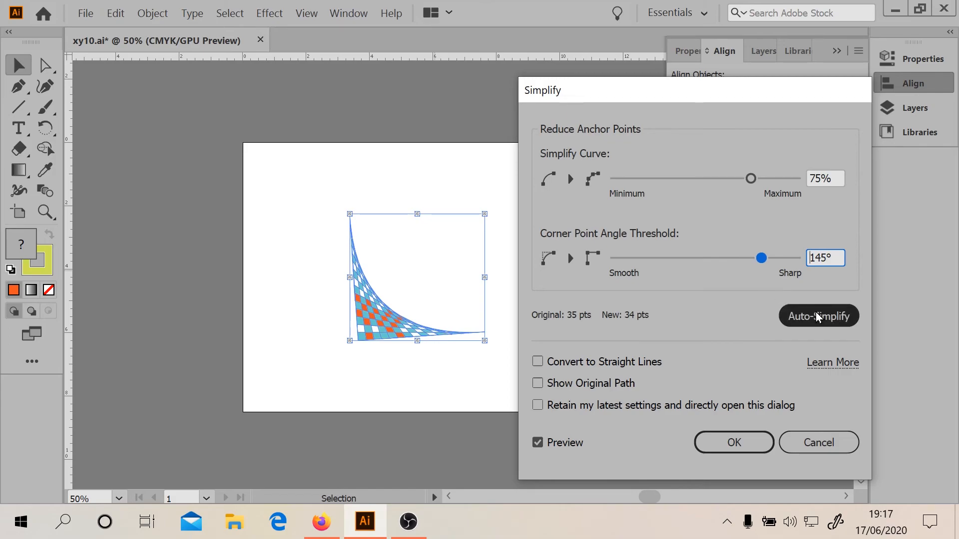
left_click(538, 384)
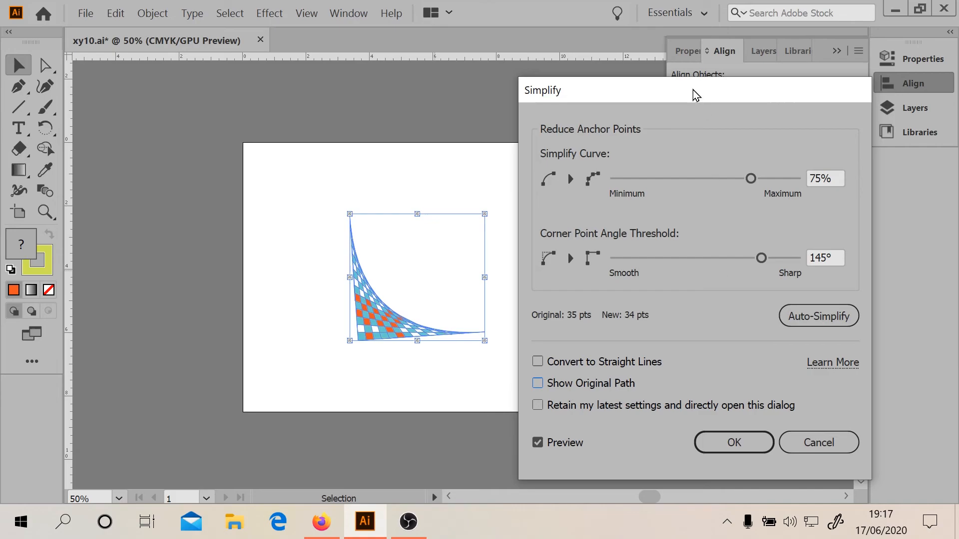
left_click_drag(750, 180, 816, 199)
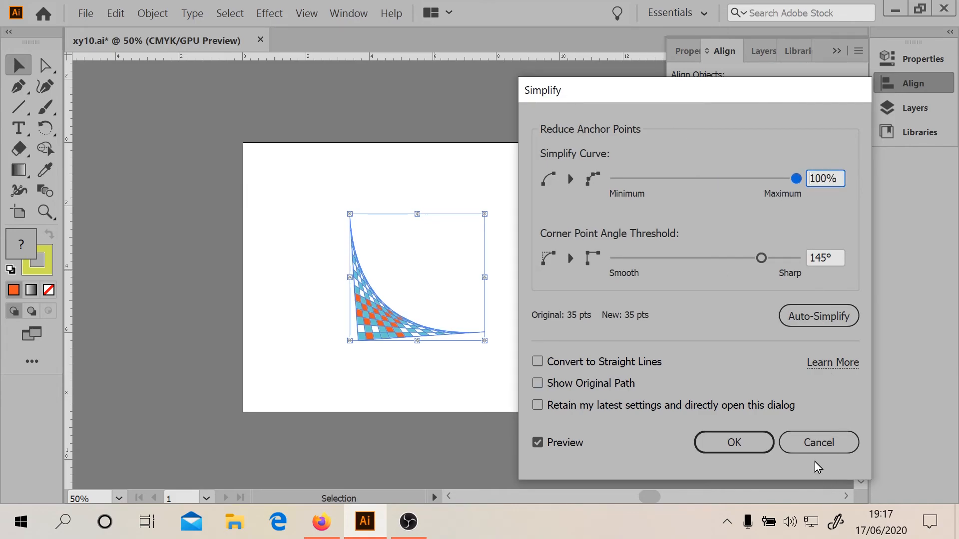
left_click(809, 444)
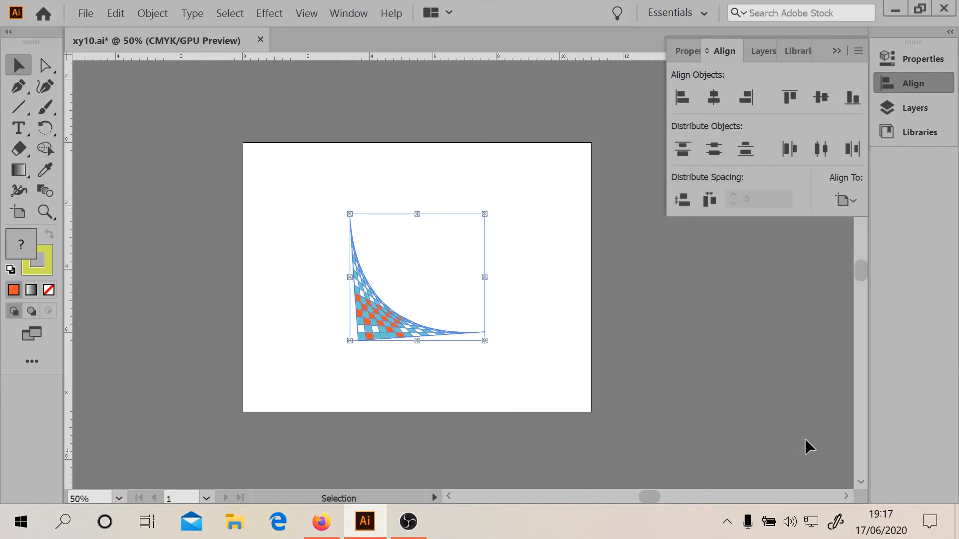
- Open Recolor Artwork for the selected Live Paint artwork and check its current color assignment options
left_click(904, 130)
left_click(759, 52)
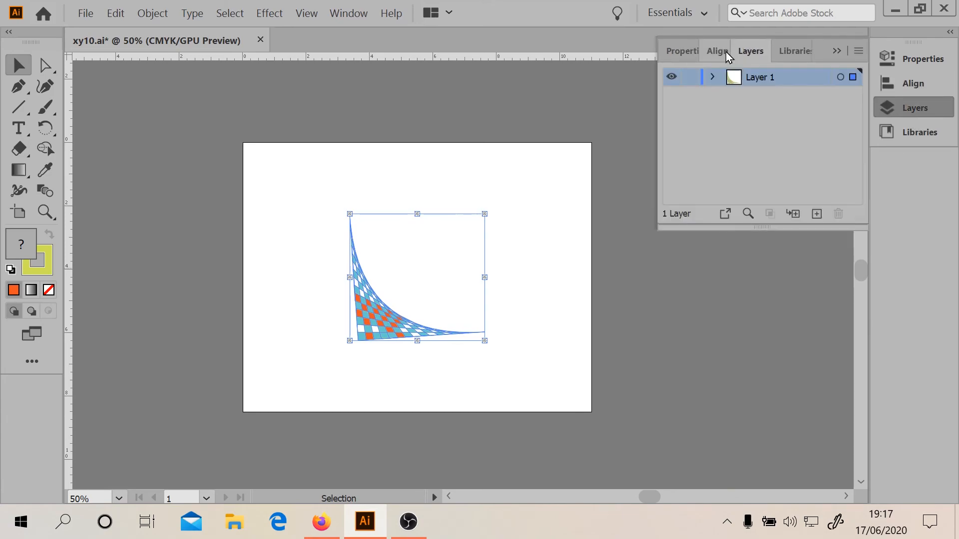
left_click(683, 51)
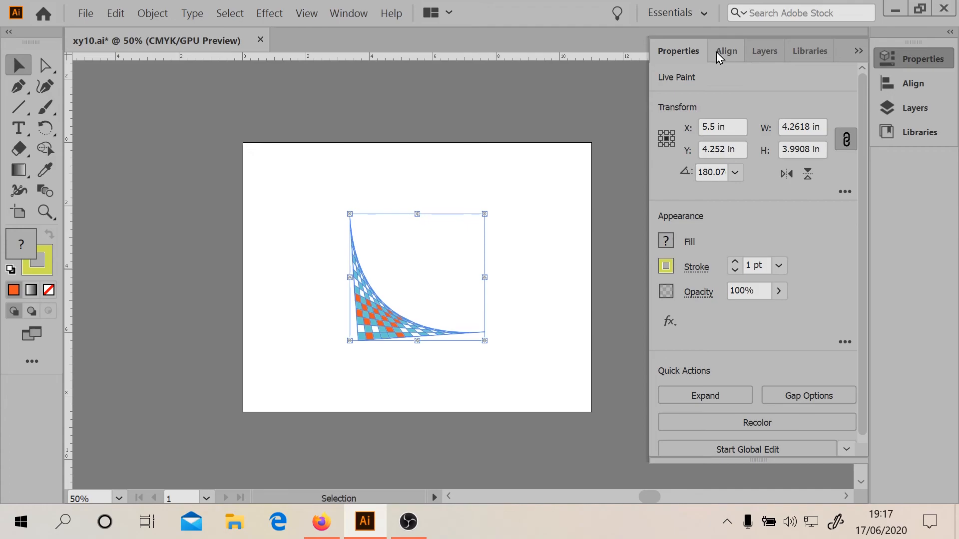
left_click(723, 426)
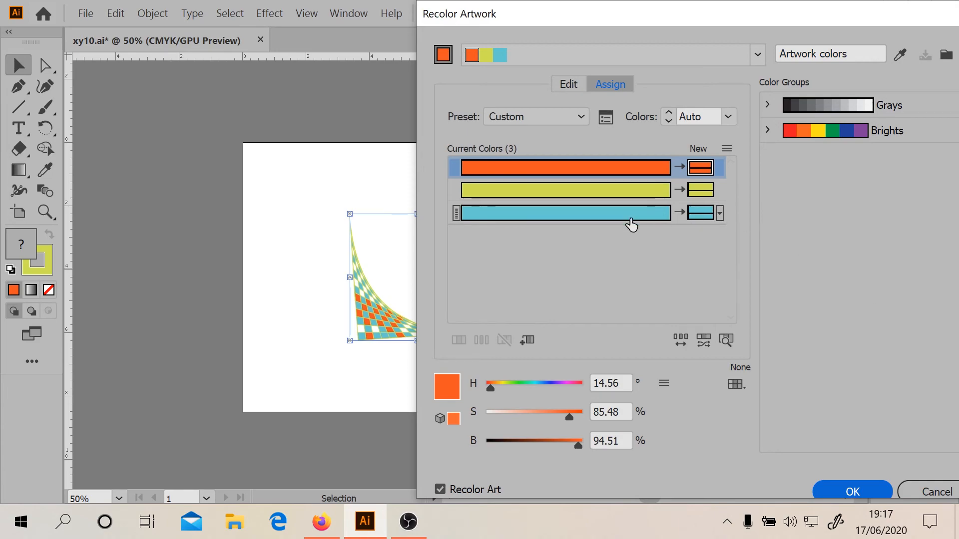
left_click(730, 161)
left_click(504, 149)
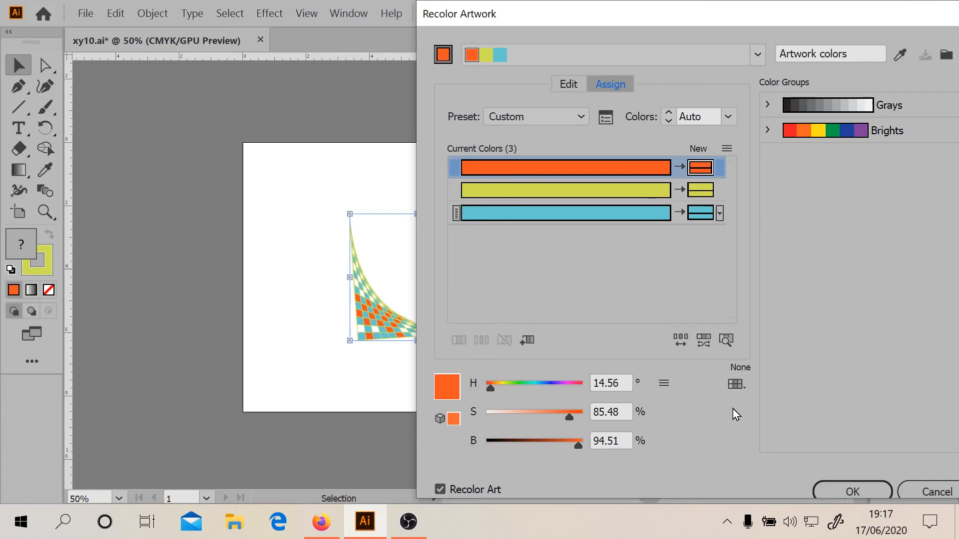
- Highlight the orange, yellow-green and blue colors one at a time to examine where each is used in the artwork
left_click(726, 340)
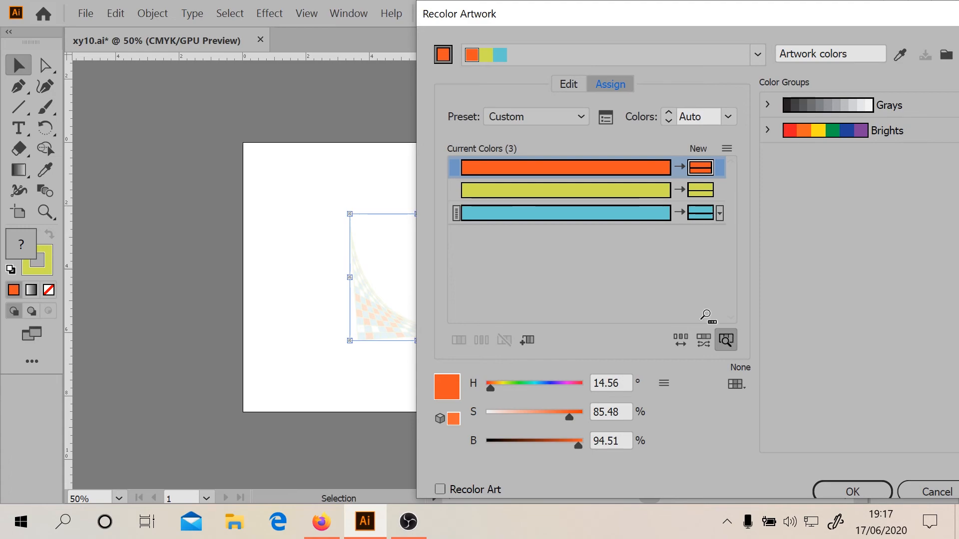
left_click(583, 172)
left_click(579, 192)
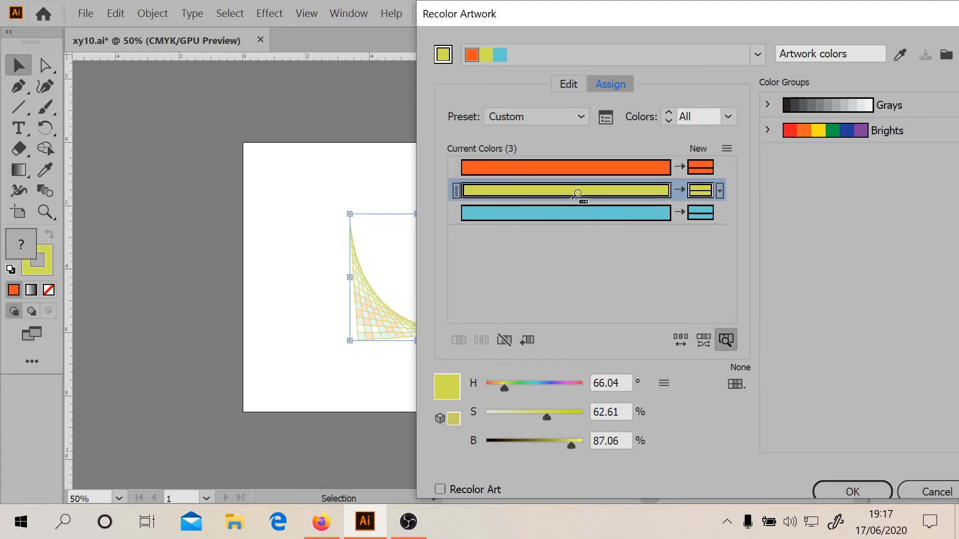
left_click(572, 212)
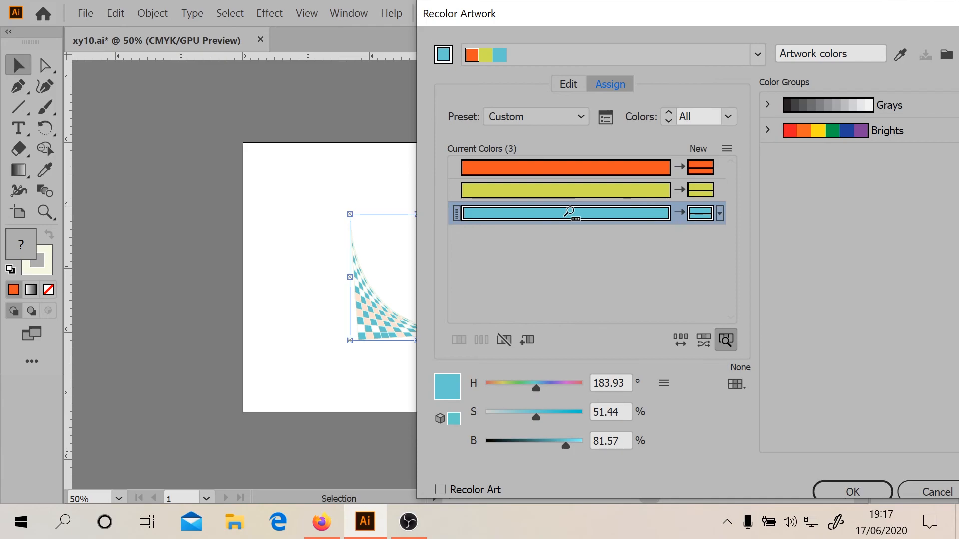
left_click(572, 193)
left_click(572, 166)
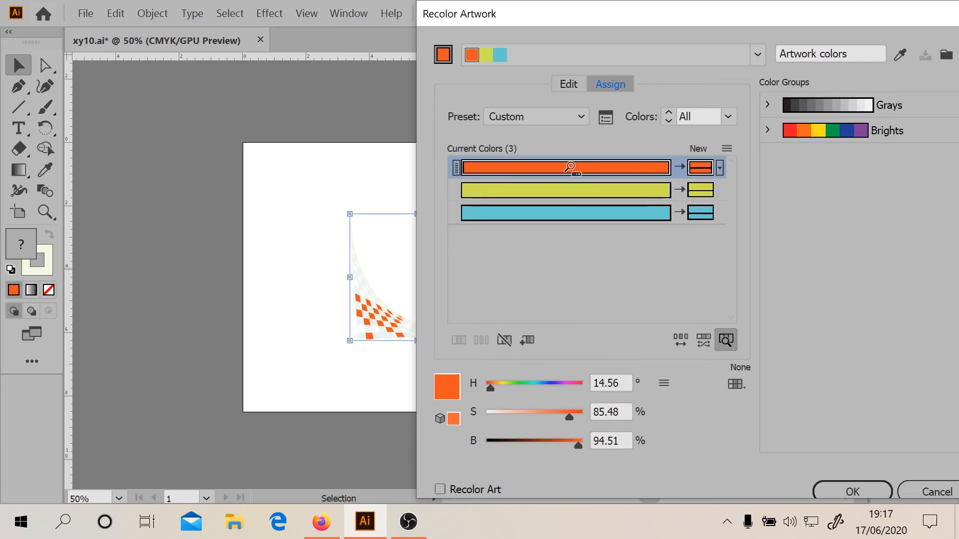
left_click(556, 194)
left_click(554, 214)
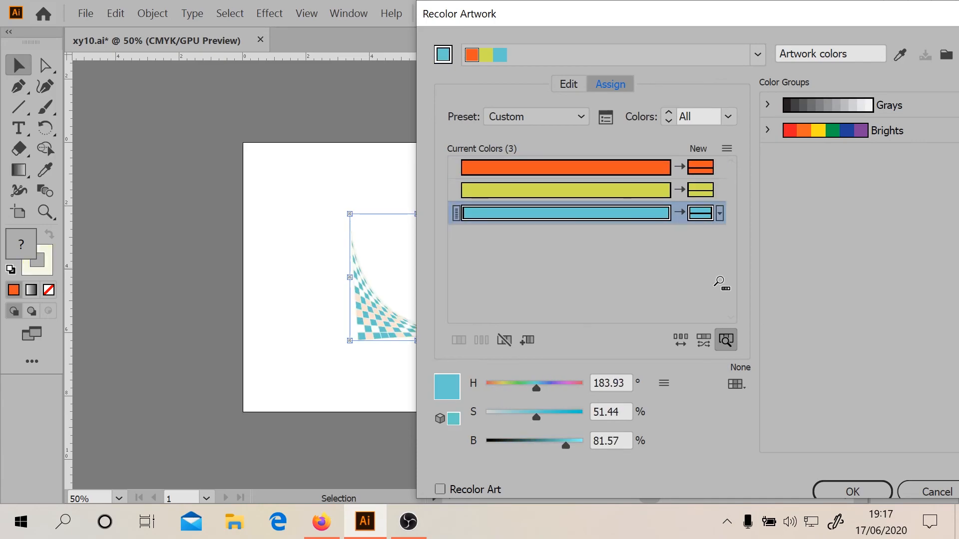
- Add an empty color row below the blue one, turn off color highlighting, and close Recolor Artwork
left_click(727, 148)
left_click(604, 148)
left_click(526, 341)
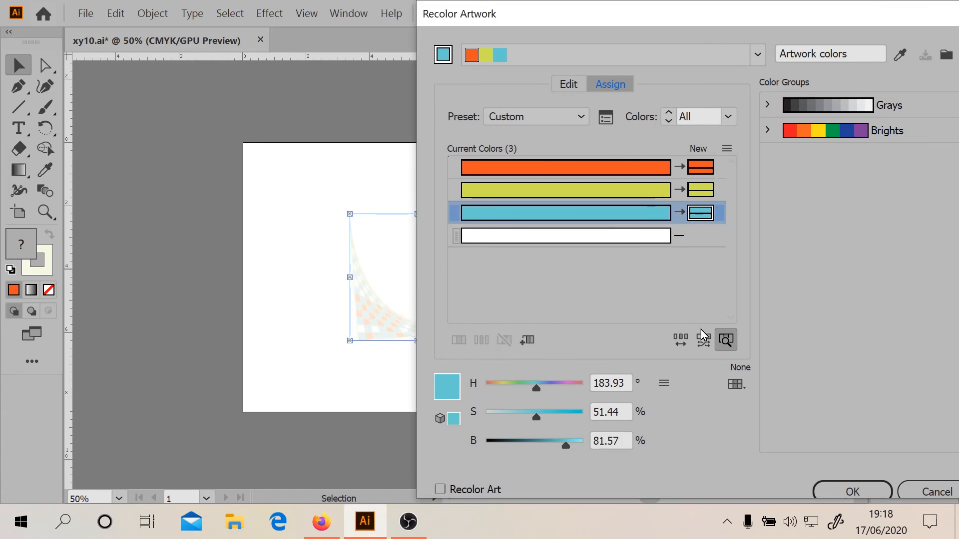
left_click(726, 341)
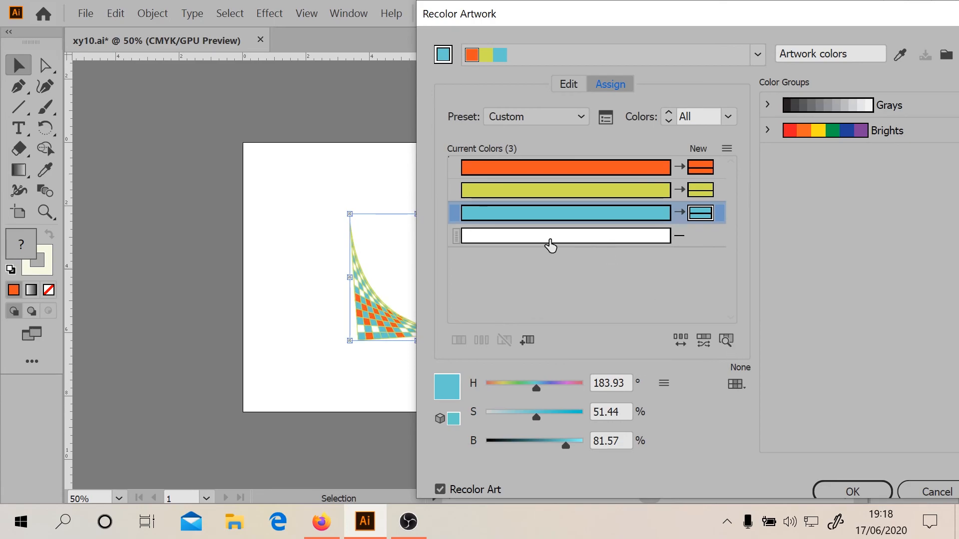
left_click_drag(690, 17, 852, 31)
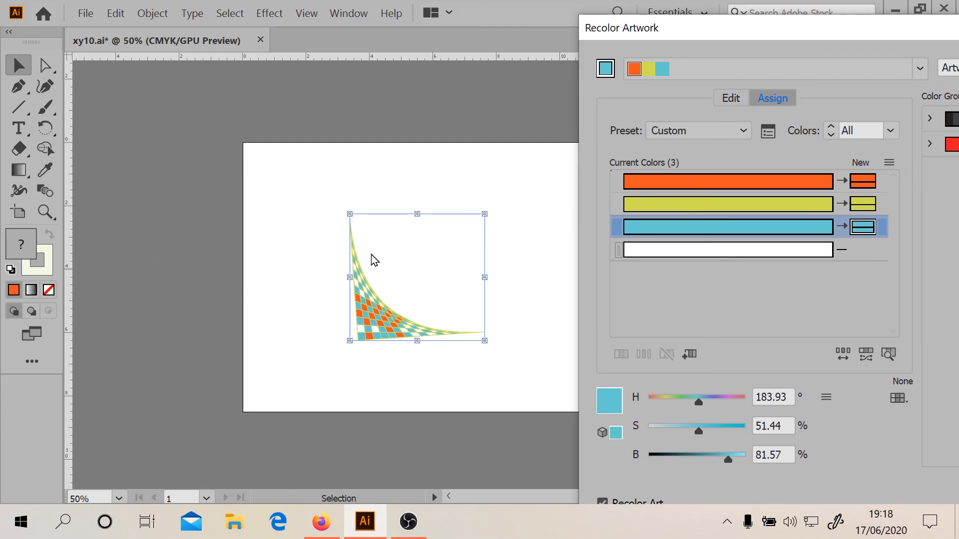
left_click_drag(793, 41, 416, 106)
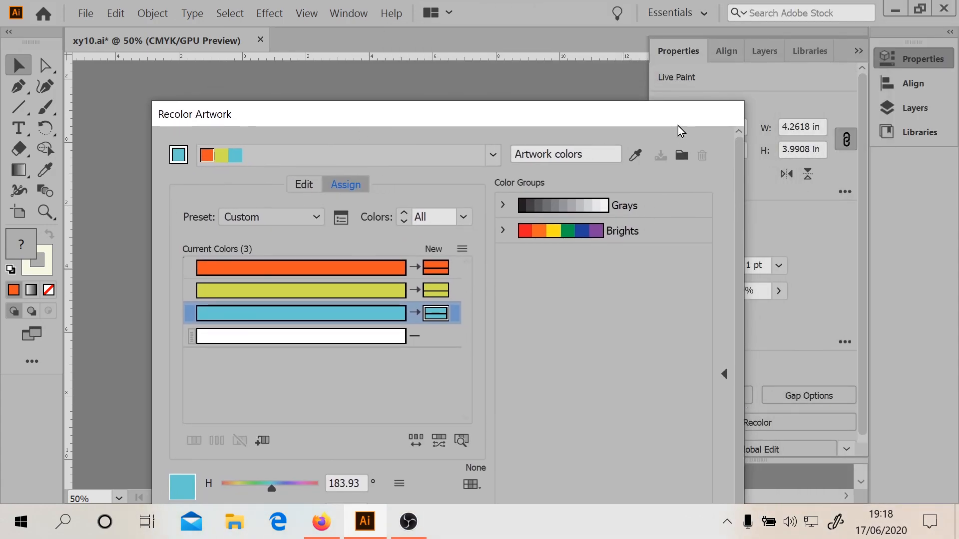
left_click_drag(660, 120, 614, 79)
key("Return")
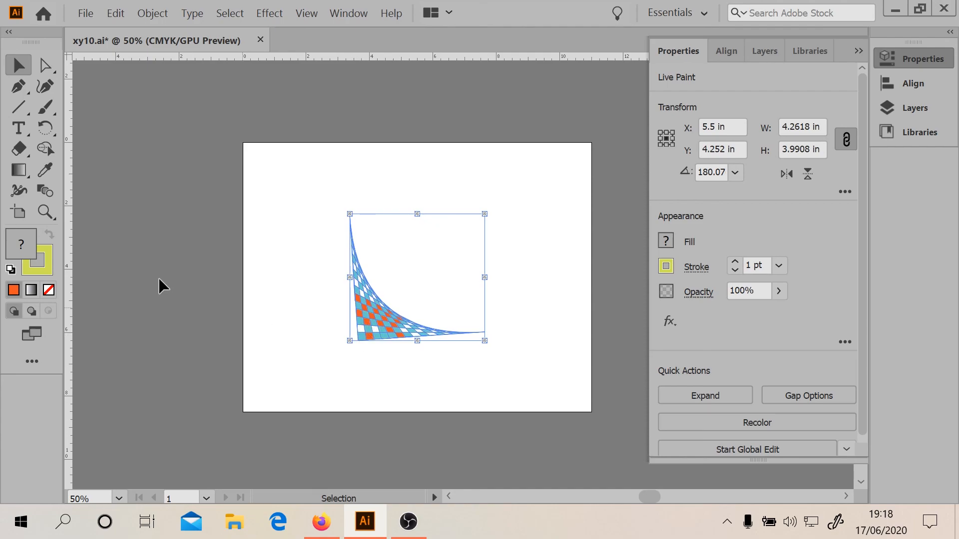
- Change the fill of the whole selected artwork to green, picking hex color 5BEF25
double_click(22, 251)
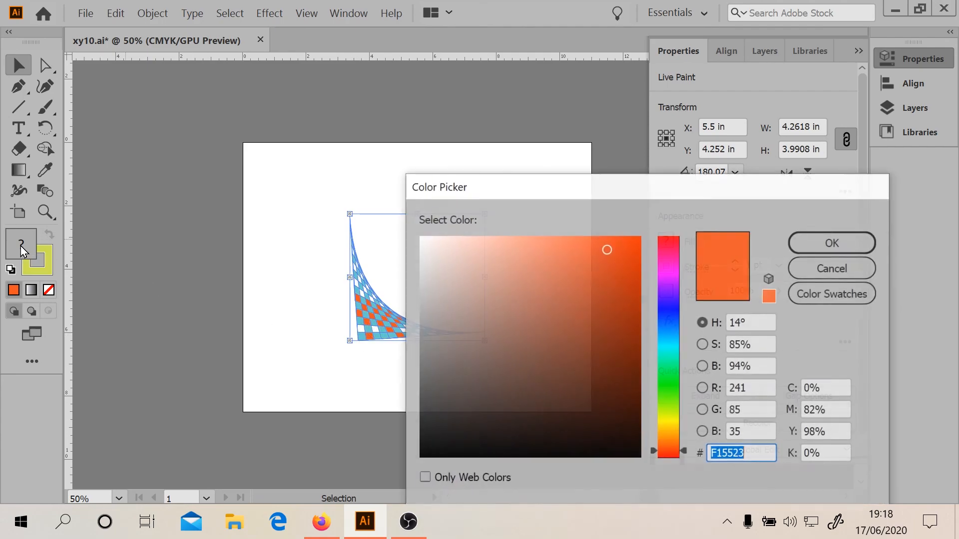
left_click(668, 395)
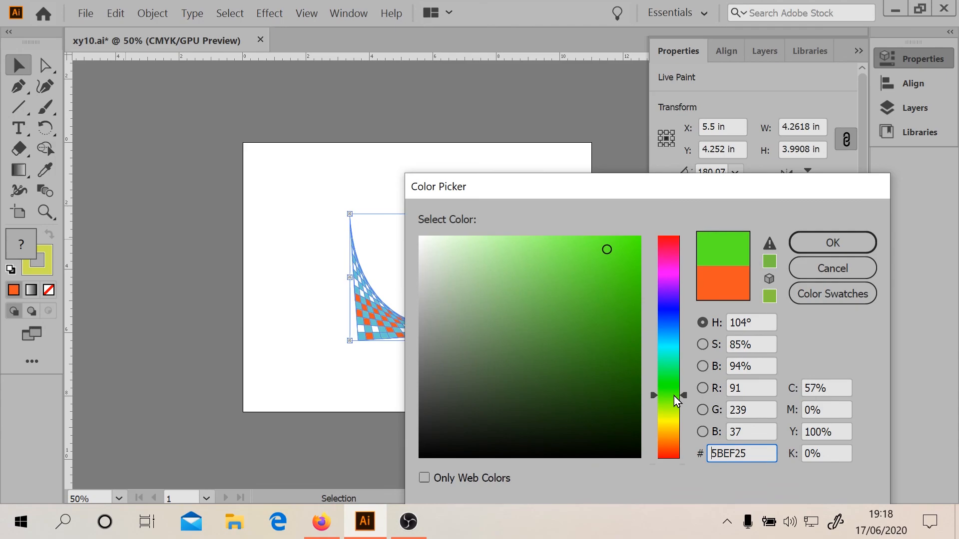
left_click(810, 249)
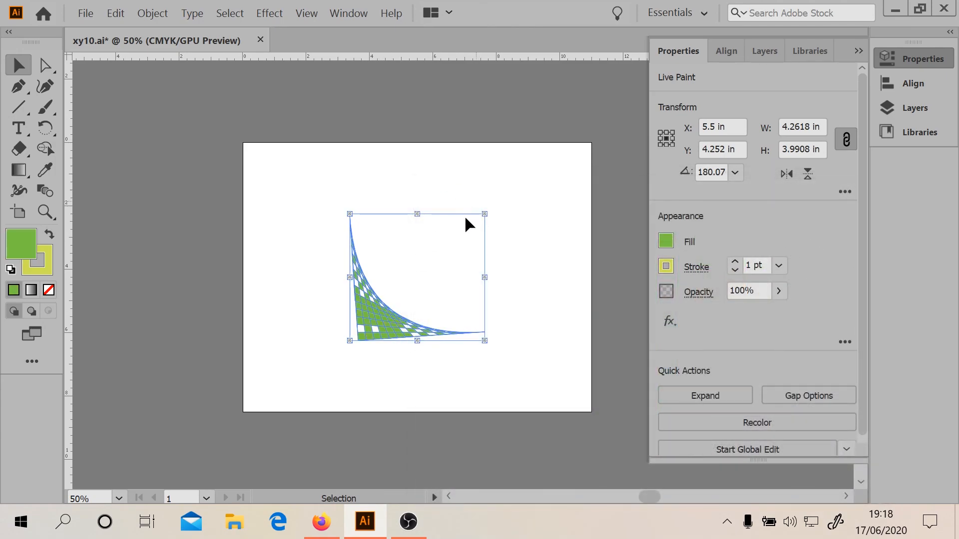
- Examine the layer, alignment and opacity settings of the selected artwork
left_click(765, 50)
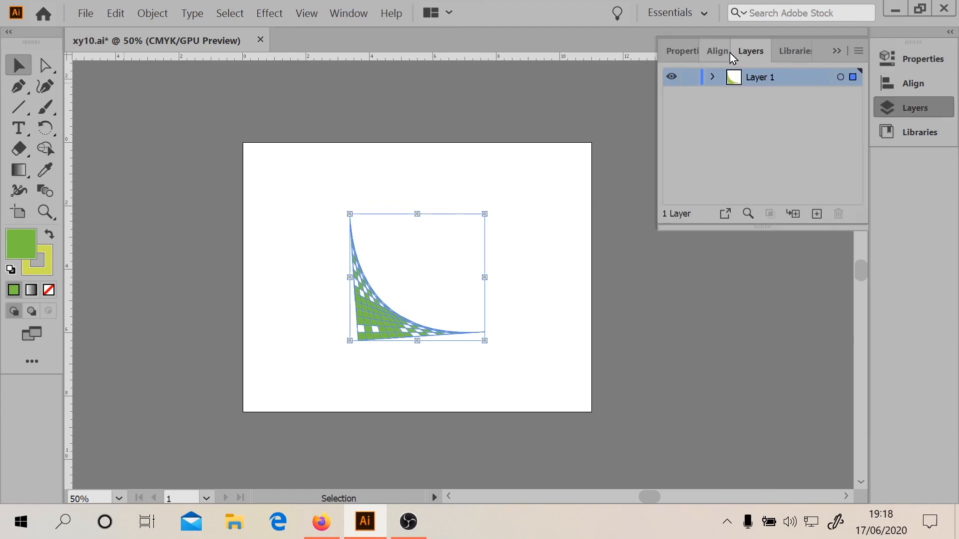
left_click(730, 52)
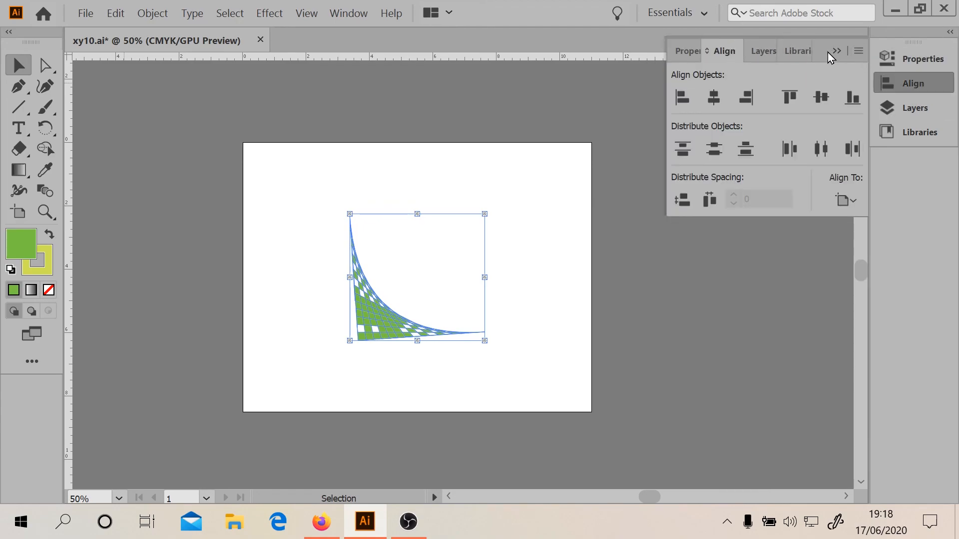
left_click(910, 64)
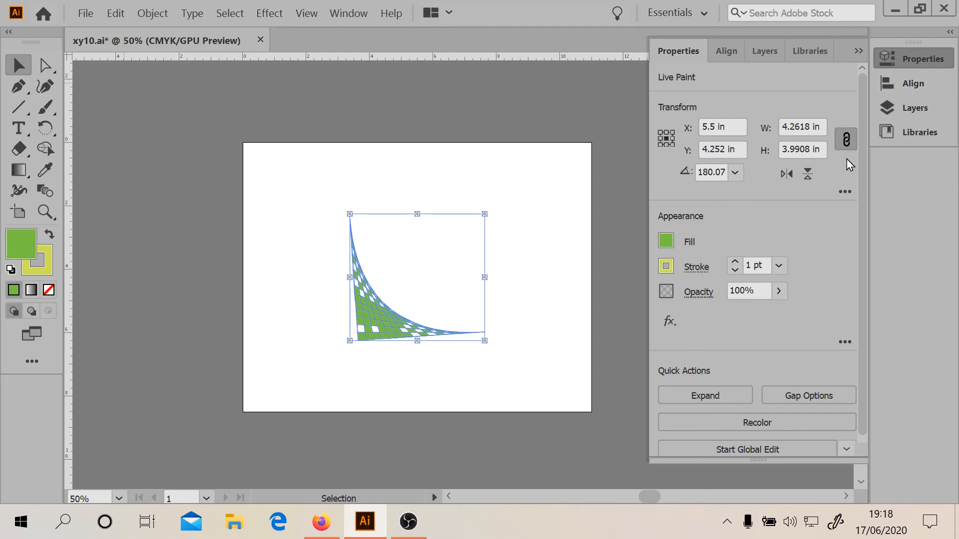
left_click(779, 294)
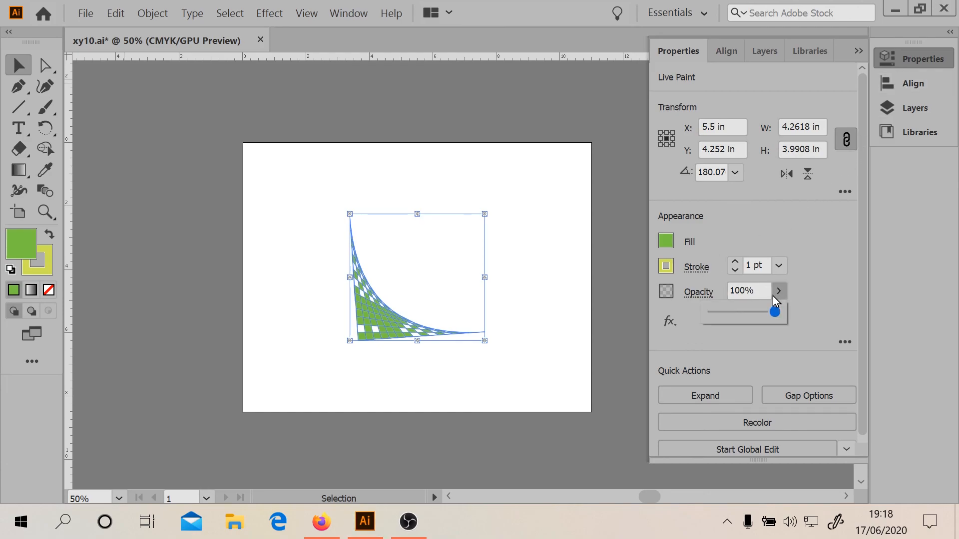
left_click(775, 311)
left_click(777, 289)
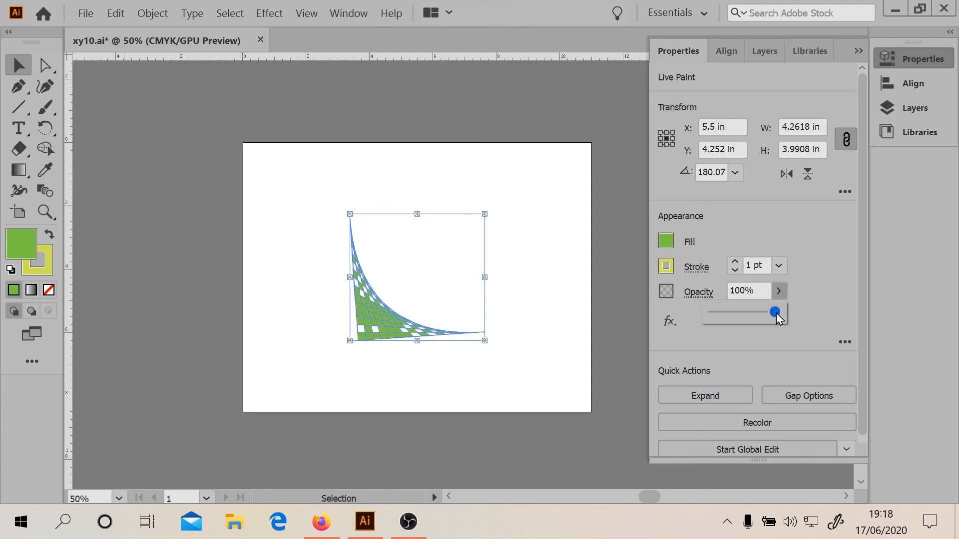